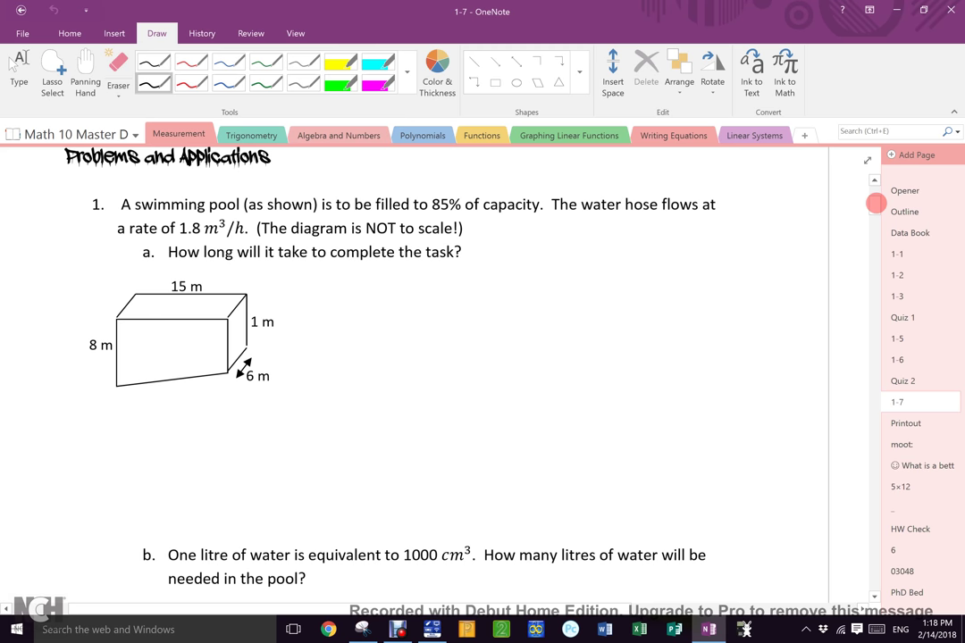
Handwrite 191.25 hrs and, below it, 191 h 15 min beside part a, ticking both answers.
mouse_move(672, 254)
left_mouse_down()
mouse_move(671, 269)
mouse_move(681, 268)
left_mouse_up()
mouse_move(689, 251)
left_mouse_down()
mouse_move(692, 268)
mouse_move(720, 266)
mouse_move(729, 254)
mouse_move(757, 265)
left_mouse_up()
left_click(699, 266)
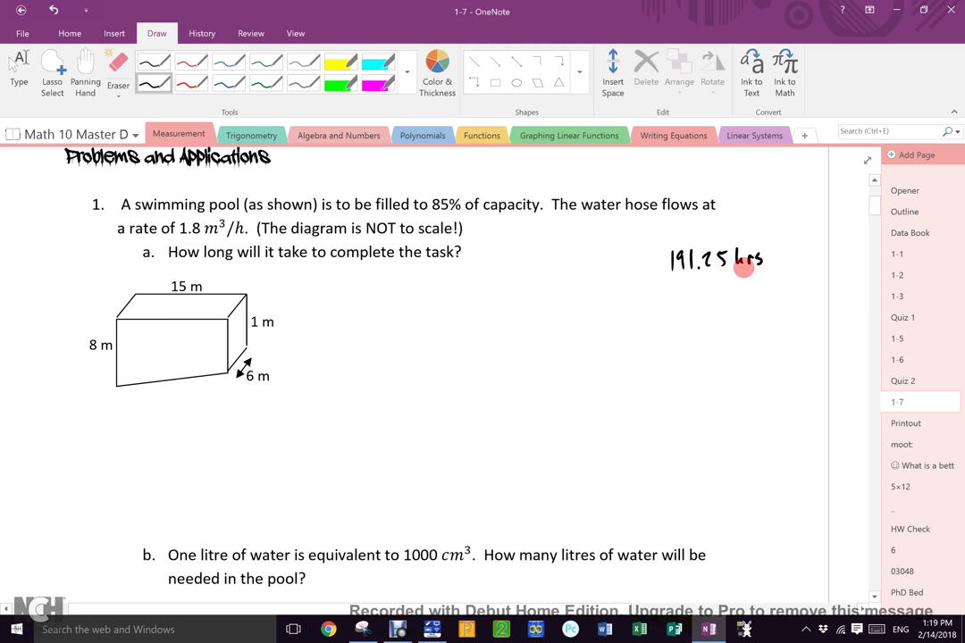
mouse_move(669, 300)
left_mouse_down()
mouse_move(668, 318)
mouse_move(712, 305)
mouse_move(722, 319)
mouse_move(795, 312)
left_mouse_up()
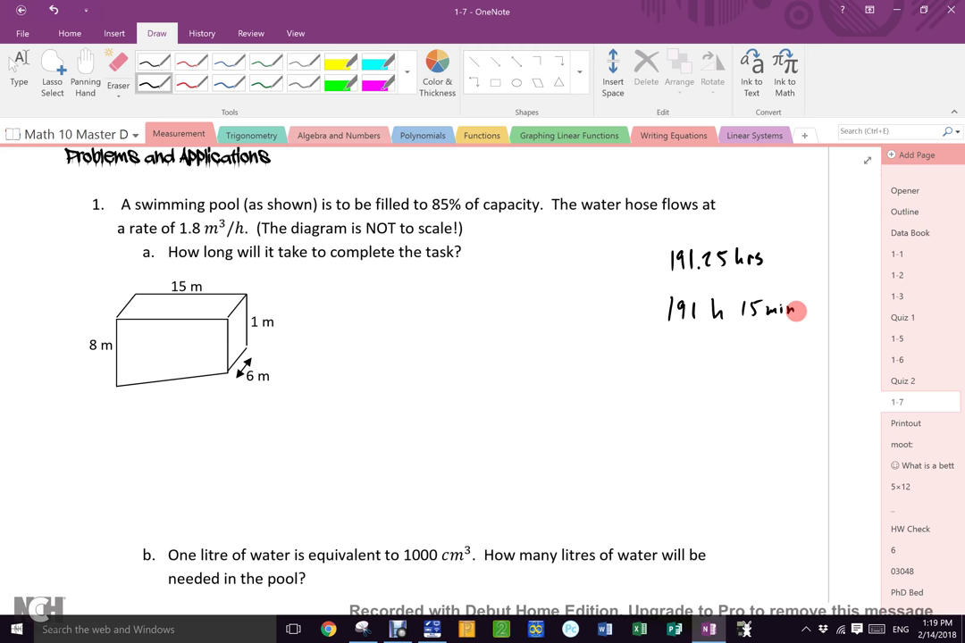
left_click_drag(780, 253, 801, 241)
left_click_drag(806, 313, 833, 300)
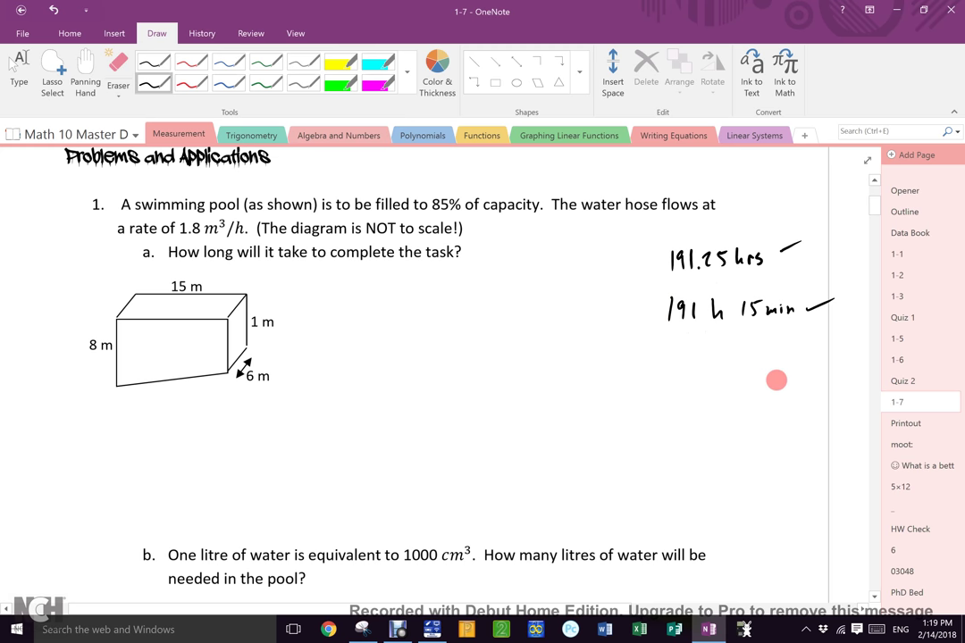
Write 7 d 23 h 15 m under the two earlier answers and tick it.
mouse_move(669, 347)
left_mouse_down()
mouse_move(674, 365)
mouse_move(702, 346)
mouse_move(733, 352)
mouse_move(762, 339)
mouse_move(754, 362)
mouse_move(843, 350)
left_mouse_up()
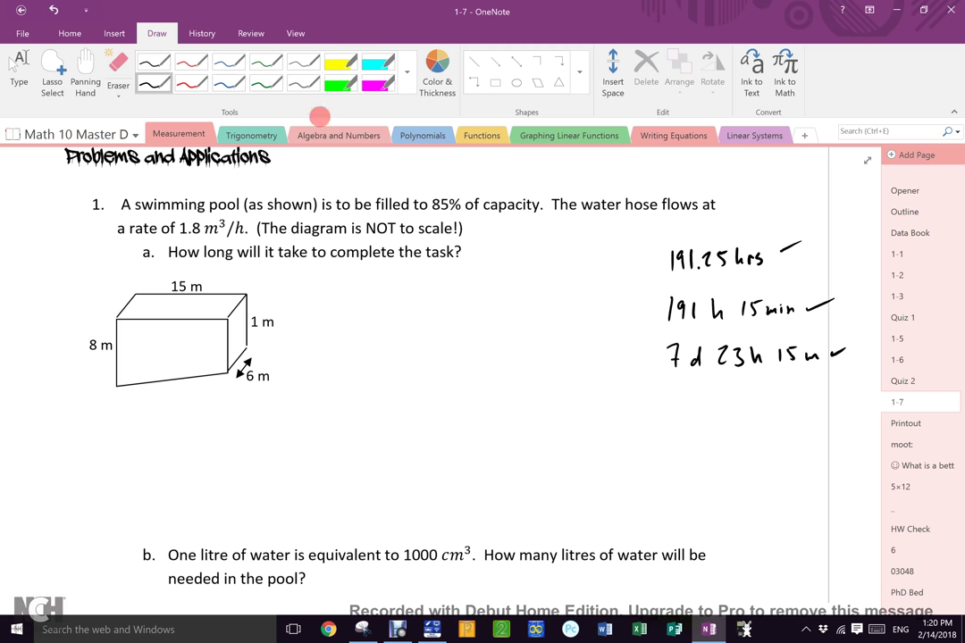
left_click(344, 83)
mouse_move(131, 300)
left_mouse_down()
mouse_move(234, 306)
mouse_move(134, 308)
mouse_move(226, 307)
left_mouse_up()
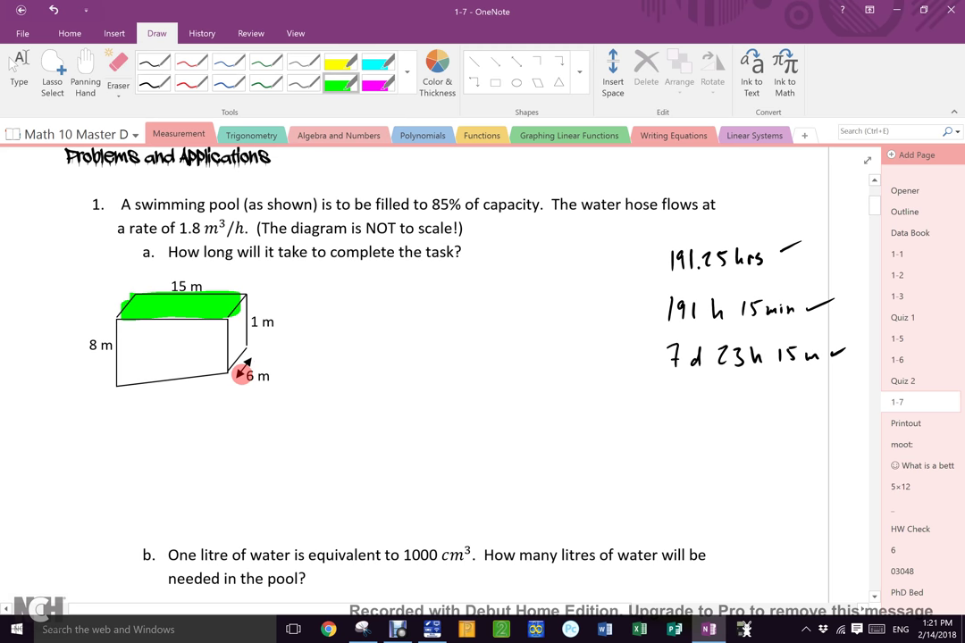
left_click(156, 82)
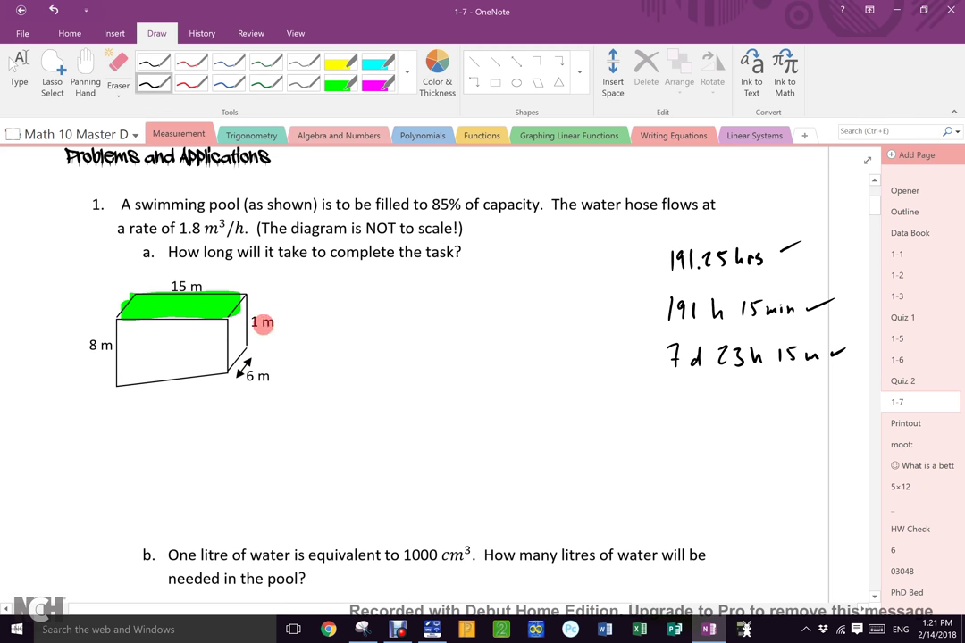
left_click_drag(336, 324, 360, 336)
mouse_move(340, 348)
left_mouse_down()
mouse_move(348, 356)
mouse_move(375, 340)
left_mouse_up()
left_click_drag(366, 345, 397, 345)
mouse_move(401, 335)
left_mouse_down()
mouse_move(401, 345)
mouse_move(423, 336)
left_mouse_up()
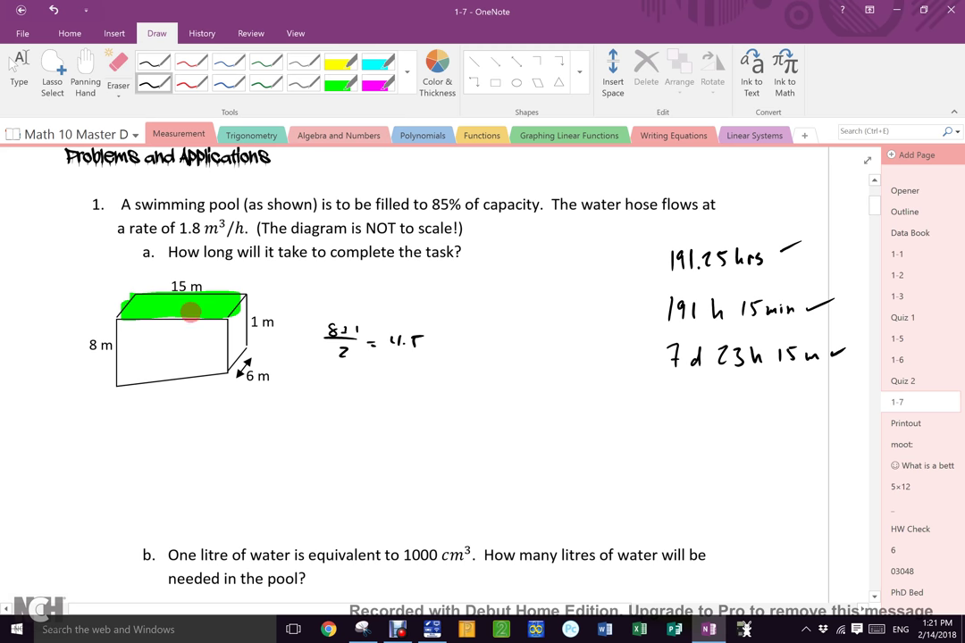
left_click_drag(252, 300, 258, 332)
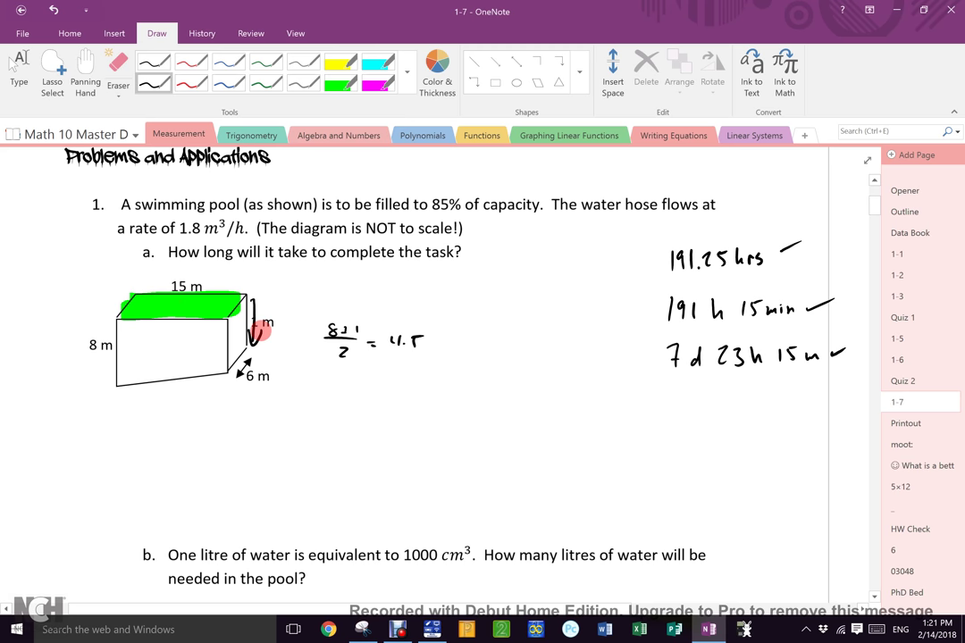
left_click_drag(259, 333, 177, 286)
left_click_drag(372, 336, 388, 334)
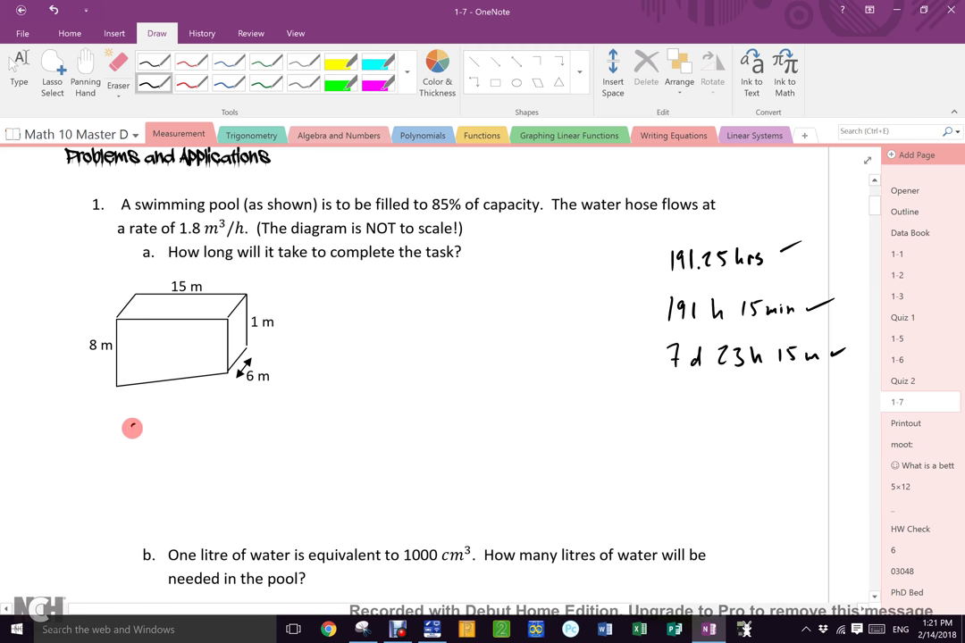
mouse_move(134, 423)
left_mouse_down()
mouse_move(211, 441)
mouse_move(143, 416)
mouse_move(242, 395)
mouse_move(243, 413)
mouse_move(209, 463)
left_mouse_up()
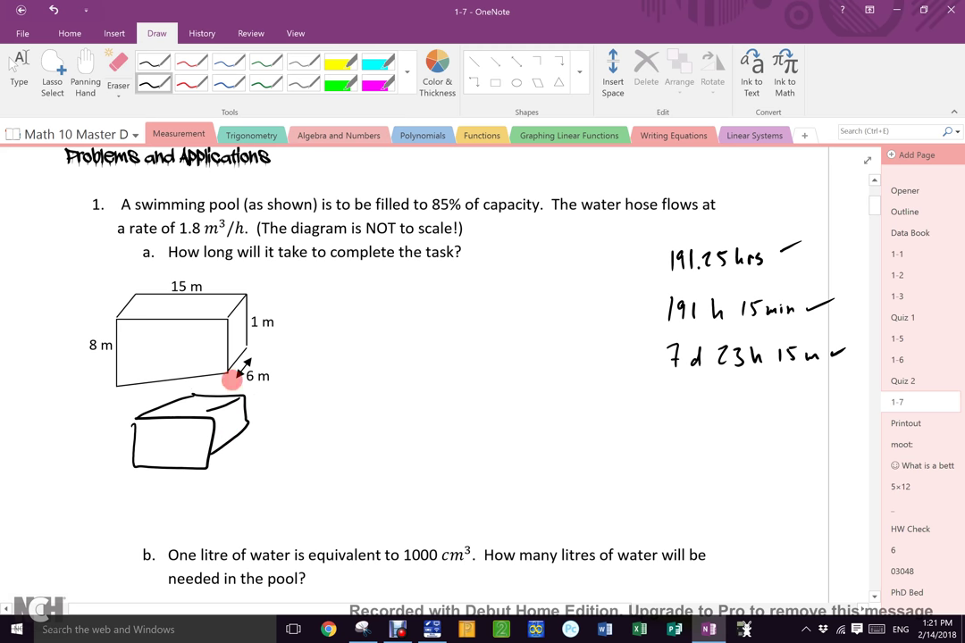
left_click_drag(268, 427, 376, 426)
mouse_move(276, 426)
left_mouse_down()
mouse_move(340, 445)
mouse_move(378, 427)
mouse_move(332, 398)
mouse_move(362, 400)
mouse_move(369, 426)
left_mouse_up()
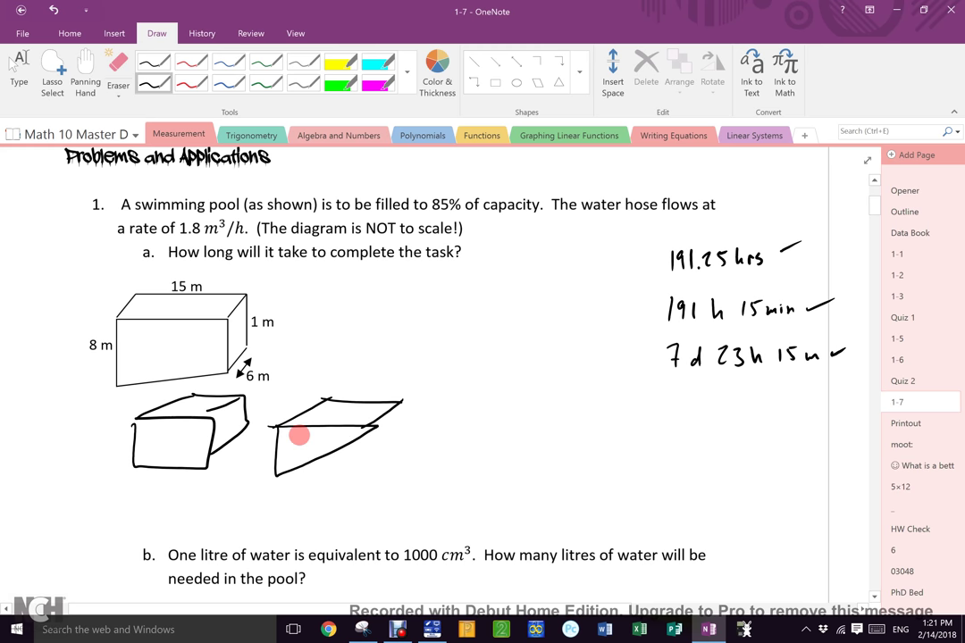
mouse_move(297, 437)
left_mouse_down()
mouse_move(163, 400)
mouse_move(269, 409)
mouse_move(319, 397)
mouse_move(344, 409)
left_mouse_up()
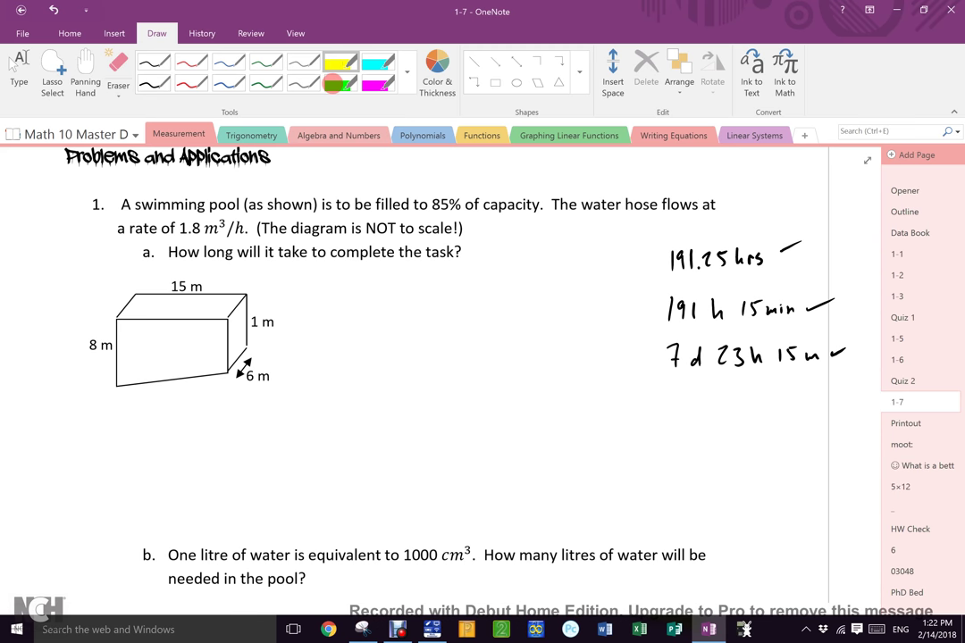
Draw a black water-level line across the pool diagram and outline its front face.
left_click(382, 61)
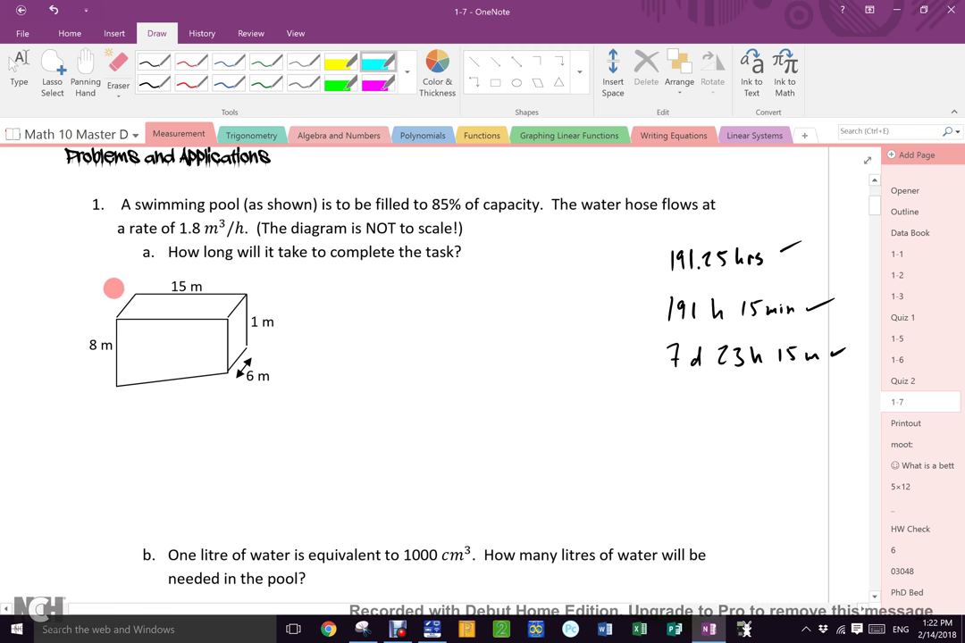
left_click(154, 83)
left_click_drag(49, 315, 140, 317)
left_click_drag(219, 319, 343, 319)
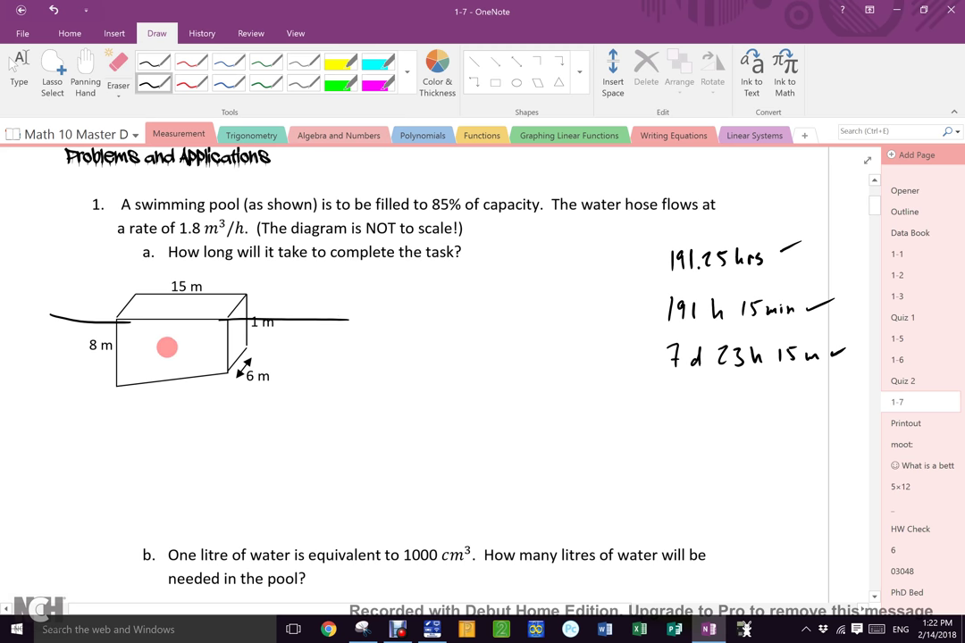
mouse_move(117, 320)
left_mouse_down()
mouse_move(123, 384)
mouse_move(214, 370)
mouse_move(221, 319)
mouse_move(117, 319)
mouse_move(139, 290)
mouse_move(142, 340)
mouse_move(185, 340)
mouse_move(243, 294)
mouse_move(146, 284)
left_mouse_up()
Erase the stray strokes, shade the pool water cyan, and trace its bottom line in black.
left_click(118, 69)
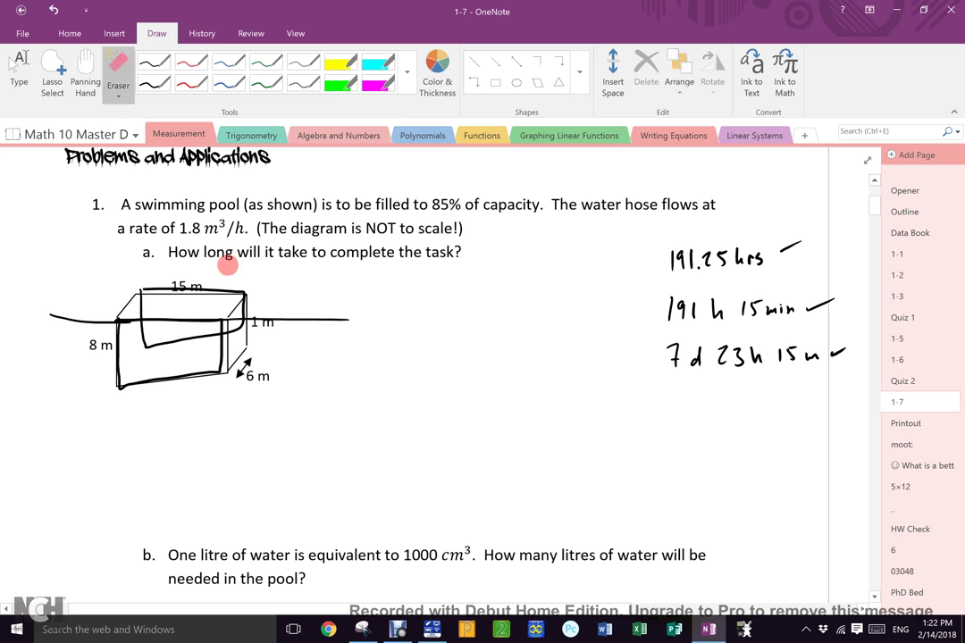
left_click(240, 298)
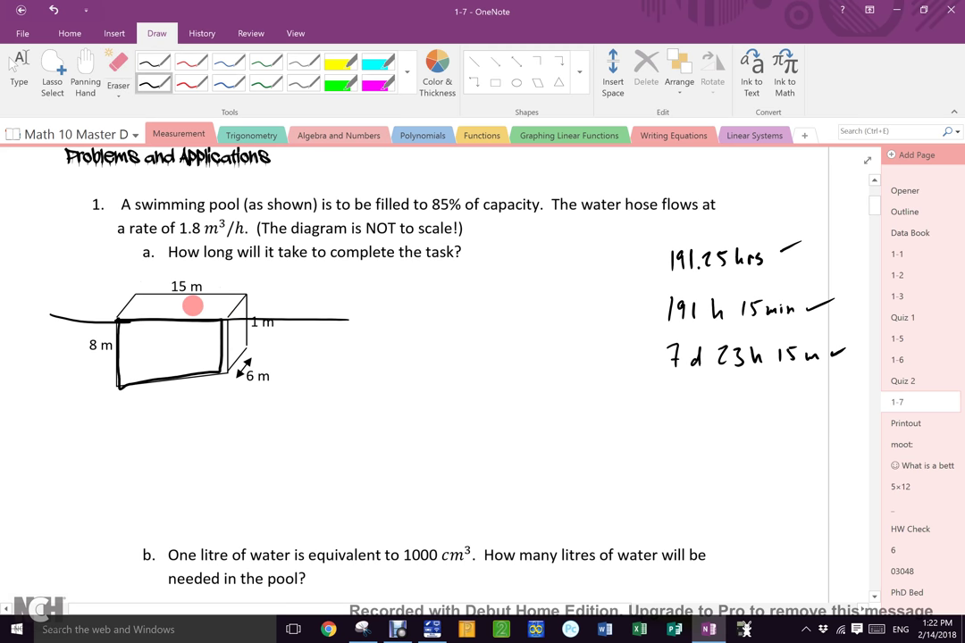
left_click(376, 62)
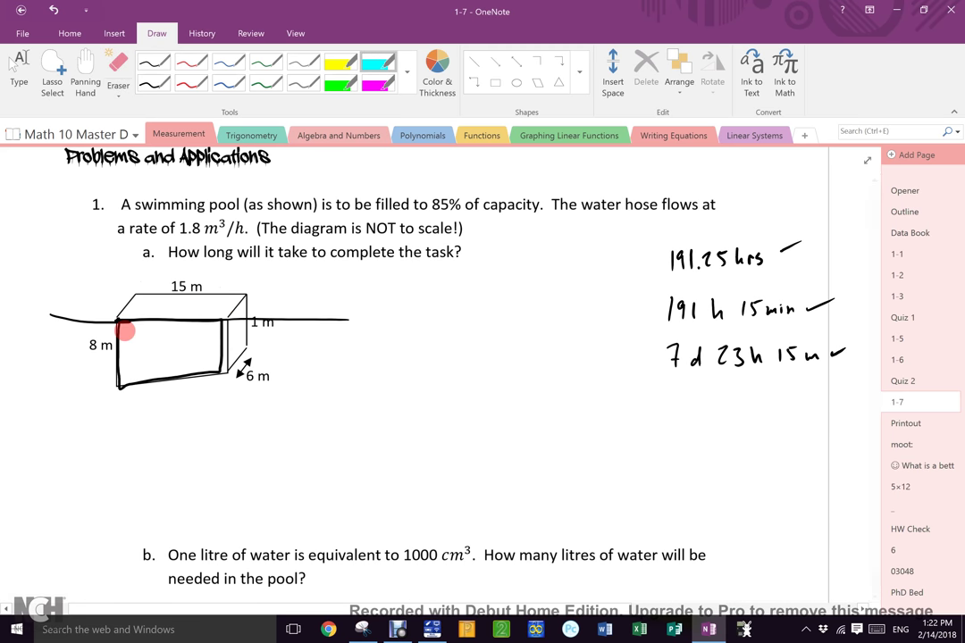
mouse_move(125, 330)
left_mouse_down()
mouse_move(220, 329)
mouse_move(119, 383)
mouse_move(125, 355)
mouse_move(207, 338)
mouse_move(236, 378)
mouse_move(250, 365)
mouse_move(238, 382)
left_mouse_up()
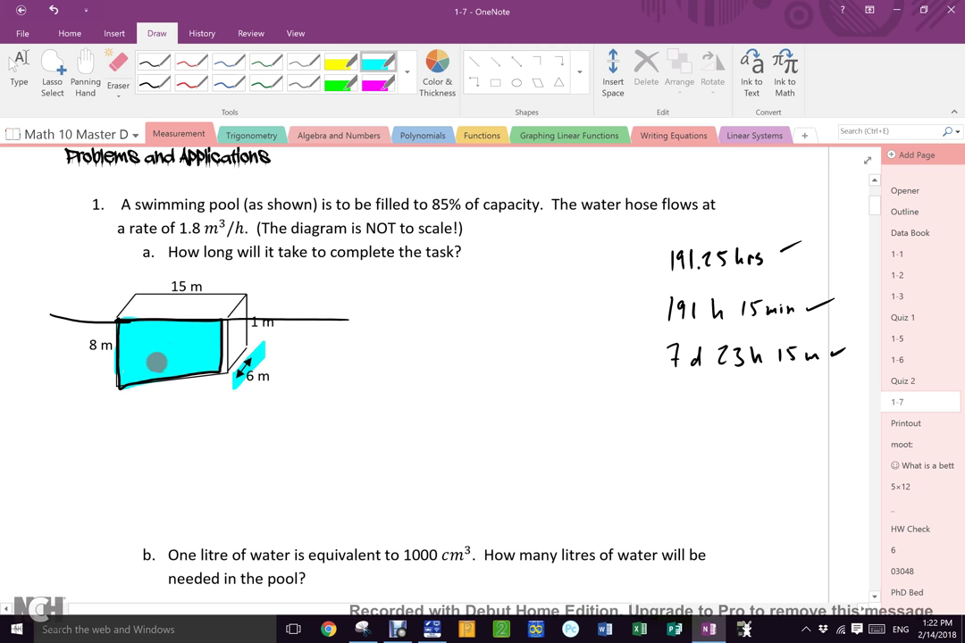
left_click(154, 83)
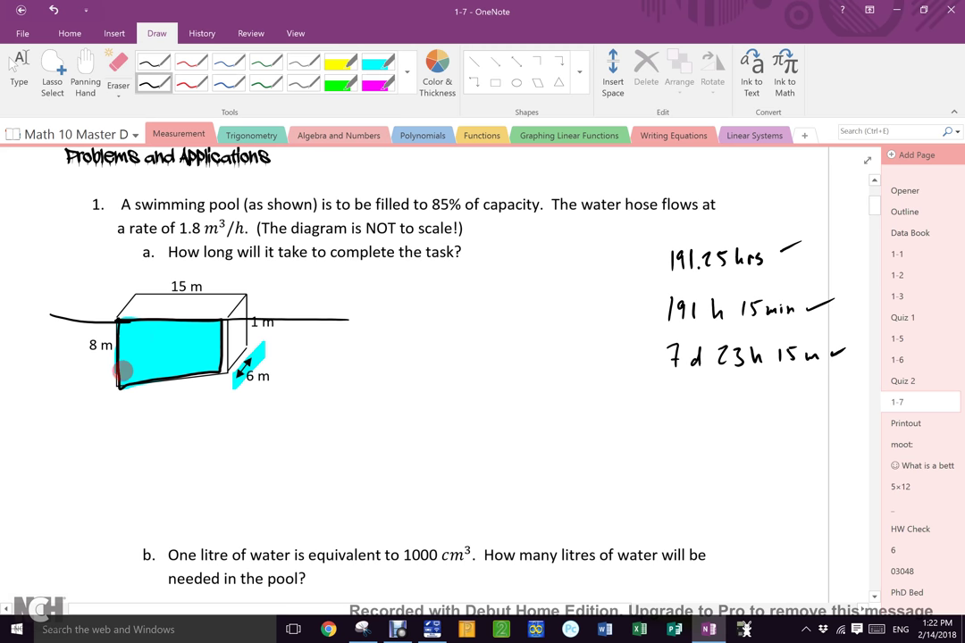
left_click_drag(122, 369, 219, 369)
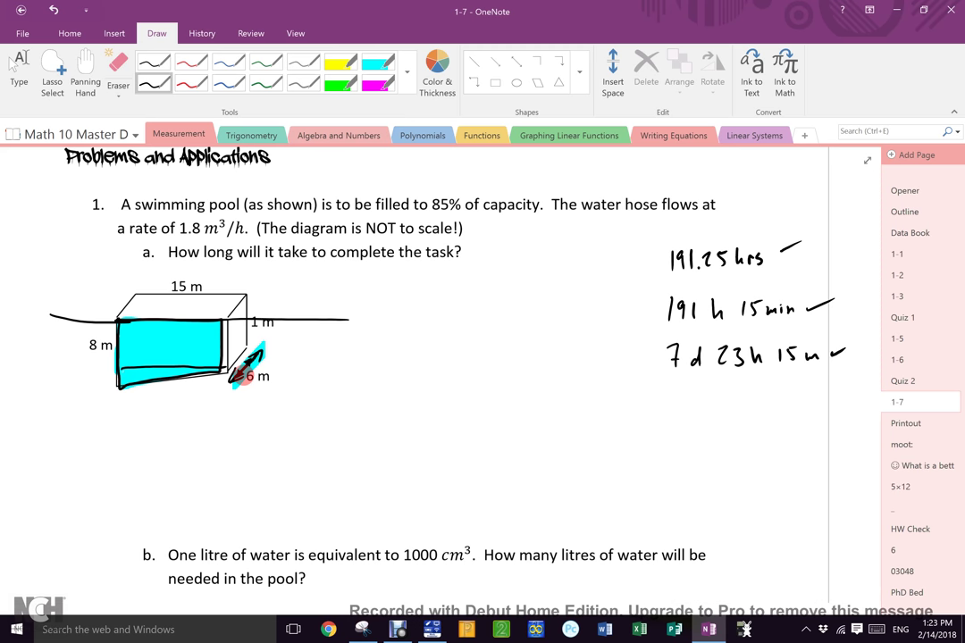
Underline 85% and write 405 × .85 = 344.25 m³, placed over 1.8, beside the pool.
mouse_move(433, 212)
left_mouse_down()
mouse_move(461, 212)
mouse_move(451, 219)
left_mouse_up()
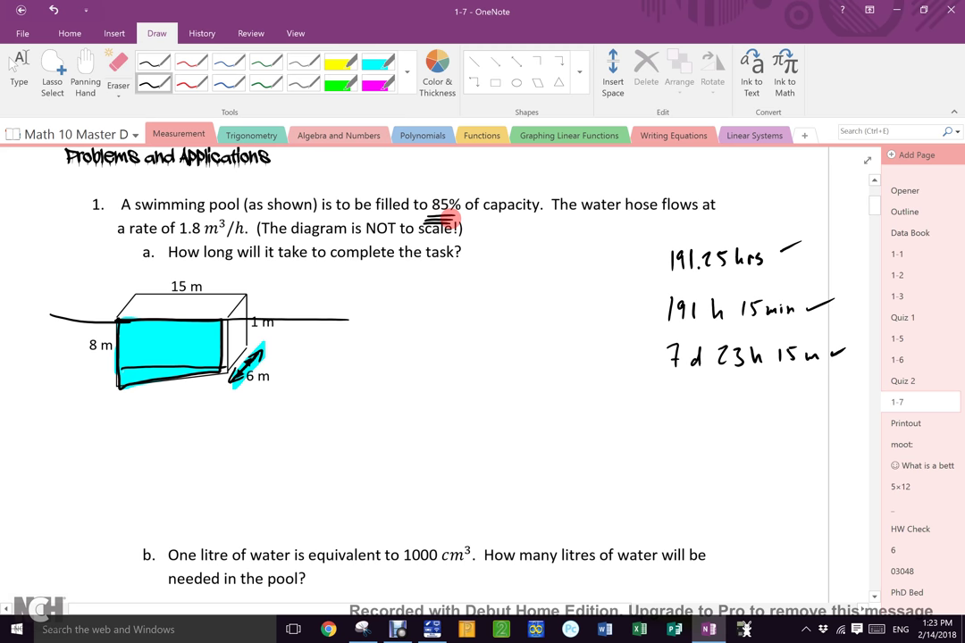
mouse_move(421, 351)
left_mouse_down()
mouse_move(464, 361)
mouse_move(497, 347)
mouse_move(558, 351)
left_mouse_up()
mouse_move(479, 414)
left_mouse_down()
mouse_move(521, 428)
mouse_move(603, 427)
mouse_move(611, 414)
left_mouse_up()
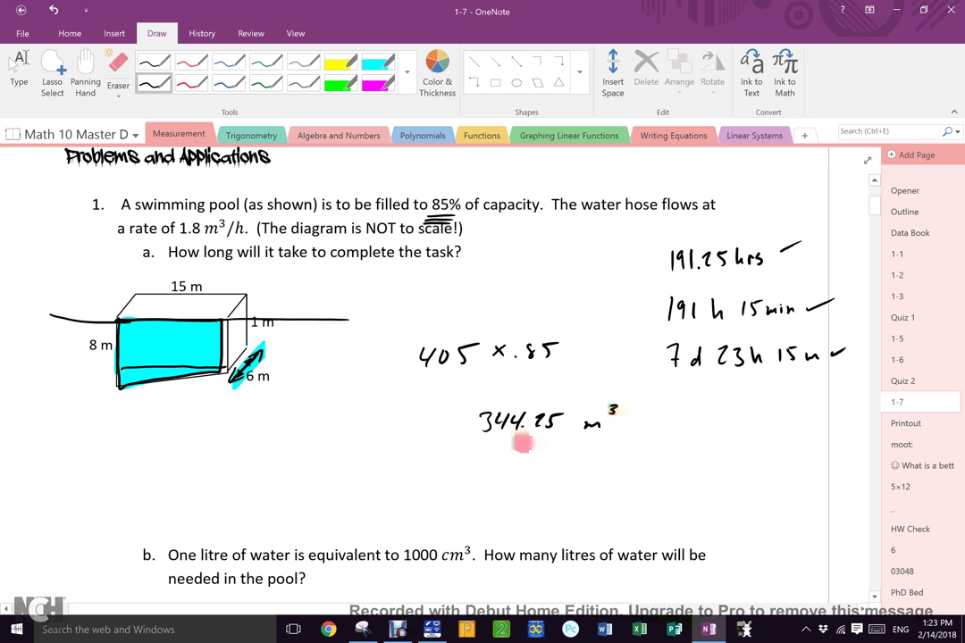
left_click_drag(474, 439, 562, 436)
mouse_move(502, 456)
left_mouse_down()
mouse_move(497, 476)
mouse_move(531, 452)
left_mouse_up()
left_click(512, 472)
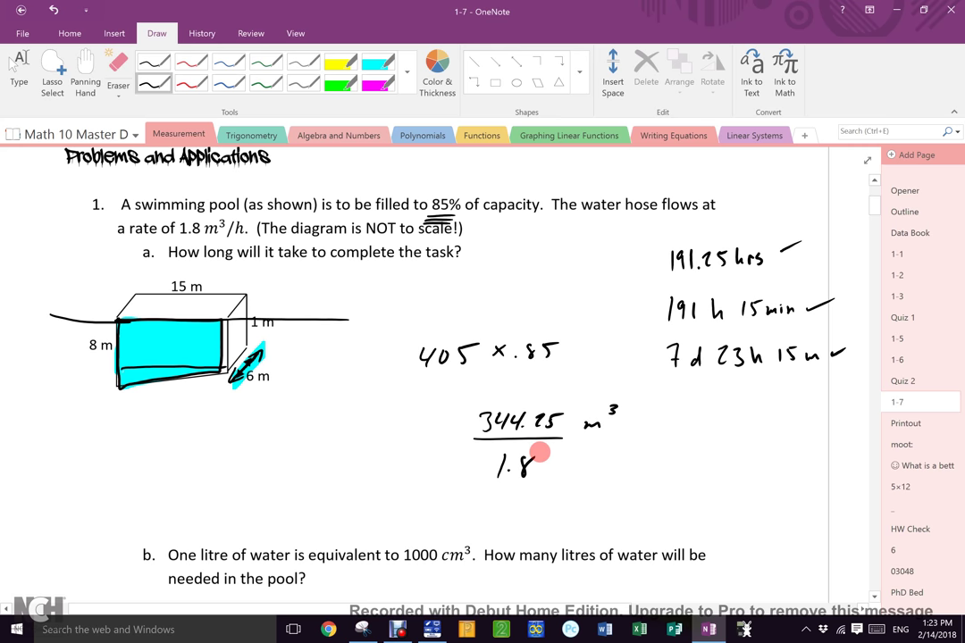
Scroll down to part b's litre question and select the cyan highlighter.
scroll(875, 211, "down", 3)
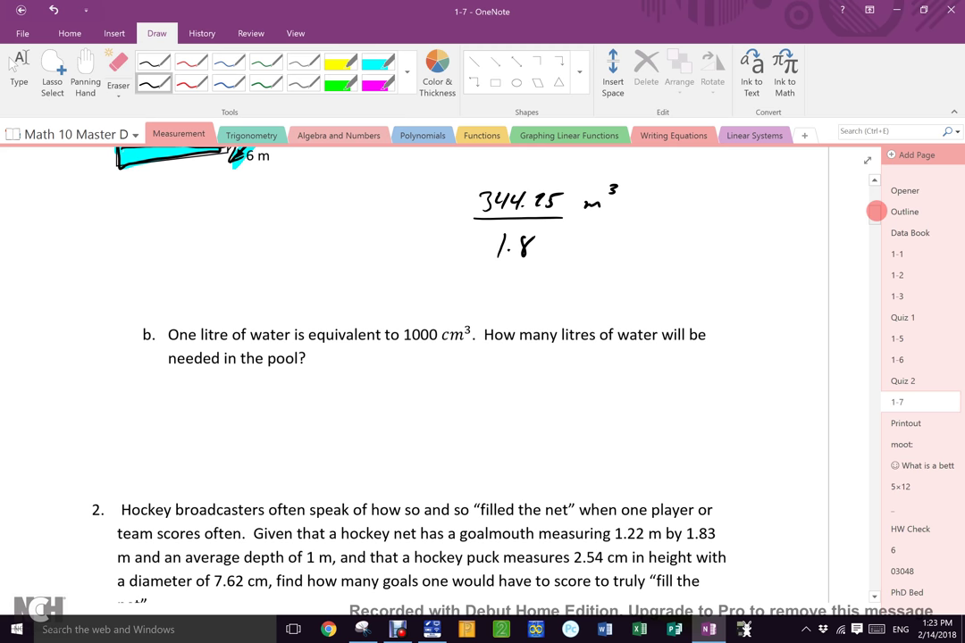
left_click(375, 63)
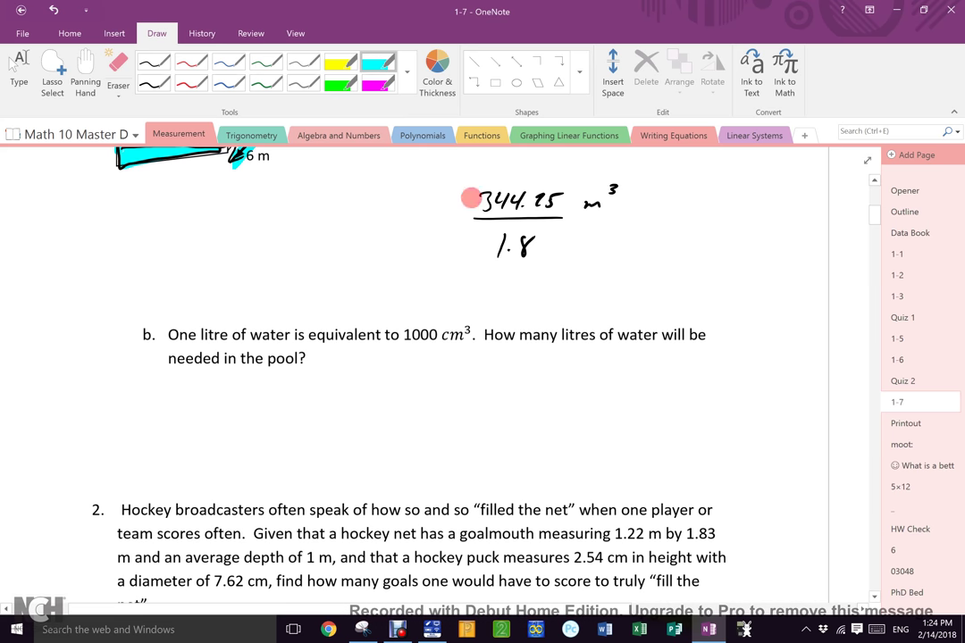
Highlight 344.25 m³ and part b's cm³ in cyan, then return to the black pen.
left_click_drag(470, 198, 606, 198)
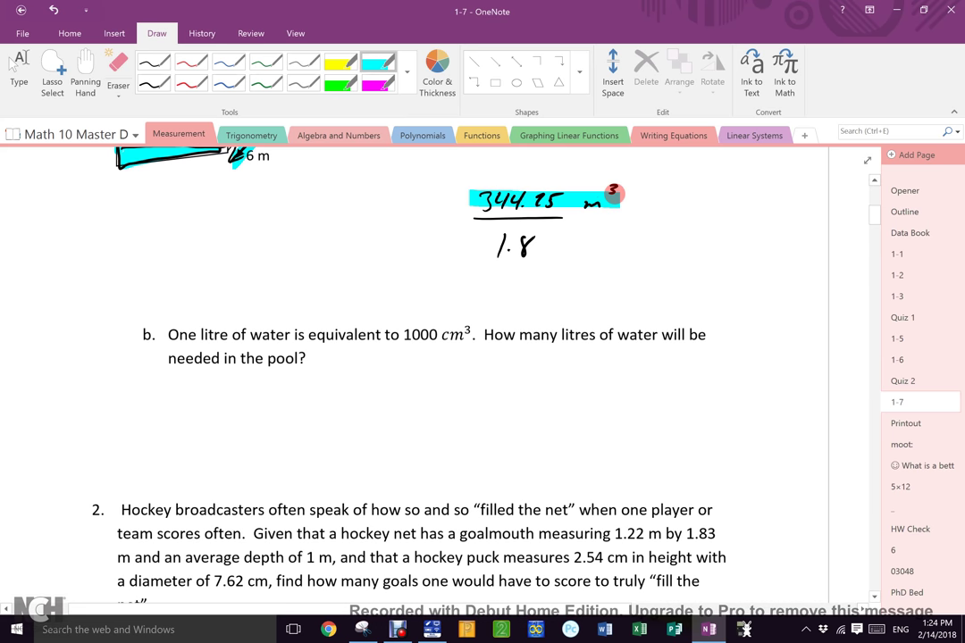
left_click_drag(441, 339, 480, 325)
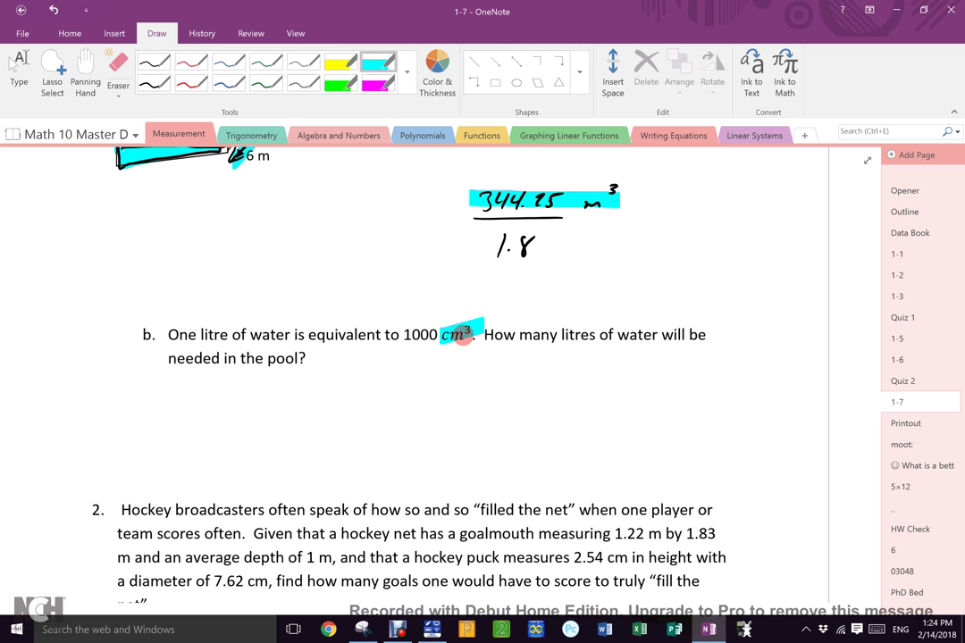
left_click(153, 83)
Write 1000 cm × 1 m / 100 cm under part b and cancel the matching zeros.
mouse_move(172, 396)
left_mouse_down()
mouse_move(172, 406)
mouse_move(211, 394)
mouse_move(265, 409)
mouse_move(276, 393)
mouse_move(292, 409)
mouse_move(282, 409)
mouse_move(343, 399)
mouse_move(366, 416)
mouse_move(329, 438)
mouse_move(358, 438)
mouse_move(319, 391)
left_mouse_up()
mouse_move(297, 432)
left_mouse_down()
mouse_move(295, 444)
mouse_move(305, 435)
left_mouse_up()
left_click_drag(317, 433, 316, 434)
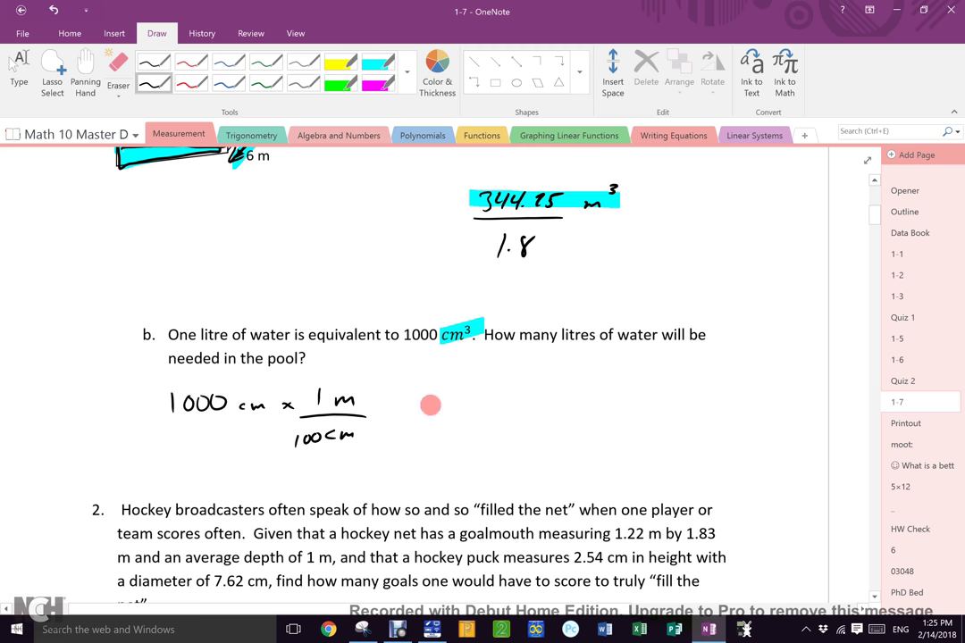
left_click_drag(294, 444, 323, 430)
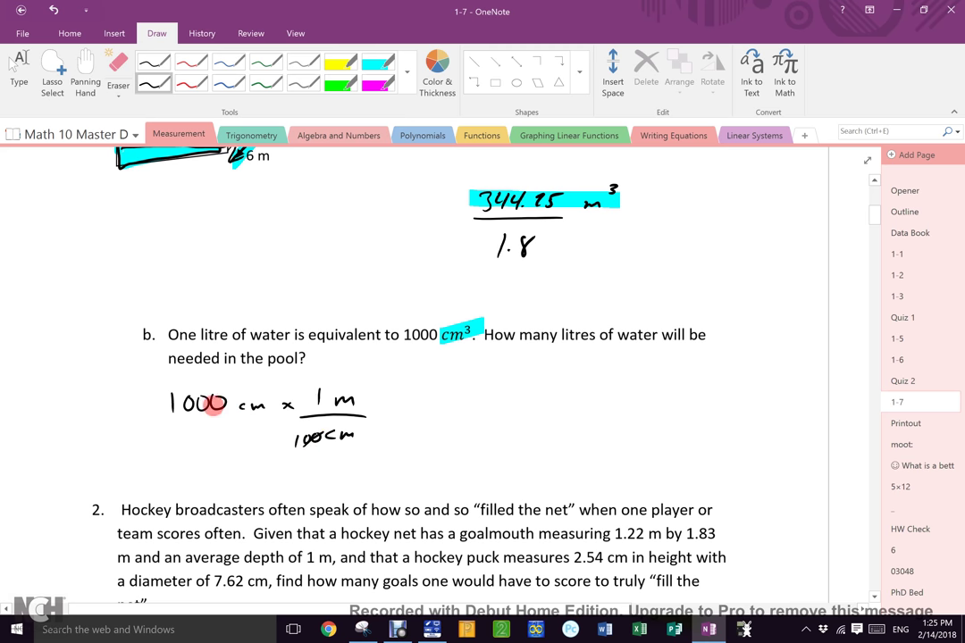
left_click_drag(183, 409, 225, 395)
Reduce it to 10 m/100 = .1/100 = .001 m³ and circle .001 m³ = 1L.
mouse_move(456, 396)
left_mouse_down()
mouse_move(457, 410)
mouse_move(470, 397)
mouse_move(493, 407)
left_mouse_up()
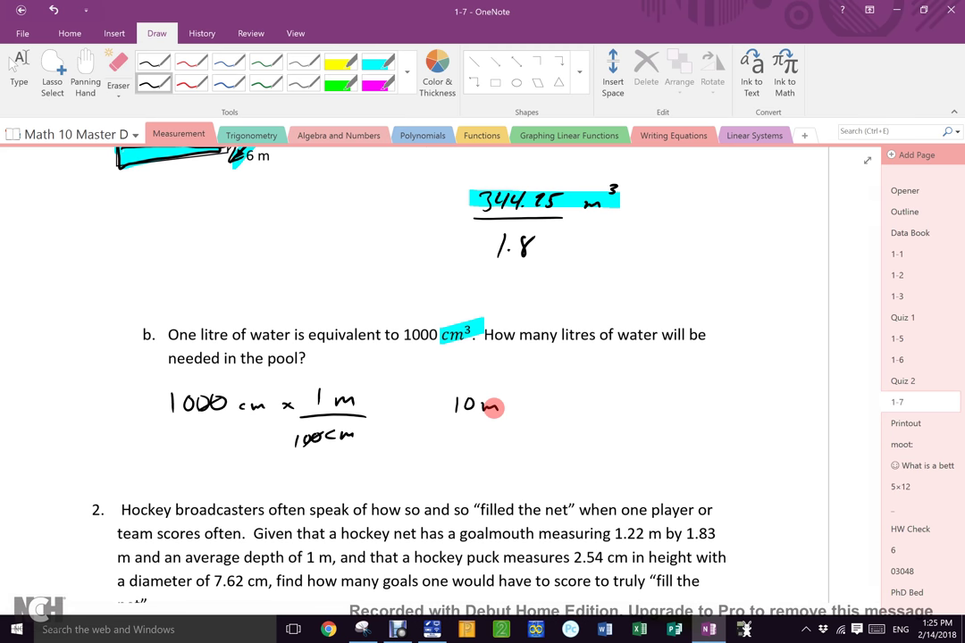
mouse_move(455, 415)
left_mouse_down()
mouse_move(497, 413)
mouse_move(460, 436)
left_mouse_up()
left_click_drag(470, 425, 531, 423)
left_click(569, 410)
left_click_drag(583, 400, 575, 426)
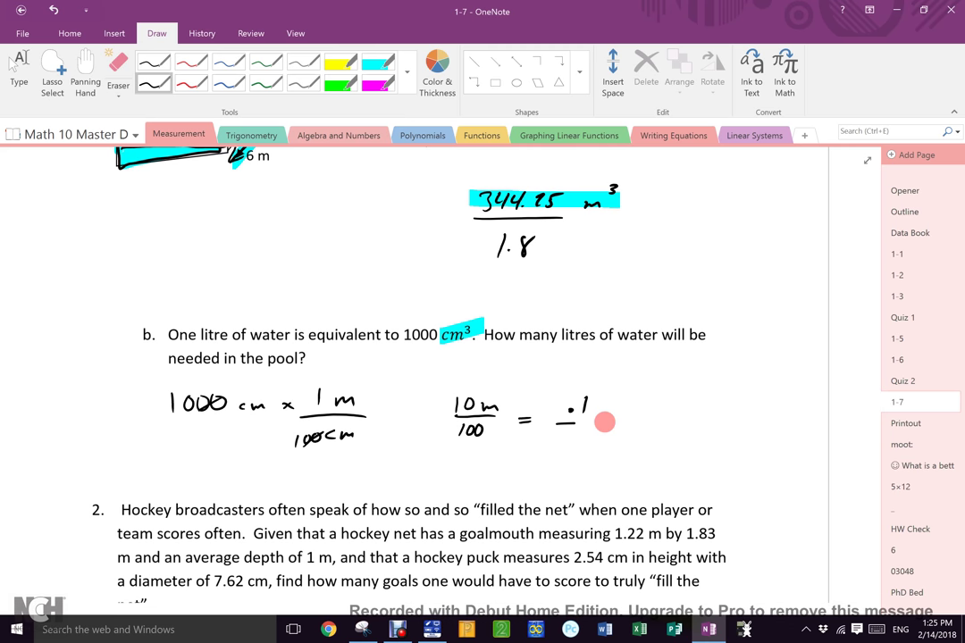
left_click_drag(707, 398, 703, 413)
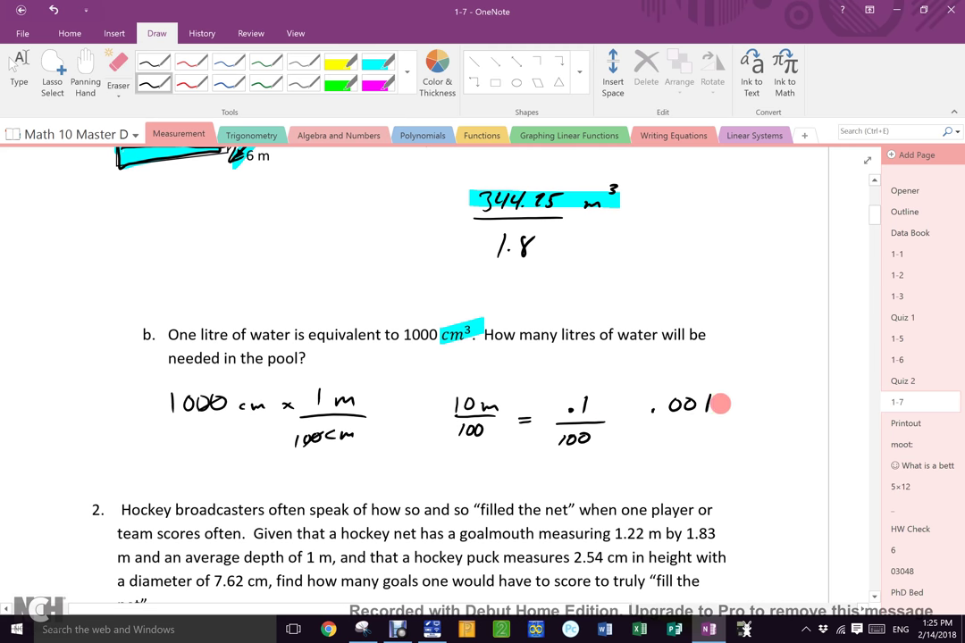
left_click_drag(719, 405, 790, 409)
mouse_move(725, 372)
left_mouse_down()
mouse_move(659, 375)
mouse_move(793, 403)
mouse_move(714, 366)
left_mouse_up()
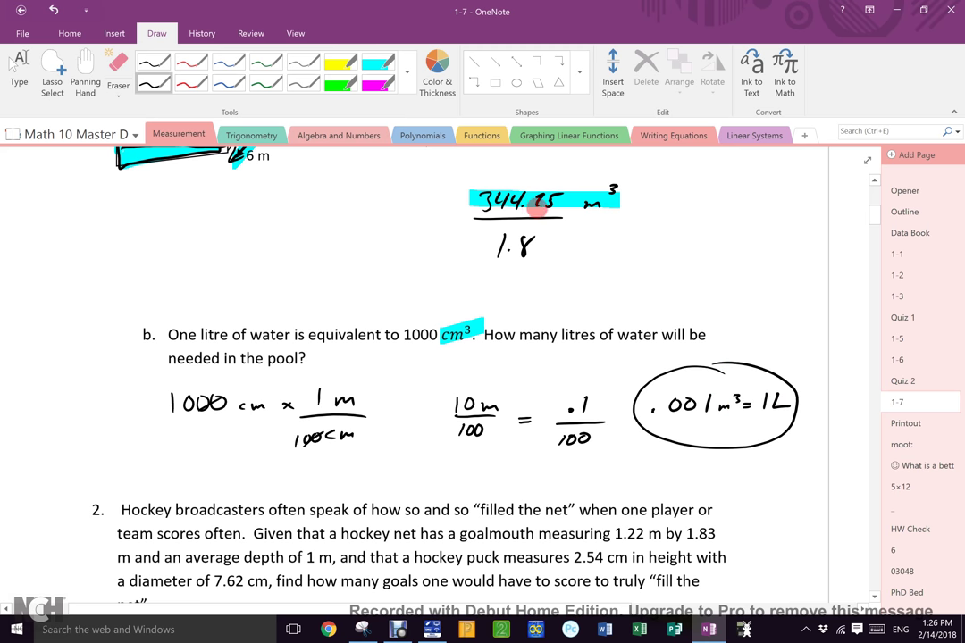
Write 344.25 m³ multiplied by the conversion factor 1 L over .001 m³ at the left.
mouse_move(133, 243)
left_mouse_down()
mouse_move(140, 259)
mouse_move(168, 244)
mouse_move(218, 257)
mouse_move(231, 239)
mouse_move(225, 247)
left_mouse_up()
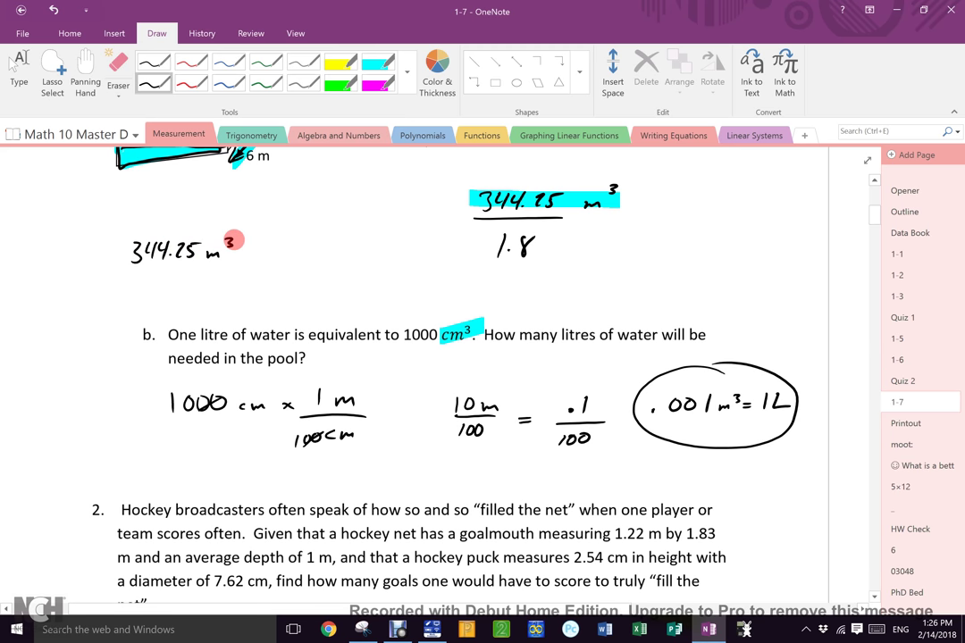
left_click_drag(245, 248, 254, 257)
left_click_drag(253, 248, 245, 257)
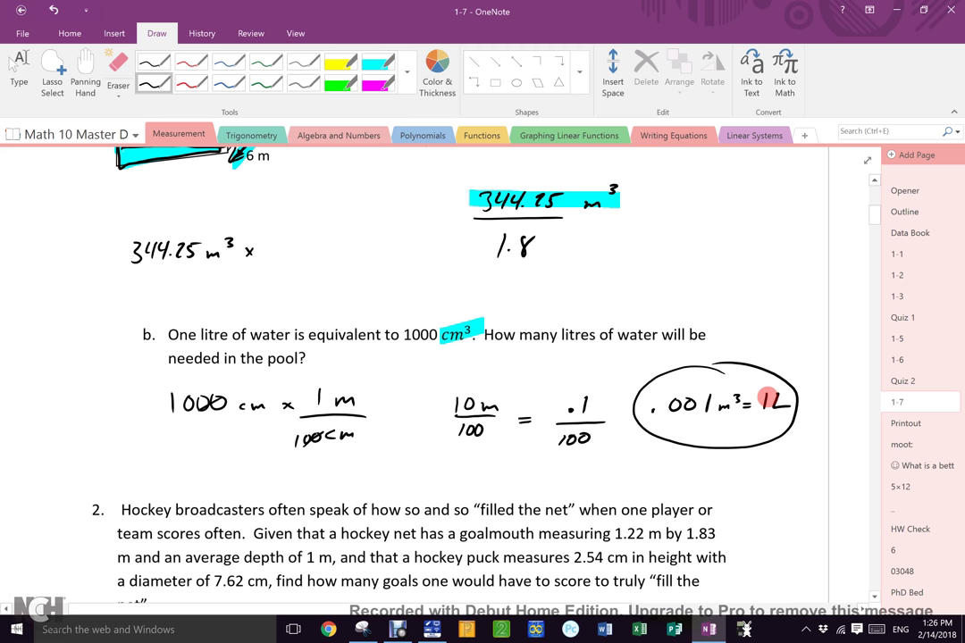
left_click_drag(305, 229, 319, 250)
left_click_drag(264, 261, 345, 261)
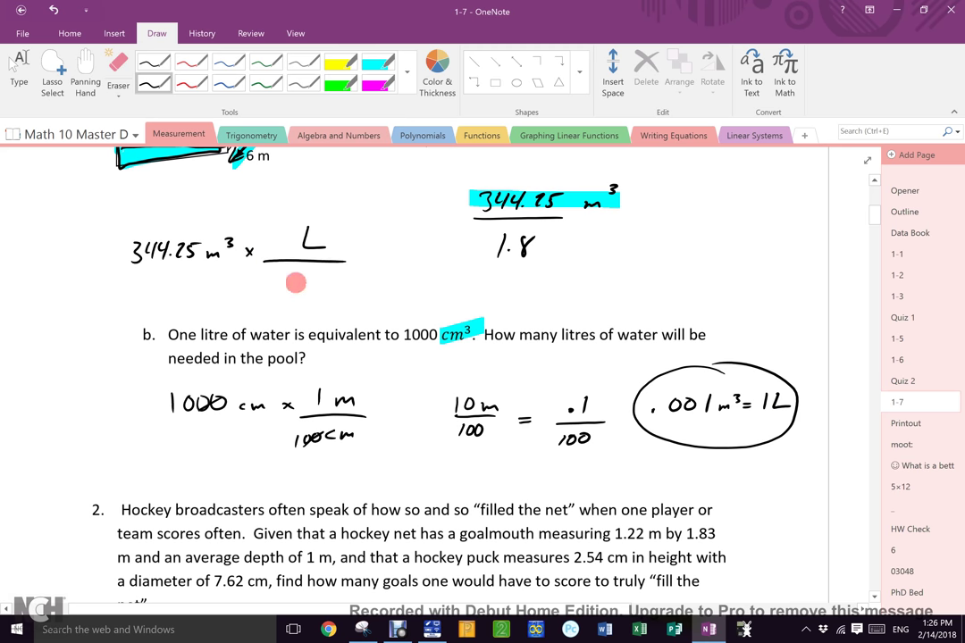
mouse_move(302, 290)
left_mouse_down()
mouse_move(323, 284)
mouse_move(266, 282)
left_mouse_up()
left_click(256, 286)
mouse_move(274, 282)
left_mouse_down()
mouse_move(283, 281)
mouse_move(282, 291)
left_mouse_up()
left_click_drag(281, 231, 280, 254)
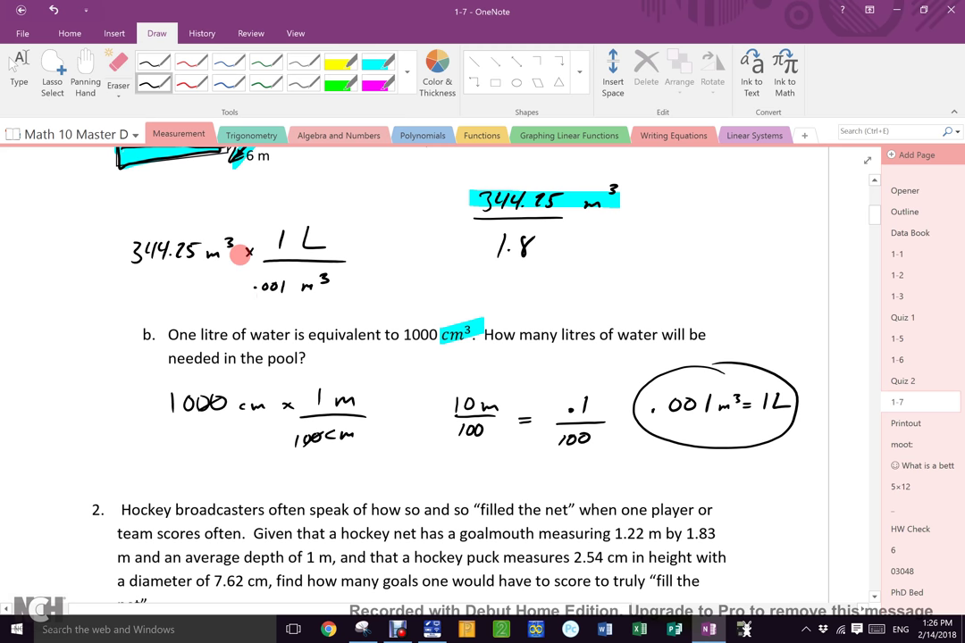
Write the answer 344 250 L with the red pen and draw a box around it.
left_click(193, 84)
mouse_move(403, 293)
left_mouse_down()
mouse_move(411, 305)
mouse_move(477, 305)
left_mouse_up()
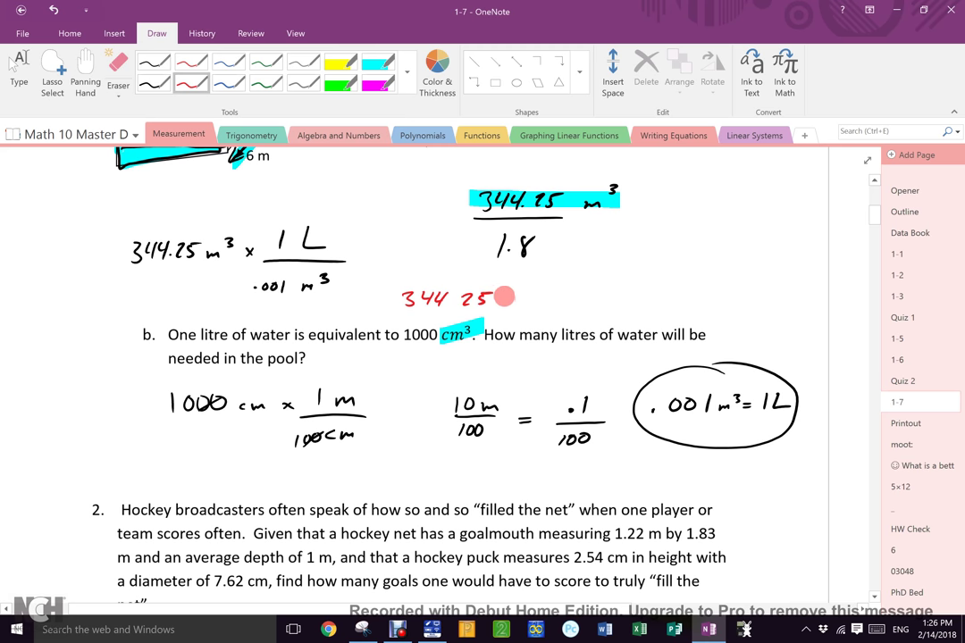
left_click_drag(505, 291, 545, 302)
mouse_move(400, 279)
left_mouse_down()
mouse_move(429, 315)
mouse_move(458, 275)
mouse_move(406, 280)
left_mouse_up()
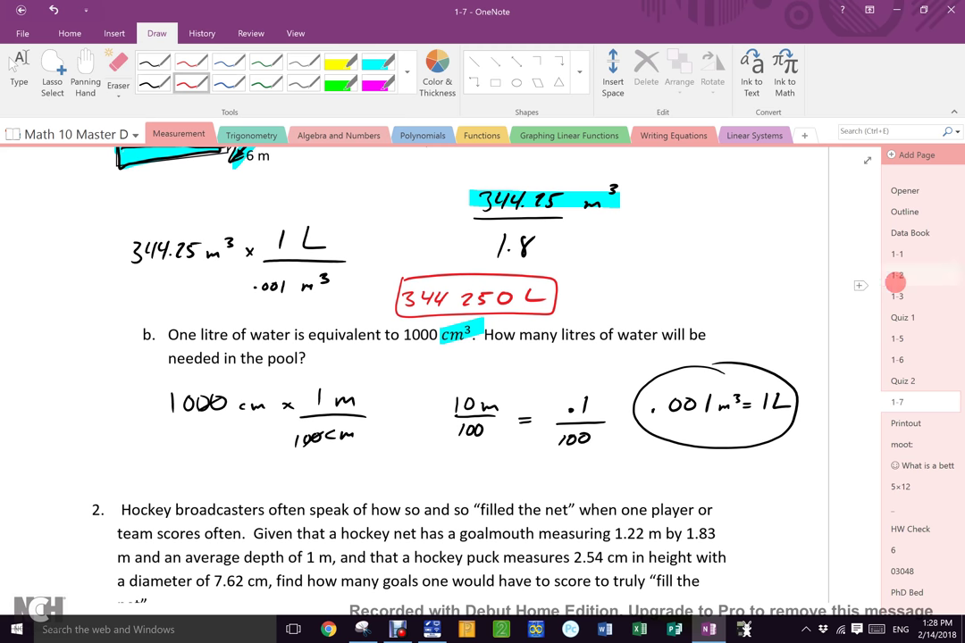
Scroll down until question 2 about filling the hockey net is at the top.
scroll(874, 224, "down", 3)
scroll(875, 224, "down", 5)
scroll(872, 226, "up", 2)
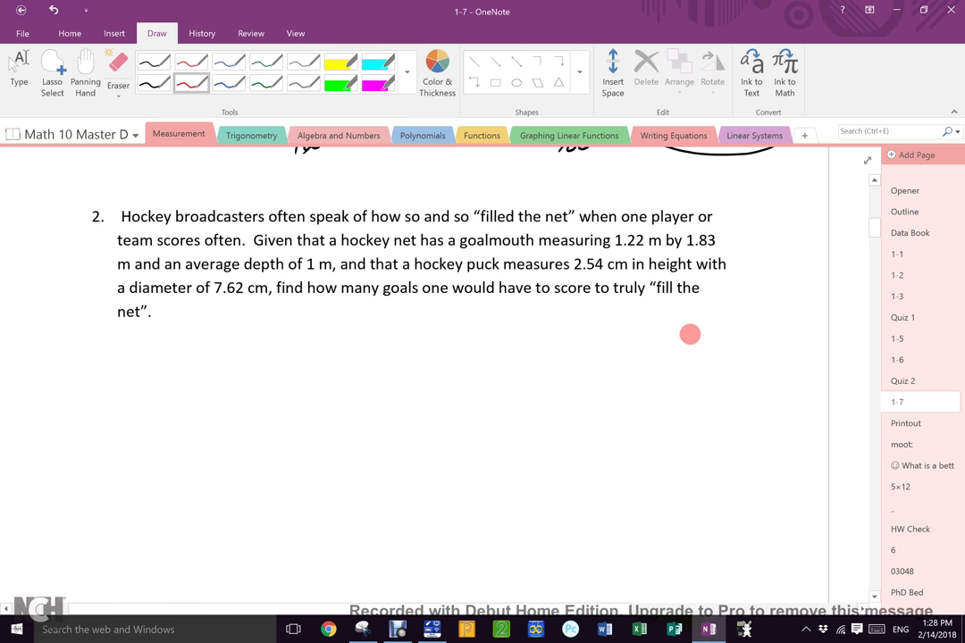
Handwrite 36 696, 2 233, 15 120 and 19 276 in red, stacked right of problem 2.
mouse_move(677, 334)
left_mouse_down()
mouse_move(681, 351)
mouse_move(747, 340)
left_mouse_up()
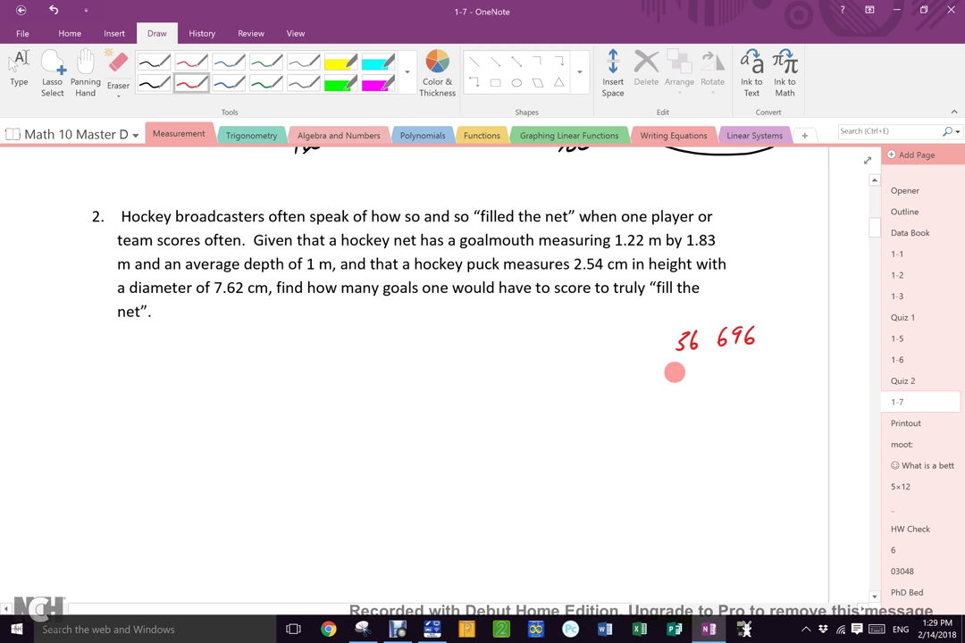
mouse_move(674, 367)
left_mouse_down()
mouse_move(676, 378)
mouse_move(702, 366)
mouse_move(710, 378)
mouse_move(733, 370)
left_mouse_up()
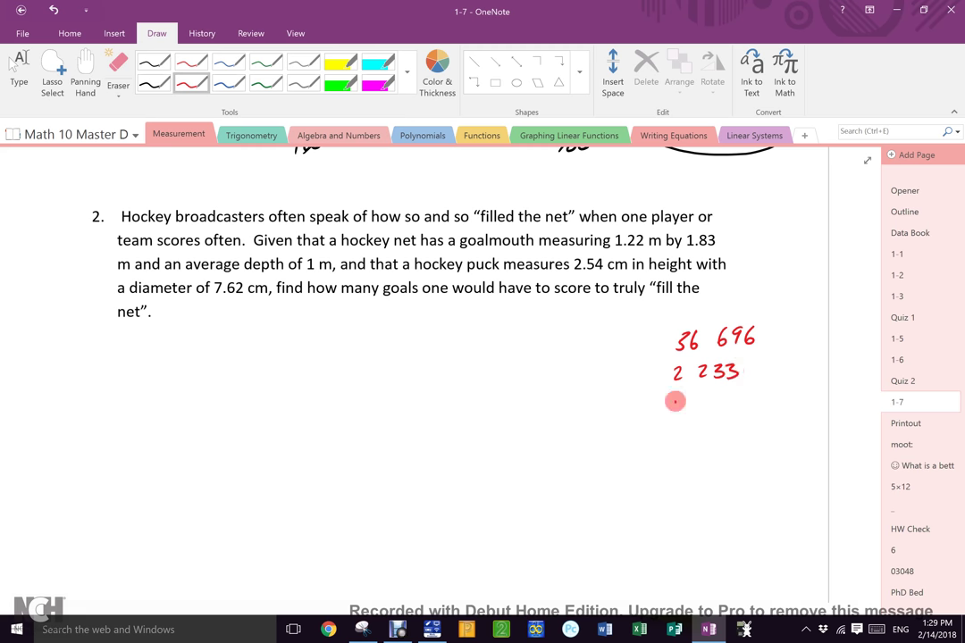
mouse_move(674, 401)
left_mouse_down()
mouse_move(671, 422)
mouse_move(711, 420)
mouse_move(726, 408)
mouse_move(732, 419)
mouse_move(740, 408)
left_mouse_up()
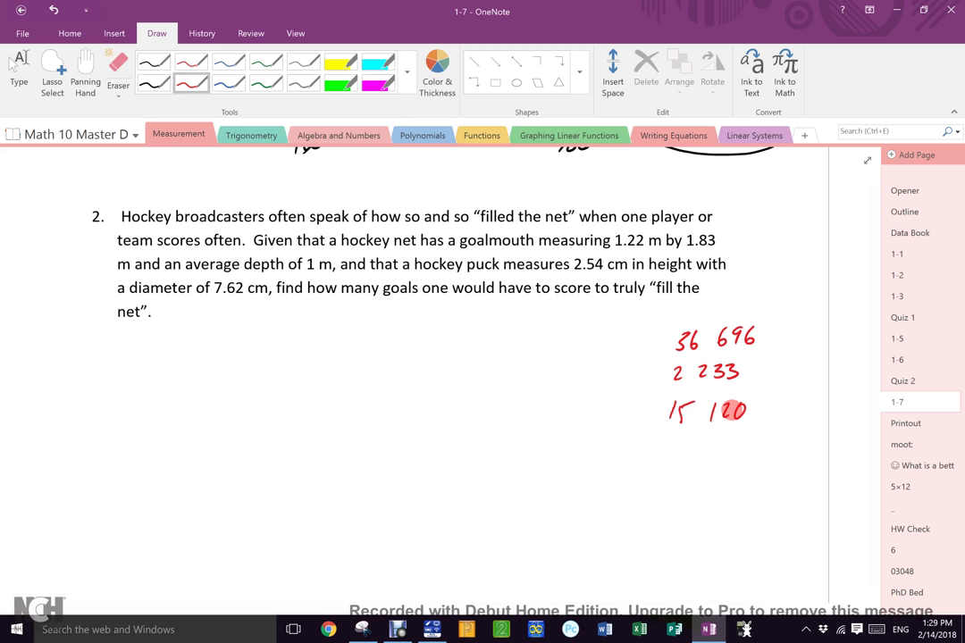
left_click_drag(665, 449, 664, 464)
mouse_move(677, 451)
left_mouse_down()
mouse_move(675, 466)
mouse_move(738, 461)
left_mouse_up()
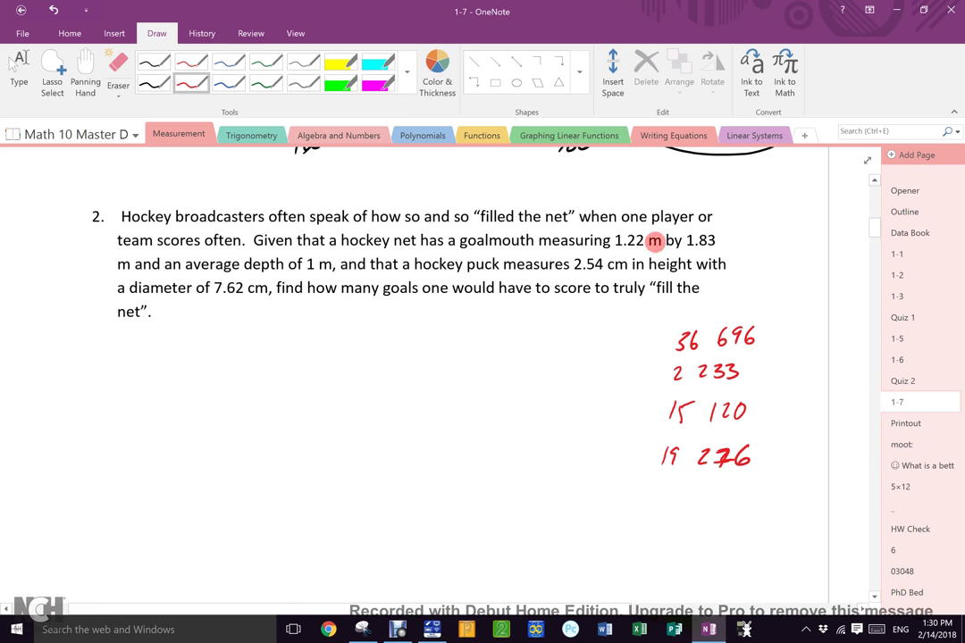
Write 122 × 183 × 100 in red below the hockey net problem.
mouse_move(130, 349)
left_mouse_down()
mouse_move(129, 368)
mouse_move(189, 361)
left_mouse_up()
mouse_move(203, 349)
left_mouse_down()
mouse_move(203, 361)
mouse_move(257, 359)
left_mouse_up()
left_click_drag(257, 351, 249, 359)
mouse_move(269, 349)
left_mouse_down()
mouse_move(270, 359)
mouse_move(296, 346)
left_mouse_up()
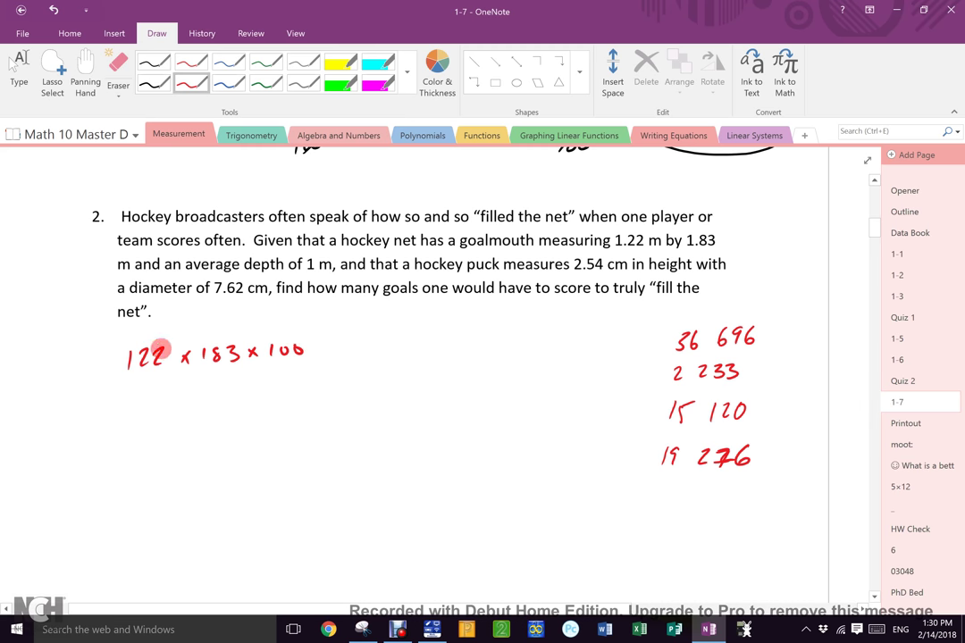
Write π(3.81)²(2.54) beneath it and draw the fraction bar between the two lines.
left_click_drag(134, 397, 133, 412)
mouse_move(141, 396)
left_mouse_down()
mouse_move(140, 404)
mouse_move(153, 390)
mouse_move(158, 407)
left_mouse_up()
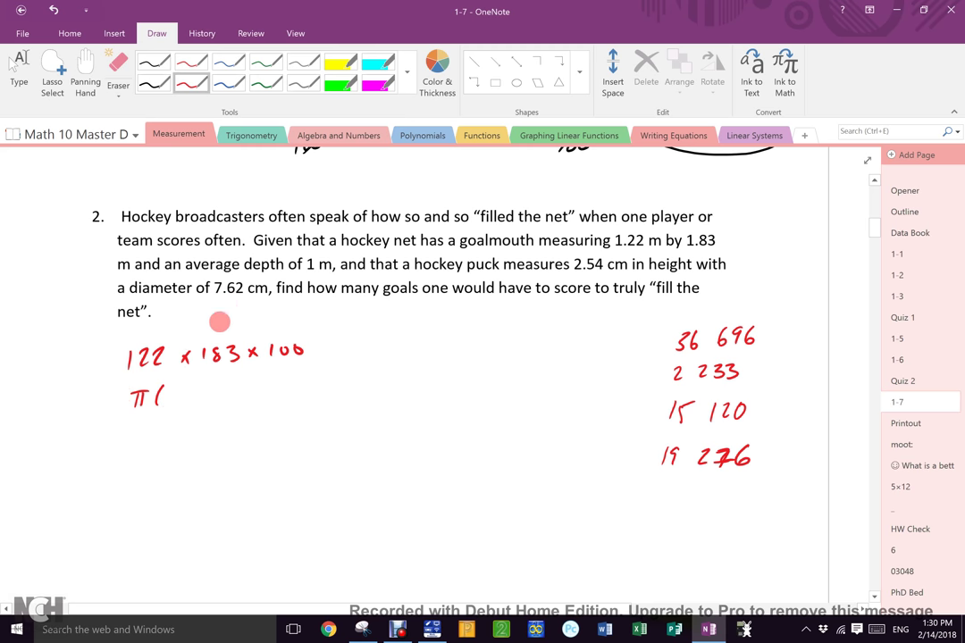
mouse_move(172, 391)
left_mouse_down()
mouse_move(175, 403)
mouse_move(190, 393)
mouse_move(211, 403)
left_mouse_up()
left_click_drag(217, 382, 274, 396)
mouse_move(276, 384)
left_mouse_down()
mouse_move(279, 397)
mouse_move(238, 401)
left_mouse_up()
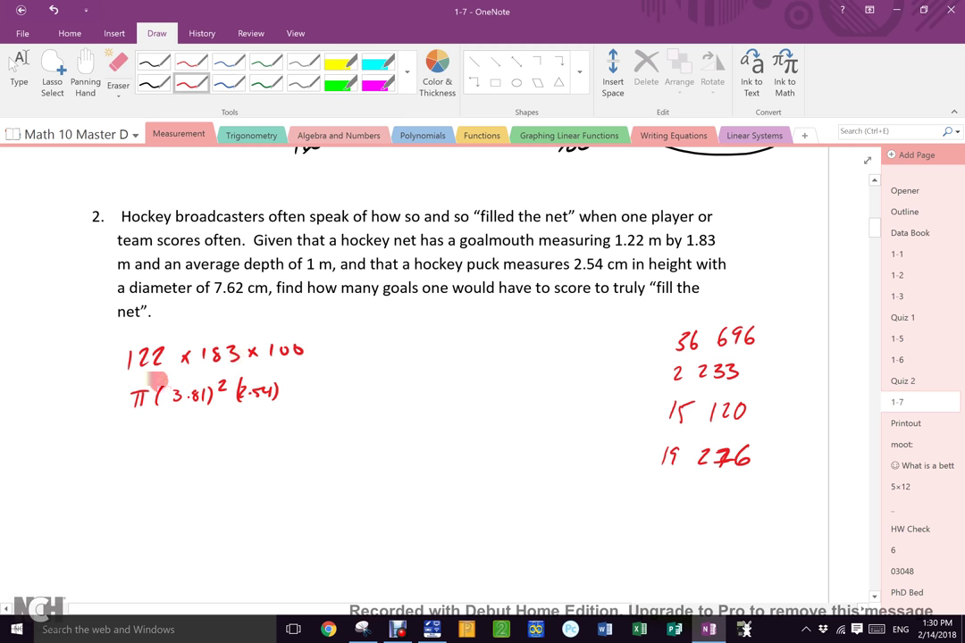
left_click_drag(128, 365, 336, 364)
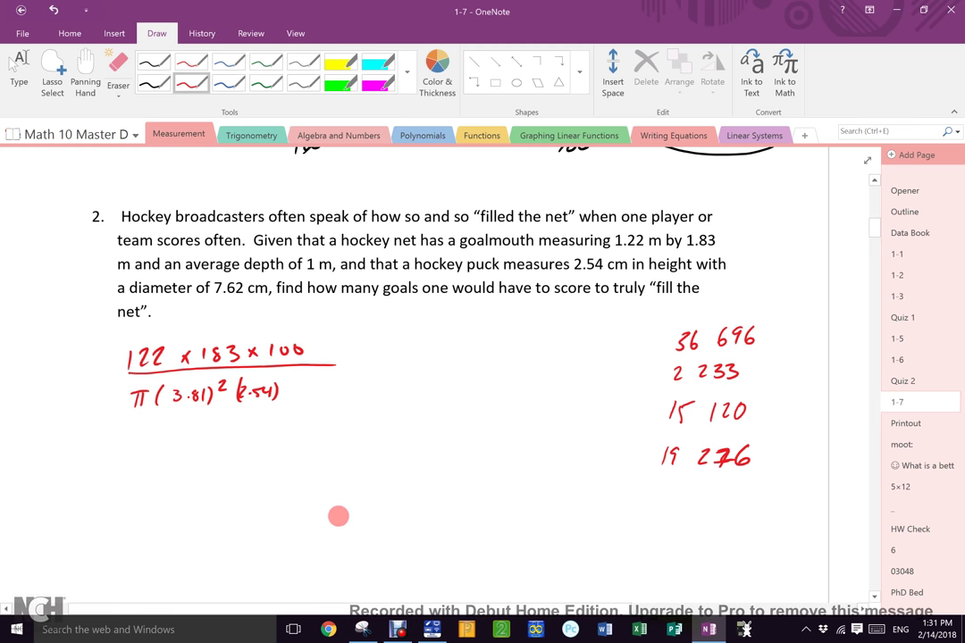
Sketch the red net as a rectangle on a long baseline, then erase the trial black puck sketches.
mouse_move(338, 518)
left_mouse_down()
mouse_move(357, 450)
mouse_move(553, 465)
mouse_move(558, 516)
left_mouse_up()
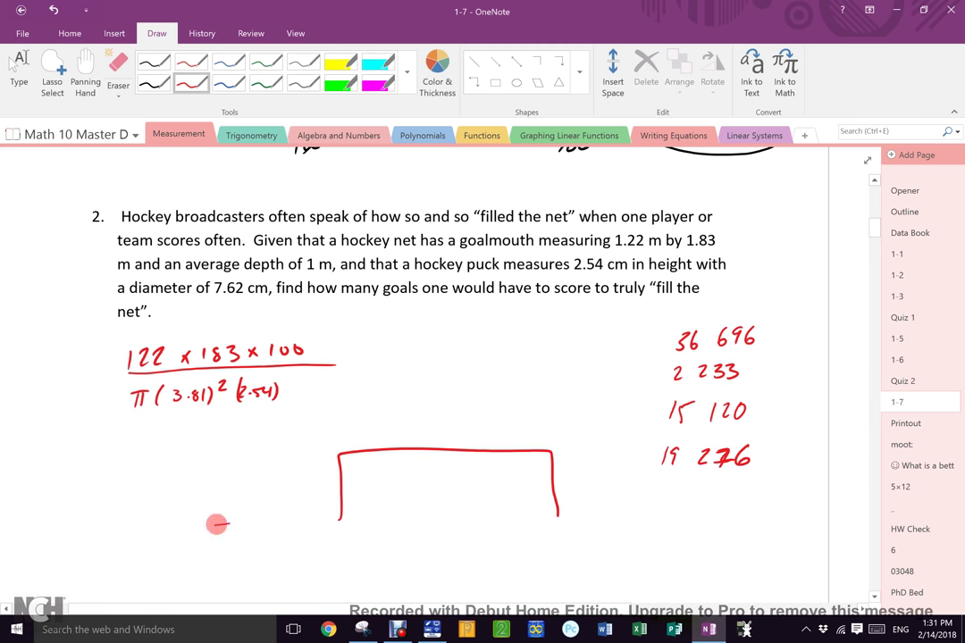
left_click_drag(271, 517, 641, 521)
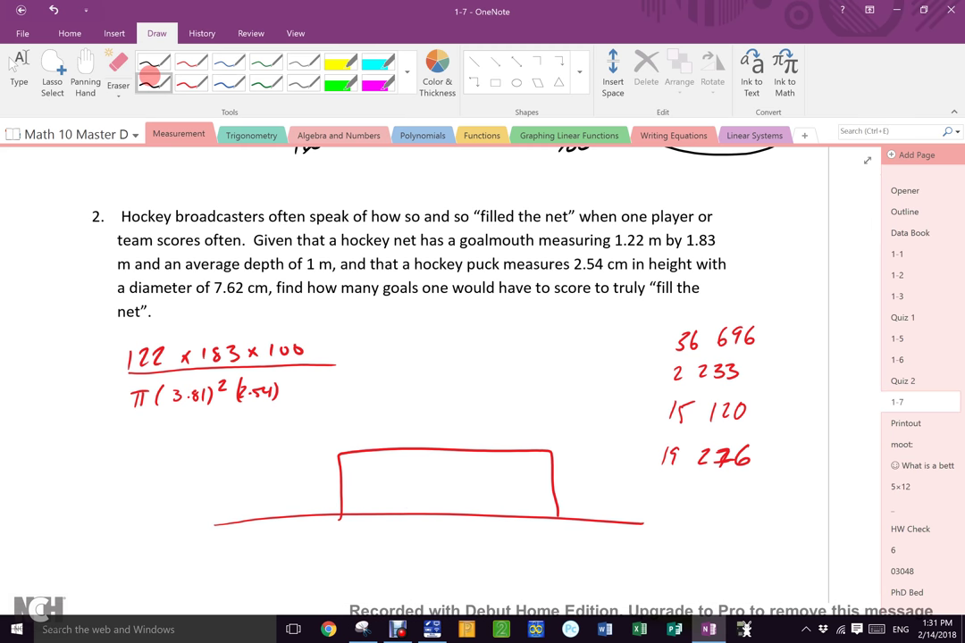
left_click(151, 79)
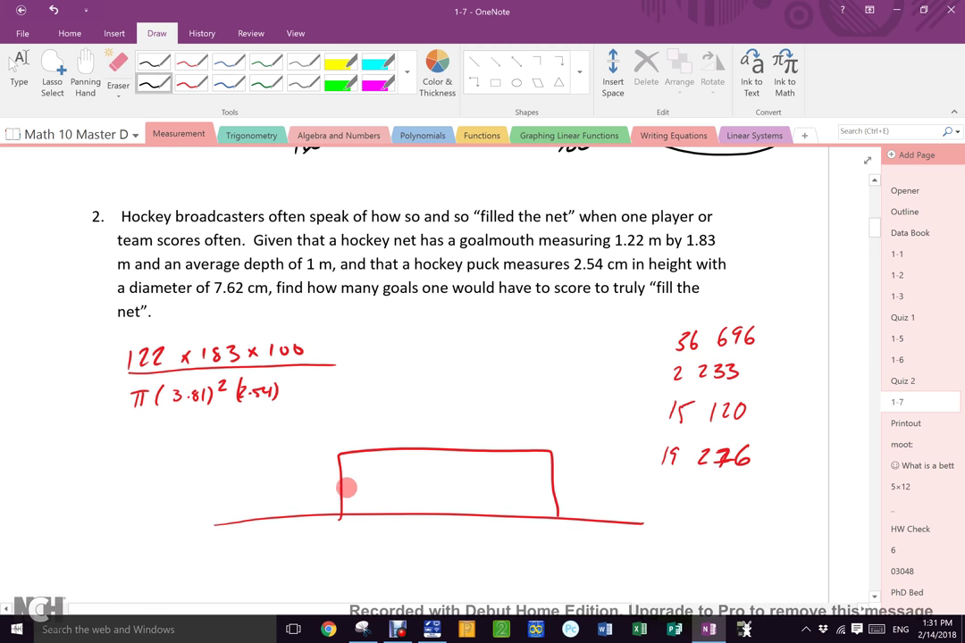
mouse_move(361, 492)
left_mouse_down()
mouse_move(363, 508)
mouse_move(361, 478)
mouse_move(343, 467)
mouse_move(350, 474)
left_mouse_up()
left_click(154, 82)
left_click_drag(314, 480, 344, 479)
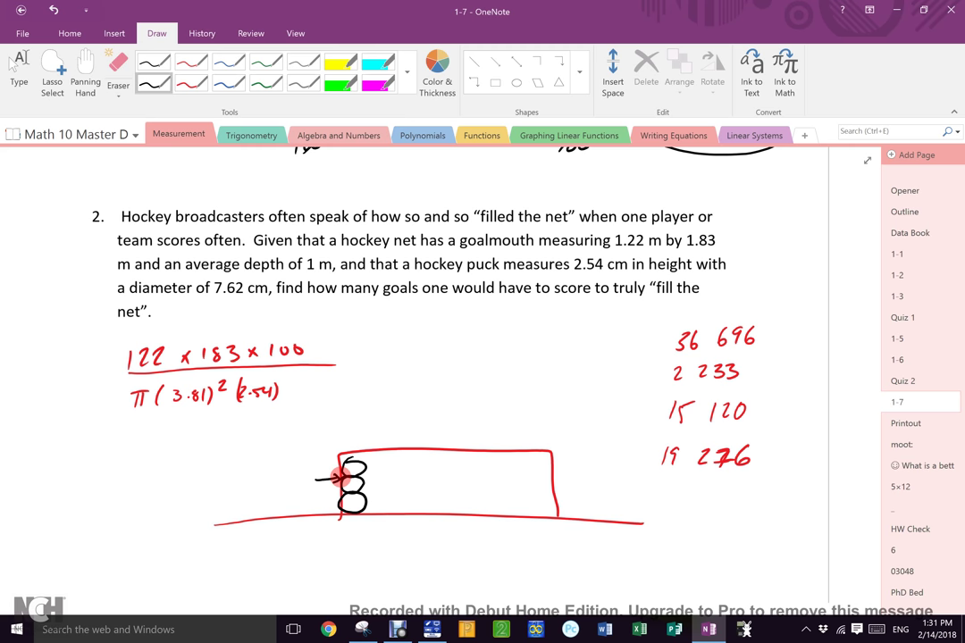
left_click(191, 83)
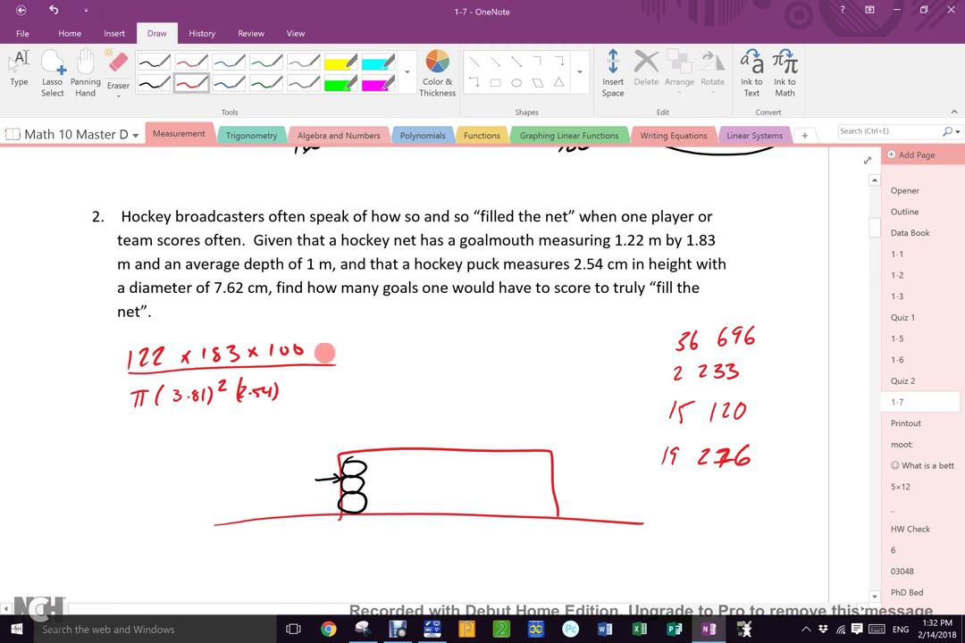
left_click_drag(319, 470, 357, 472)
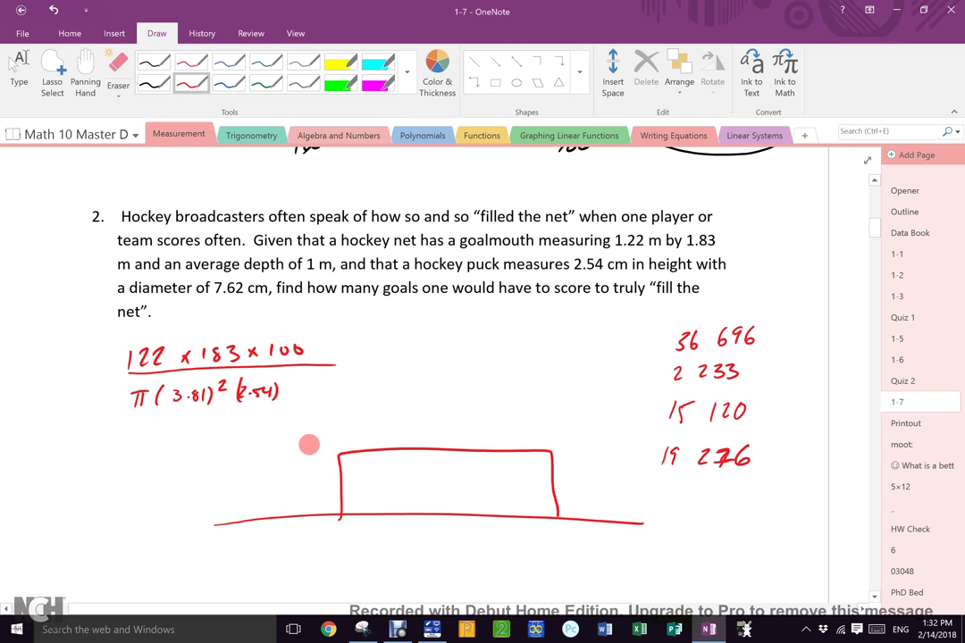
Label the net sketch with depth 100cm on the left and width 183 on top.
left_click_drag(269, 472, 268, 487)
left_click_drag(279, 473, 317, 483)
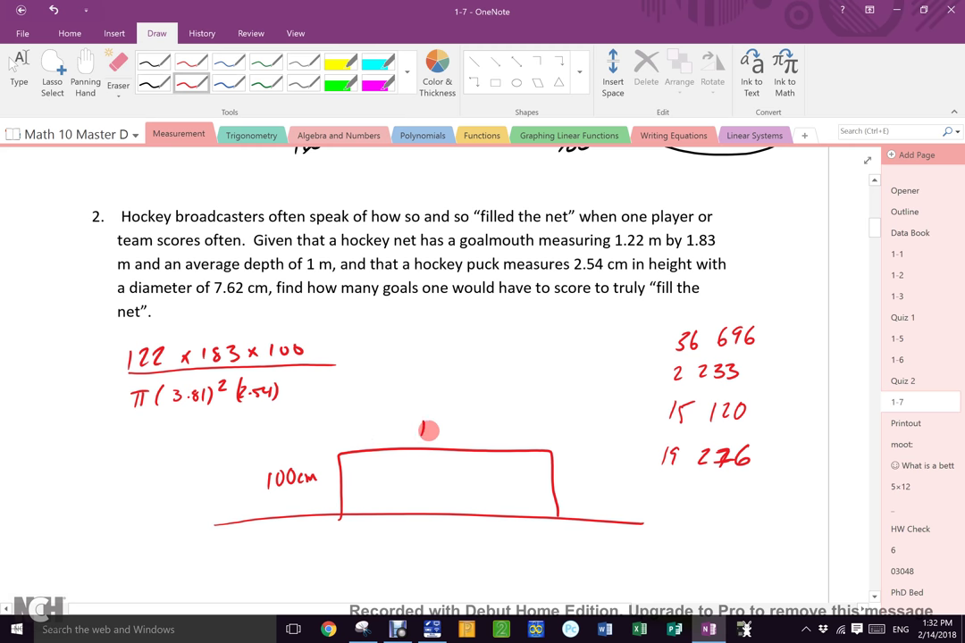
left_click_drag(425, 420, 422, 437)
mouse_move(442, 421)
left_mouse_down()
mouse_move(453, 420)
mouse_move(448, 435)
left_mouse_up()
Sketch black pucks stacked in the net and write 100 ÷ 7.62 beside it.
left_click(153, 83)
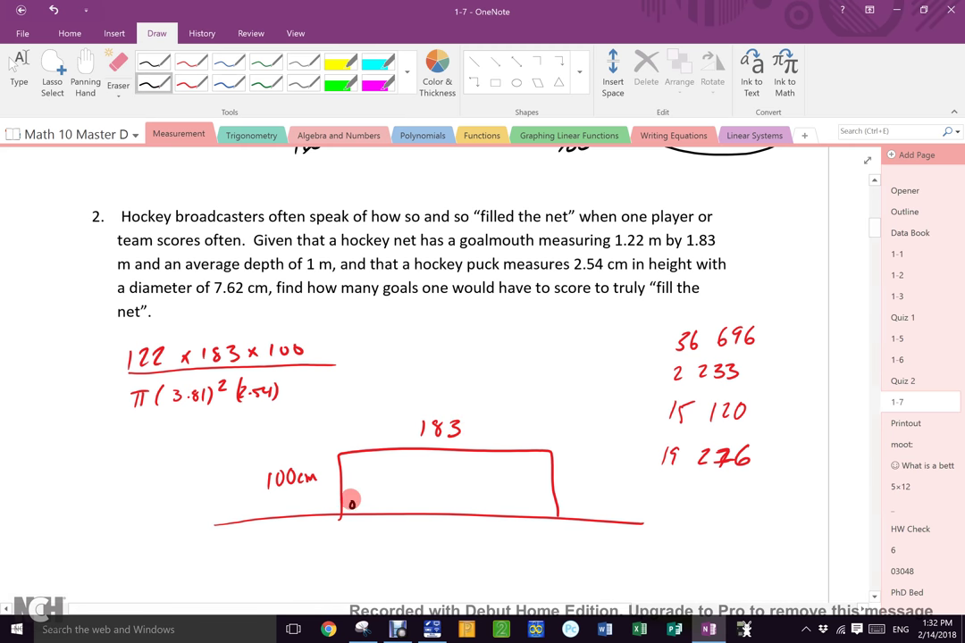
mouse_move(351, 490)
left_mouse_down()
mouse_move(351, 462)
mouse_move(400, 459)
left_mouse_up()
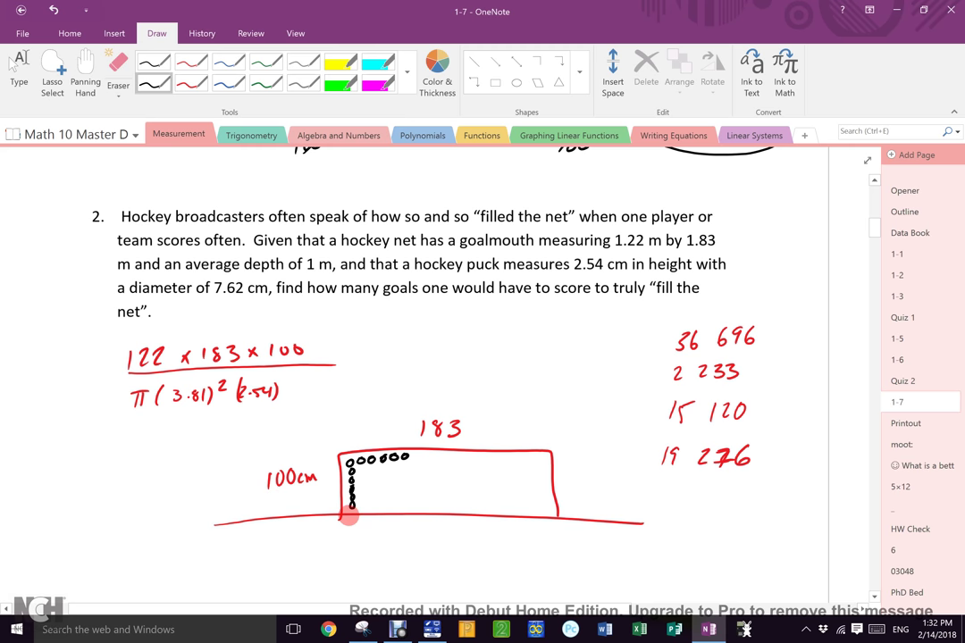
mouse_move(267, 488)
left_mouse_down()
mouse_move(315, 485)
mouse_move(277, 510)
mouse_move(304, 509)
mouse_move(256, 481)
left_mouse_up()
left_click(284, 509)
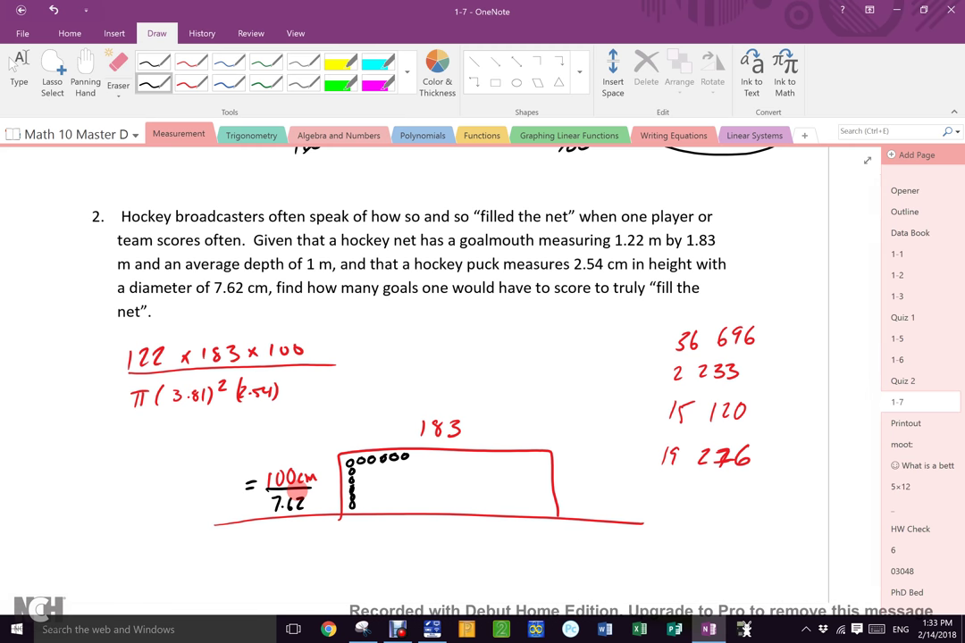
left_click_drag(189, 480, 190, 499)
left_click_drag(197, 481, 197, 499)
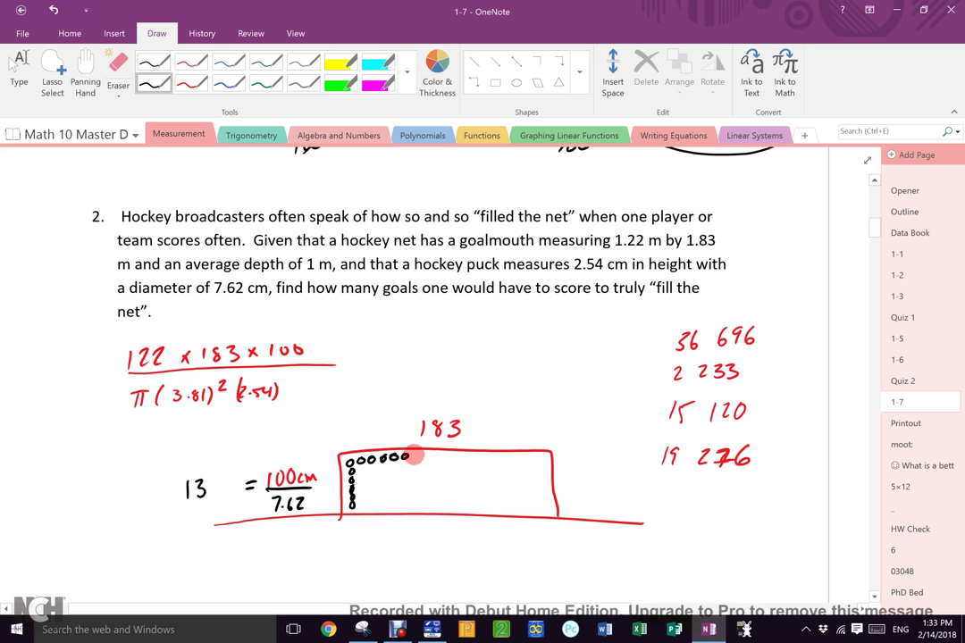
left_click_drag(417, 453, 431, 457)
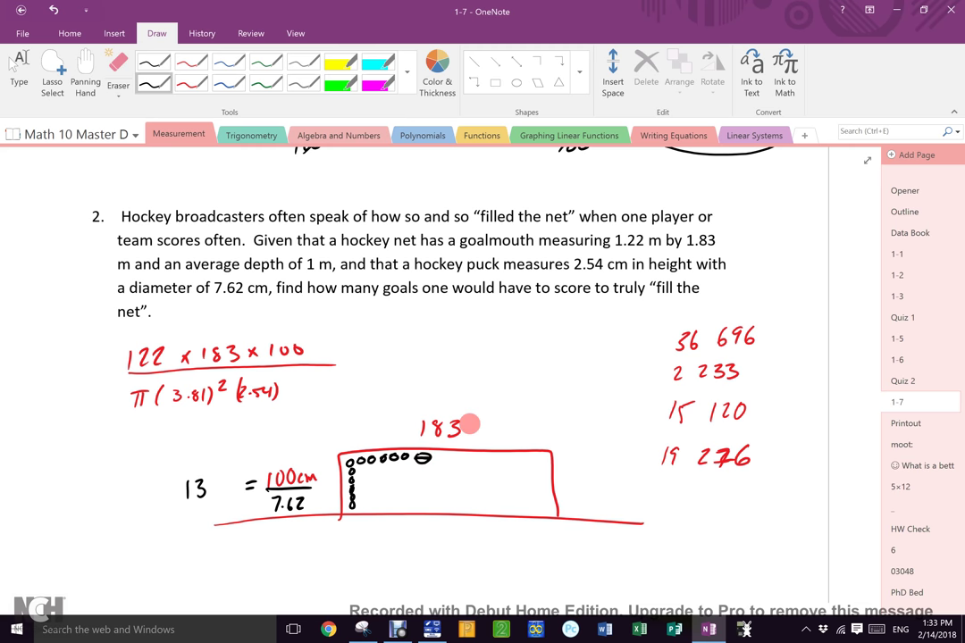
Write 183/7.62 = 24 and put 312 inside the net rectangle.
mouse_move(487, 411)
left_mouse_down()
mouse_move(465, 439)
mouse_move(514, 437)
mouse_move(528, 426)
left_mouse_up()
left_click_drag(515, 434, 543, 436)
left_click_drag(549, 423, 558, 437)
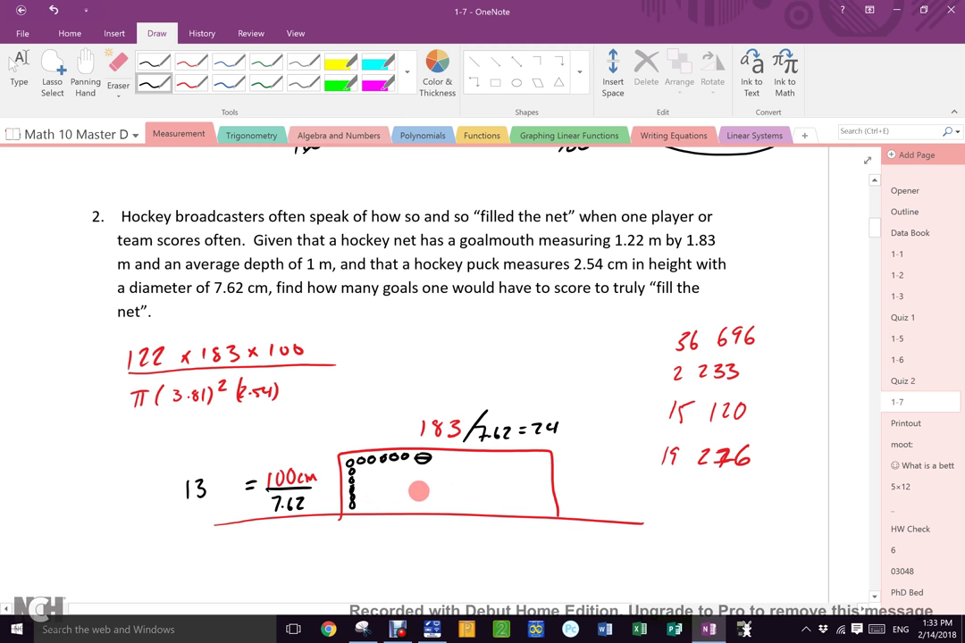
mouse_move(411, 483)
left_mouse_down()
mouse_move(411, 497)
mouse_move(427, 497)
left_mouse_up()
left_click_drag(433, 485, 444, 497)
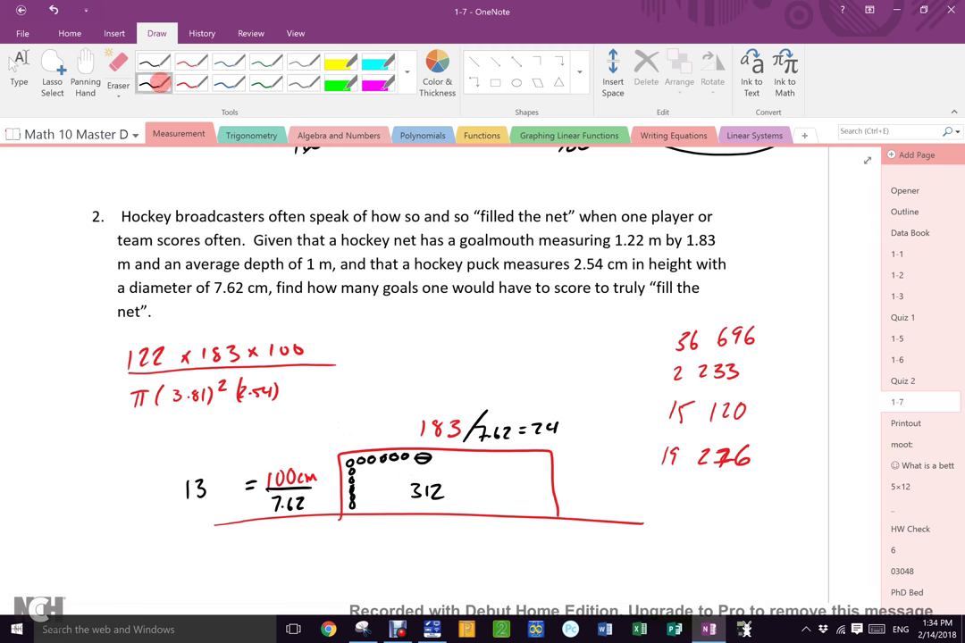
Write 122/2.54 = 48 below 19 276 in the side column.
left_click(228, 81)
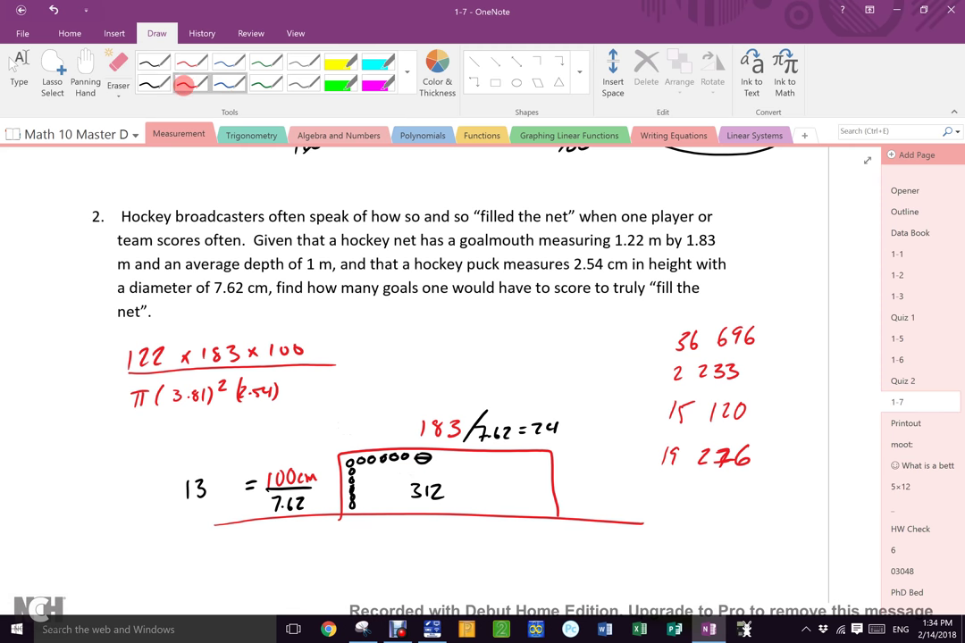
left_click(191, 81)
mouse_move(667, 498)
left_mouse_down()
mouse_move(669, 512)
mouse_move(688, 514)
left_mouse_up()
left_click_drag(689, 501, 711, 516)
left_click(153, 81)
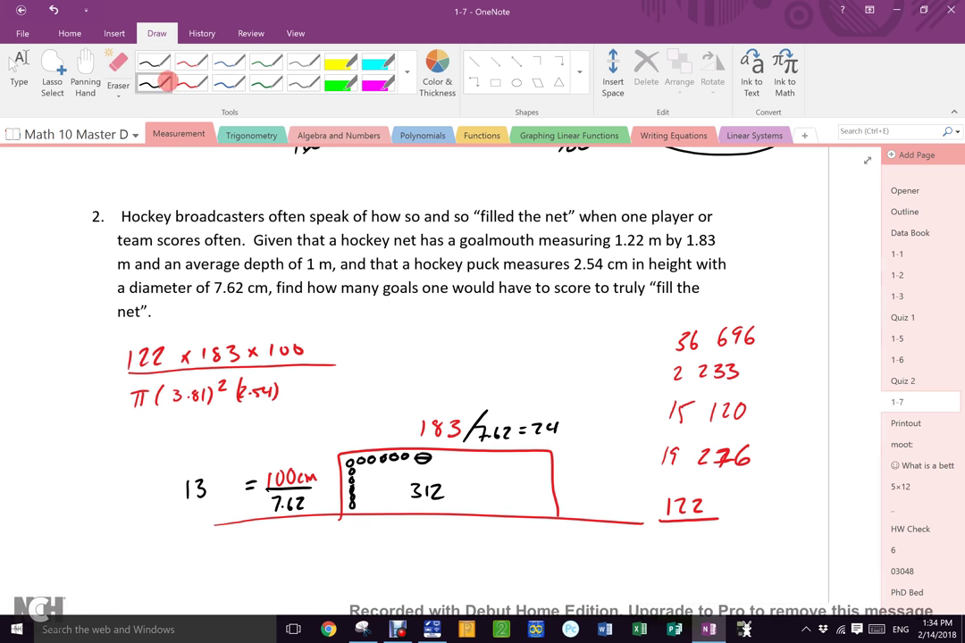
mouse_move(670, 533)
left_mouse_down()
mouse_move(716, 537)
mouse_move(738, 514)
left_mouse_up()
left_click_drag(728, 520, 738, 519)
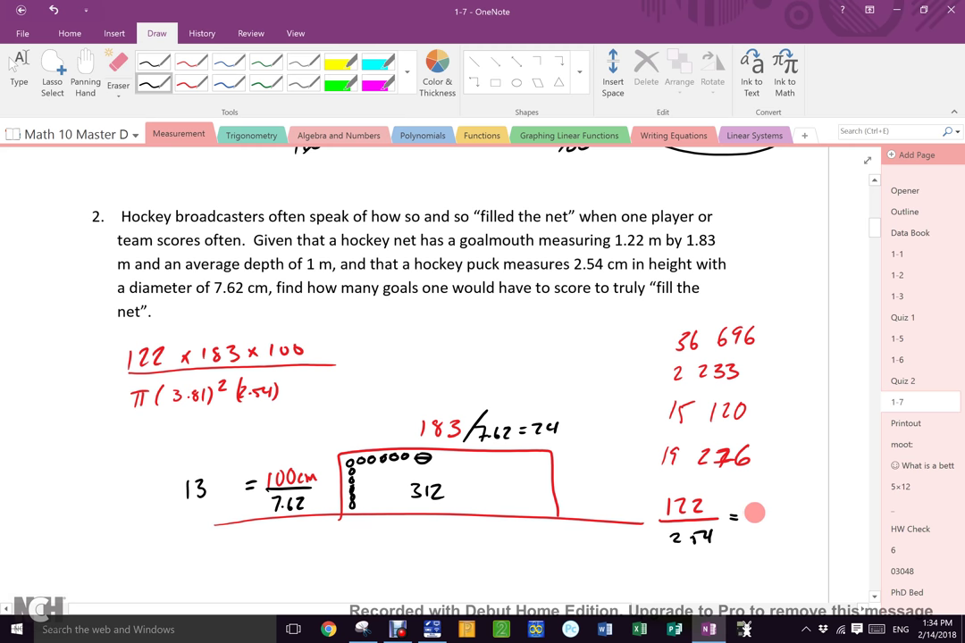
left_click_drag(755, 514, 762, 525)
mouse_move(773, 511)
left_mouse_down()
mouse_move(768, 518)
mouse_move(773, 511)
left_mouse_up()
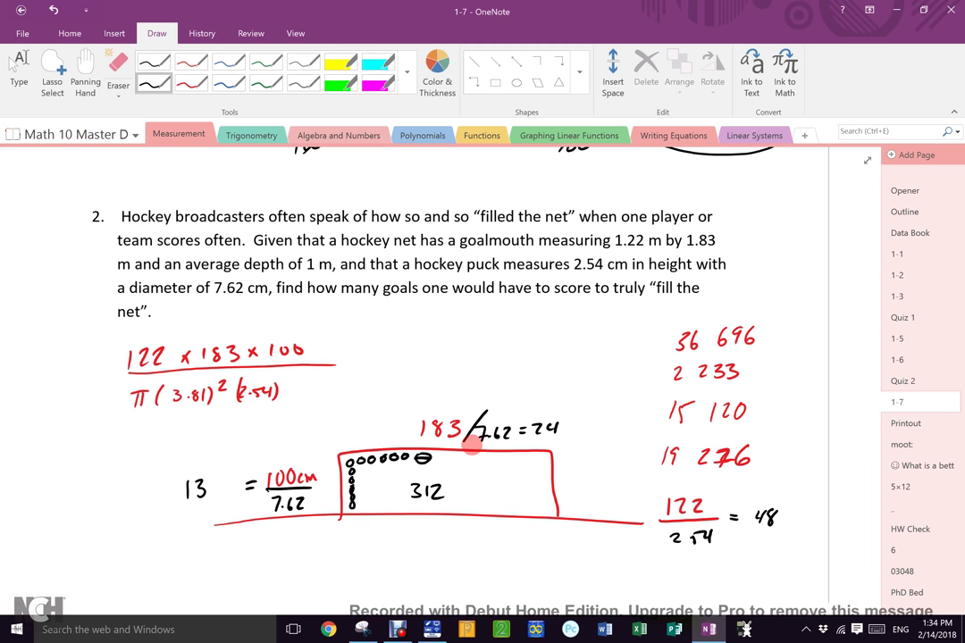
Write the total 14 976 near the question and circle it.
left_click_drag(498, 319, 498, 341)
left_click_drag(510, 319, 519, 332)
mouse_move(514, 319)
left_mouse_down()
mouse_move(514, 342)
mouse_move(563, 333)
left_mouse_up()
mouse_move(531, 292)
left_mouse_down()
mouse_move(471, 323)
mouse_move(502, 297)
left_mouse_up()
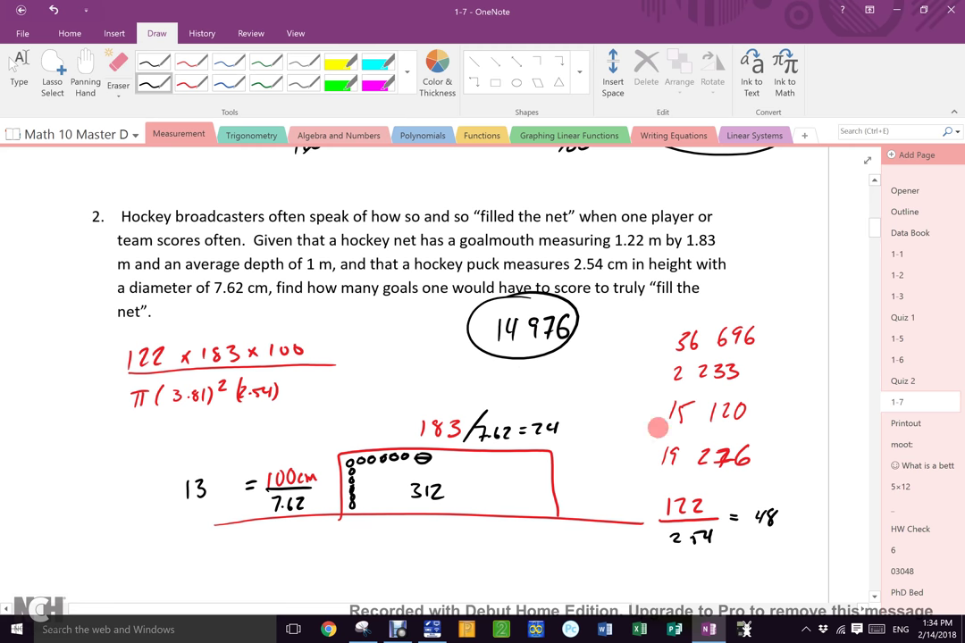
Circle and underline 15 120 in the side column and draw an arrow pointing at it.
mouse_move(658, 416)
left_mouse_down()
mouse_move(721, 413)
mouse_move(755, 426)
left_mouse_up()
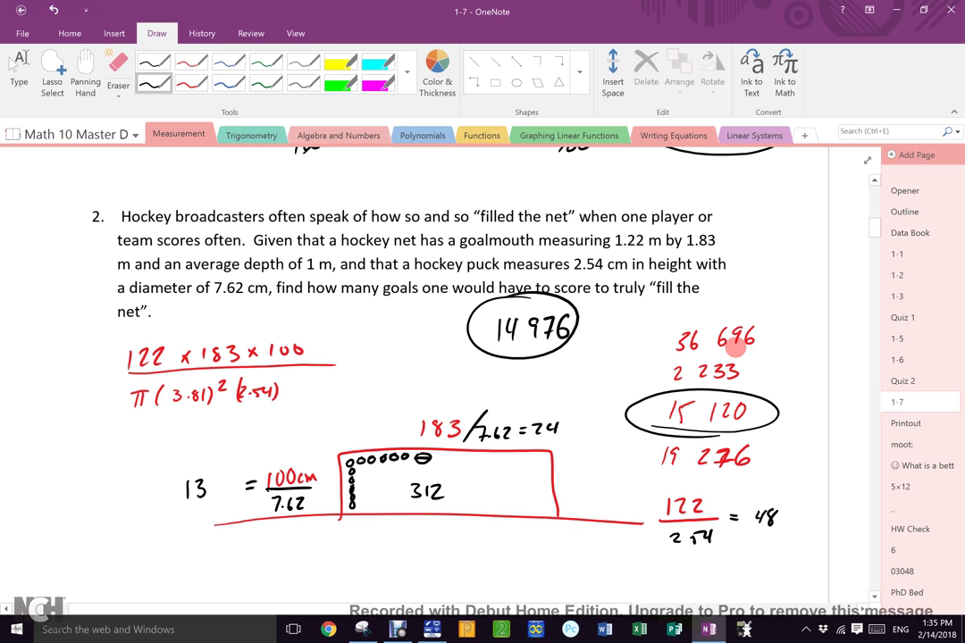
left_click_drag(802, 410, 778, 412)
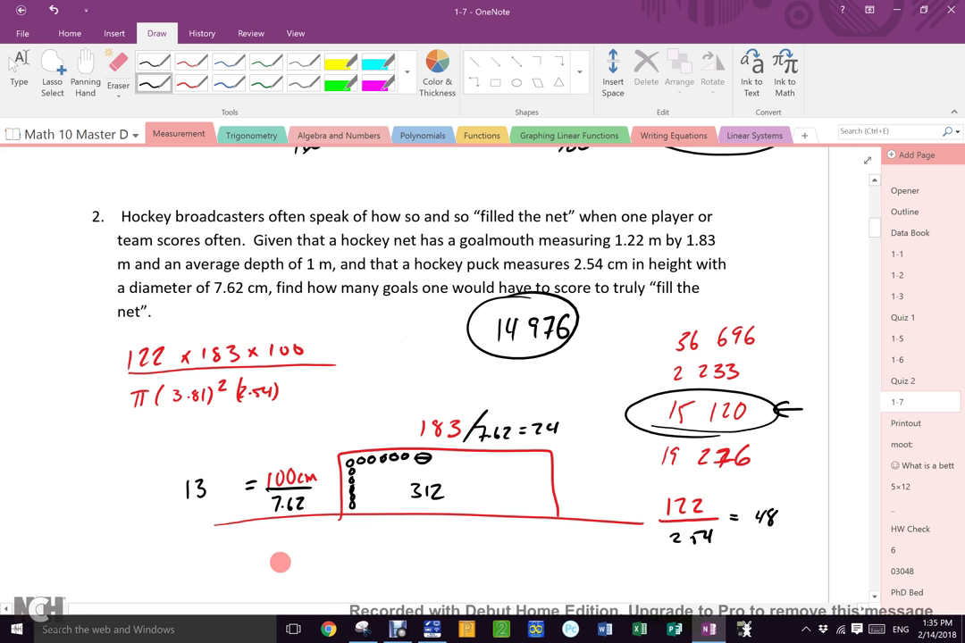
Sketch a small puck box labelled 7.62, 2.54 and 7.62 below the net, then scroll to question 3.
mouse_move(279, 551)
left_mouse_down()
mouse_move(314, 571)
mouse_move(322, 551)
mouse_move(281, 549)
mouse_move(341, 530)
mouse_move(324, 564)
left_mouse_up()
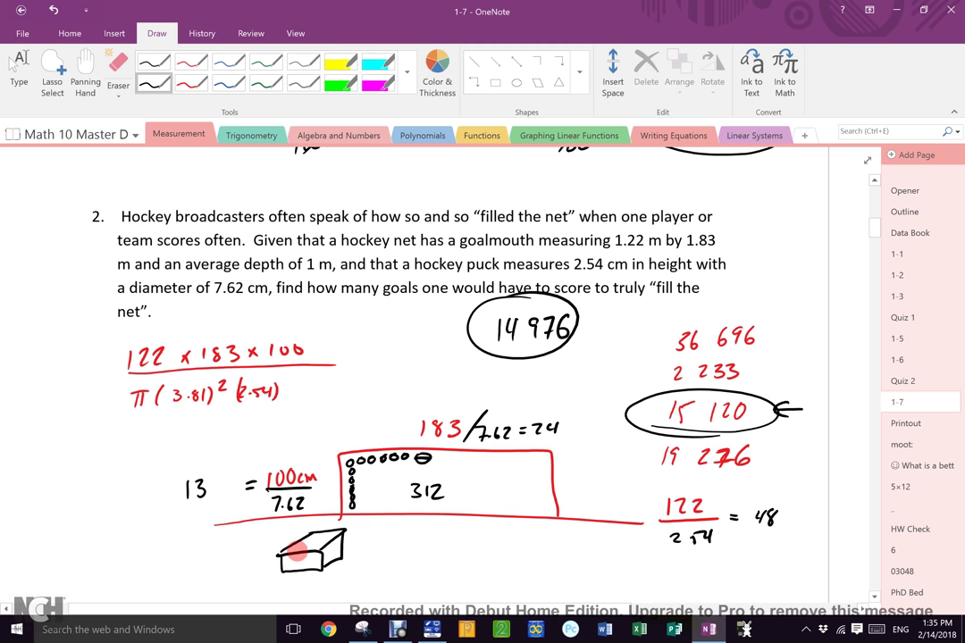
mouse_move(318, 518)
left_mouse_down()
mouse_move(319, 527)
mouse_move(342, 526)
mouse_move(345, 547)
mouse_move(374, 541)
left_mouse_up()
left_click(325, 526)
left_click(354, 543)
left_click_drag(329, 565, 359, 571)
left_click(340, 571)
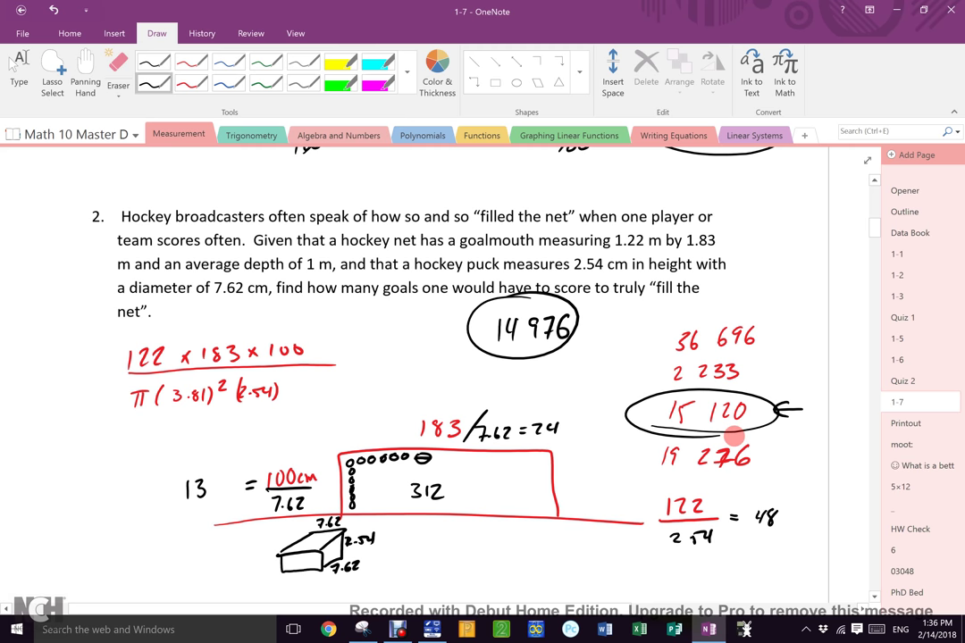
mouse_move(874, 228)
left_mouse_down()
mouse_move(871, 259)
mouse_move(874, 248)
left_mouse_up()
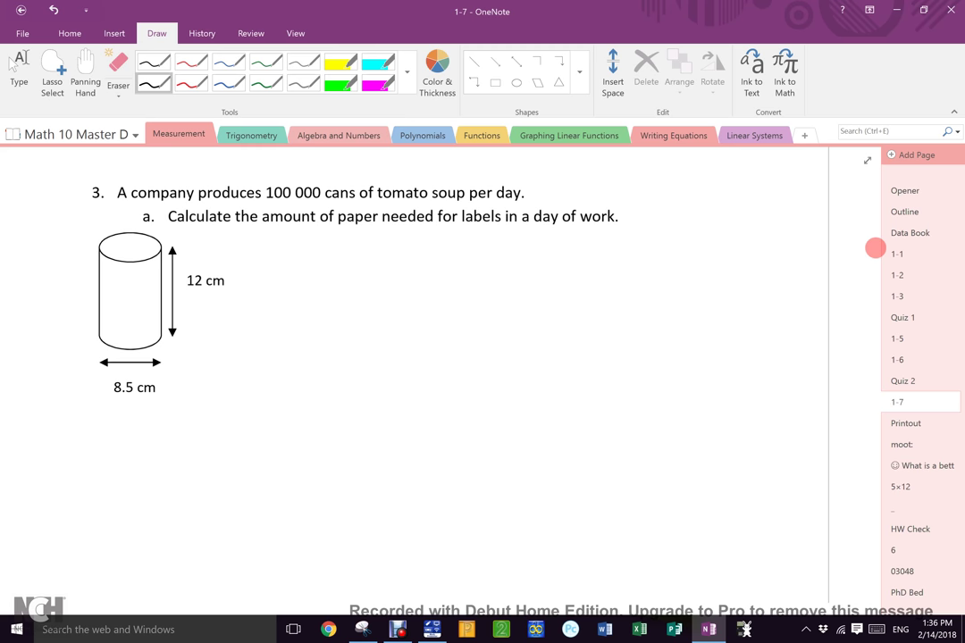
In red ink, handwrite the cylinder surface-area formula SA = 2πr² + 2πrh next to the can.
left_click(192, 83)
mouse_move(284, 251)
left_mouse_down()
mouse_move(274, 264)
mouse_move(319, 254)
left_mouse_up()
left_click_drag(310, 260, 378, 255)
left_click_drag(367, 255, 376, 263)
left_click_drag(386, 256, 420, 254)
left_click_drag(416, 250, 415, 260)
mouse_move(431, 246)
left_mouse_down()
mouse_move(444, 258)
mouse_move(461, 251)
mouse_move(450, 260)
left_mouse_up()
left_click_drag(456, 253, 458, 259)
left_click_drag(463, 254, 493, 259)
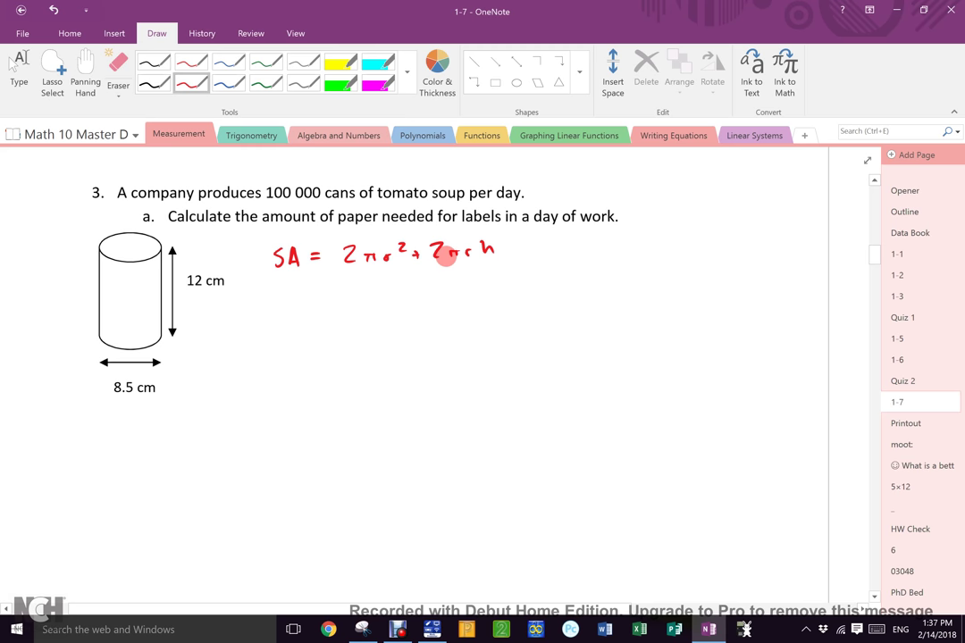
Cross out the 2πr² term and write 2π(4.25)(12) = 102π in black below the formula.
mouse_move(413, 234)
left_mouse_down()
mouse_move(353, 265)
mouse_move(403, 278)
left_mouse_up()
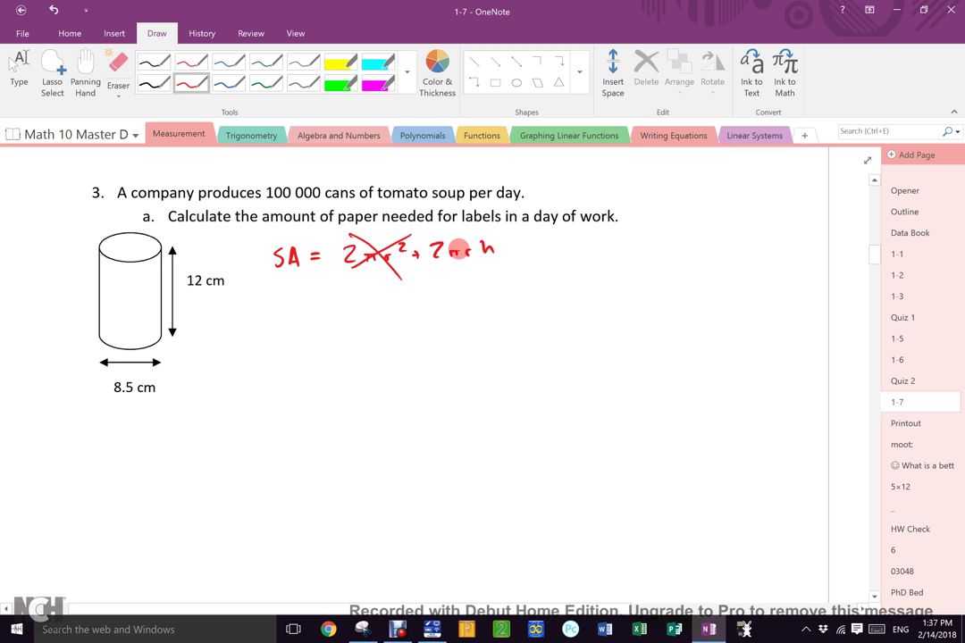
left_click(154, 83)
mouse_move(363, 325)
left_mouse_down()
mouse_move(380, 339)
mouse_move(401, 330)
left_mouse_up()
left_click_drag(393, 332, 392, 340)
mouse_move(398, 331)
left_mouse_down()
mouse_move(413, 342)
mouse_move(454, 337)
left_mouse_up()
left_click(441, 337)
mouse_move(463, 327)
left_mouse_down()
mouse_move(479, 338)
mouse_move(502, 326)
mouse_move(500, 337)
left_mouse_up()
mouse_move(505, 325)
left_mouse_down()
mouse_move(524, 337)
mouse_move(543, 332)
left_mouse_up()
mouse_move(572, 324)
left_mouse_down()
mouse_move(572, 332)
mouse_move(591, 322)
left_mouse_up()
mouse_move(597, 324)
left_mouse_down()
mouse_move(611, 337)
mouse_move(633, 324)
left_mouse_up()
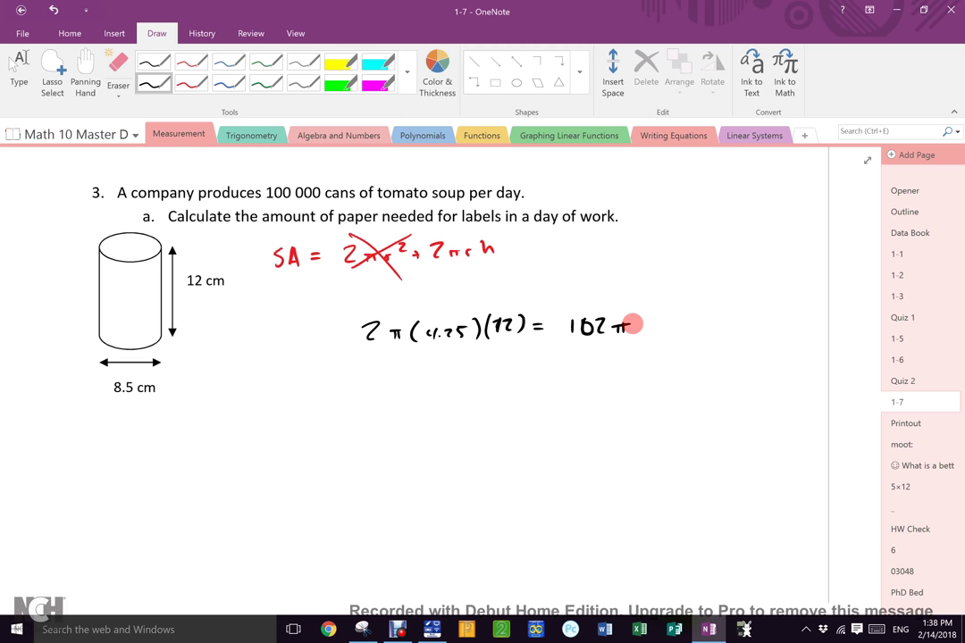
Multiply 102π by 100 000 and add a red arrow down to the note 'real world answer'.
left_click_drag(653, 319, 661, 327)
left_click_drag(661, 319, 652, 328)
mouse_move(673, 316)
left_mouse_down()
mouse_move(674, 328)
mouse_move(684, 319)
mouse_move(727, 319)
left_mouse_up()
left_click(189, 80)
mouse_move(587, 342)
left_mouse_down()
mouse_move(510, 373)
mouse_move(523, 371)
left_mouse_up()
mouse_move(435, 402)
left_mouse_down()
mouse_move(481, 414)
mouse_move(549, 398)
mouse_move(748, 399)
left_mouse_up()
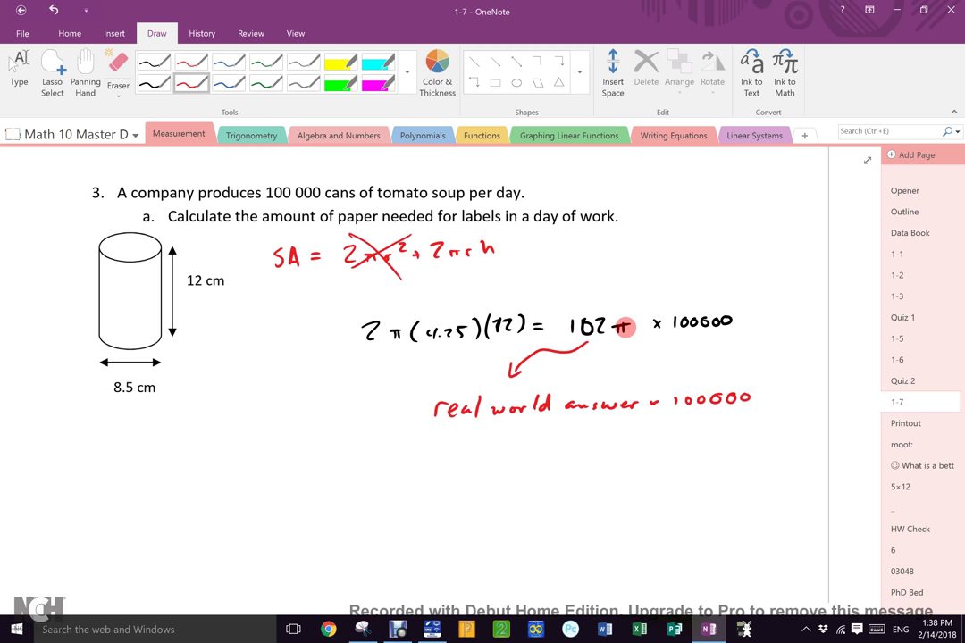
Write the real world answer, correcting the first attempt to 32 000 000.
mouse_move(431, 450)
left_mouse_down()
mouse_move(442, 467)
mouse_move(452, 454)
left_mouse_up()
left_click_drag(461, 454, 458, 453)
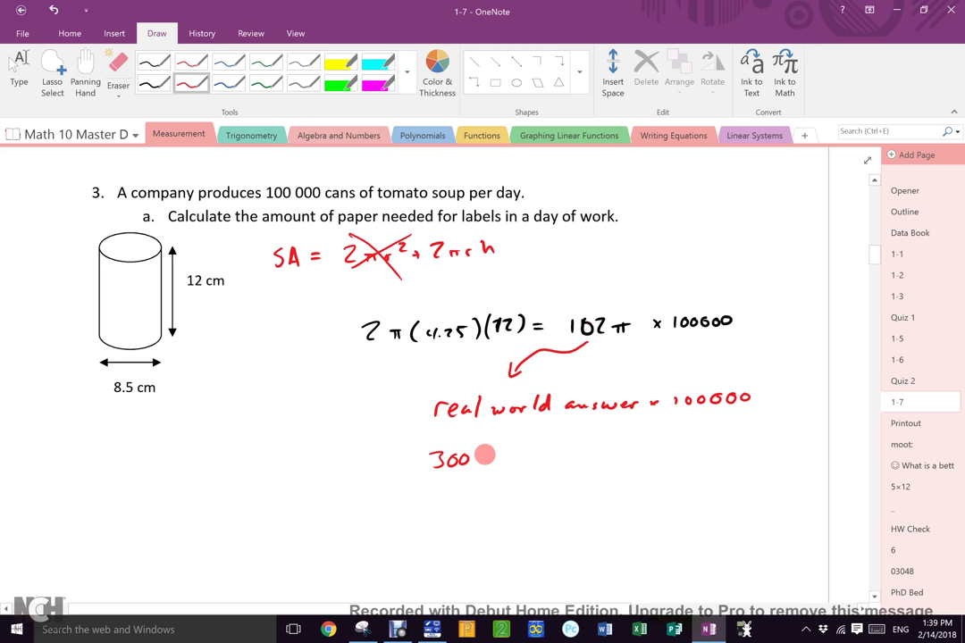
mouse_move(482, 450)
left_mouse_down()
mouse_move(543, 453)
mouse_move(462, 472)
left_mouse_up()
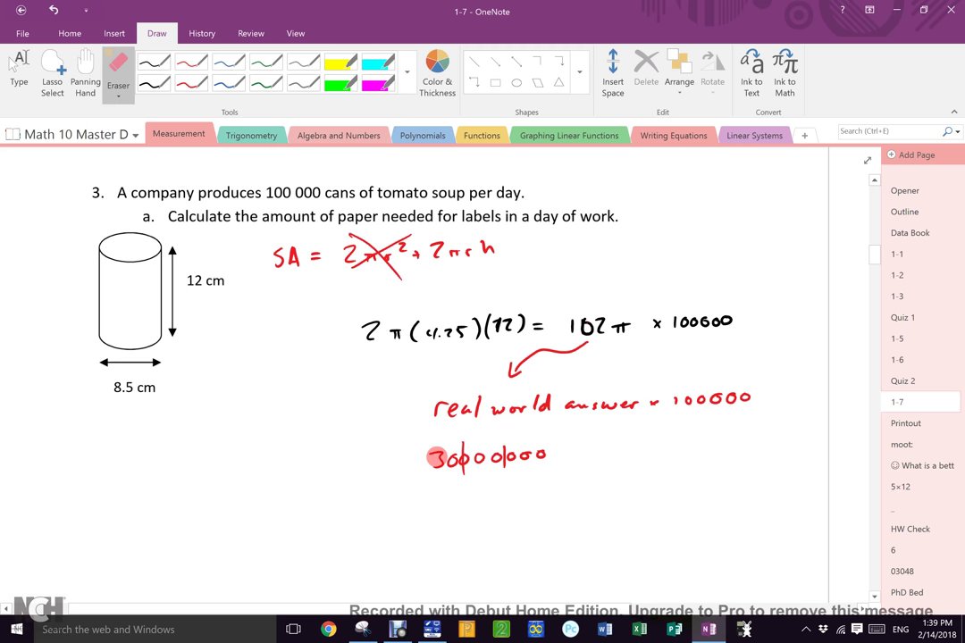
left_click_drag(435, 455, 472, 454)
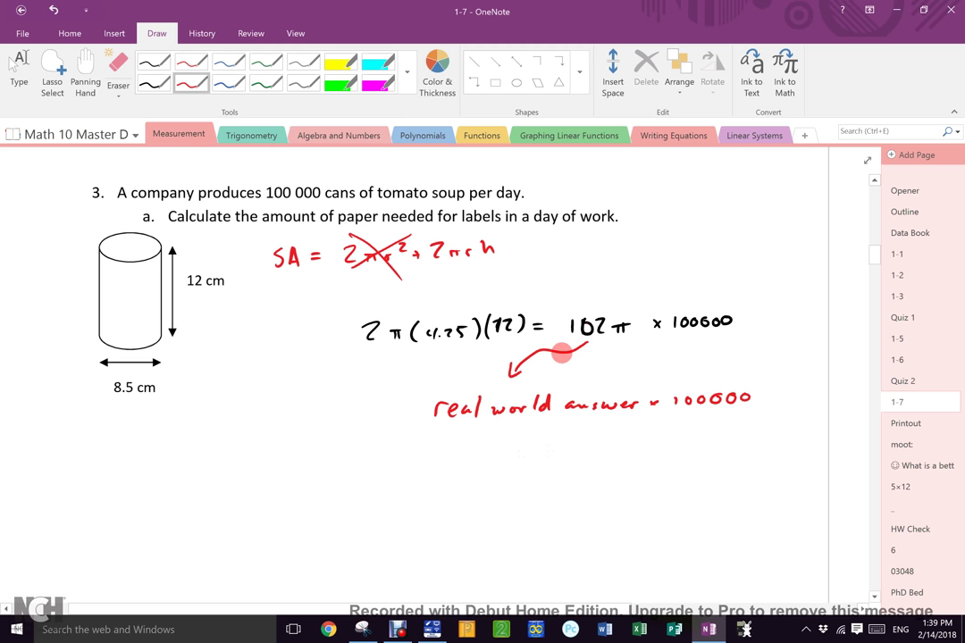
mouse_move(430, 456)
left_mouse_down()
mouse_move(430, 472)
mouse_move(486, 464)
left_mouse_up()
left_click_drag(502, 457, 572, 451)
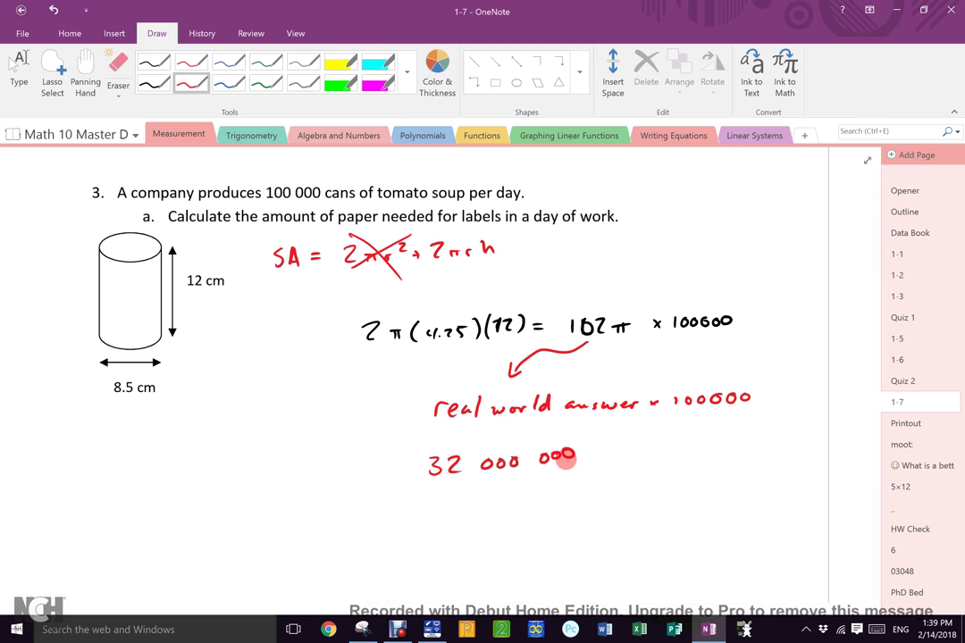
In black, underline 100 000, write 10 200 000 at top right, and circle 32 000 000.
left_click(153, 83)
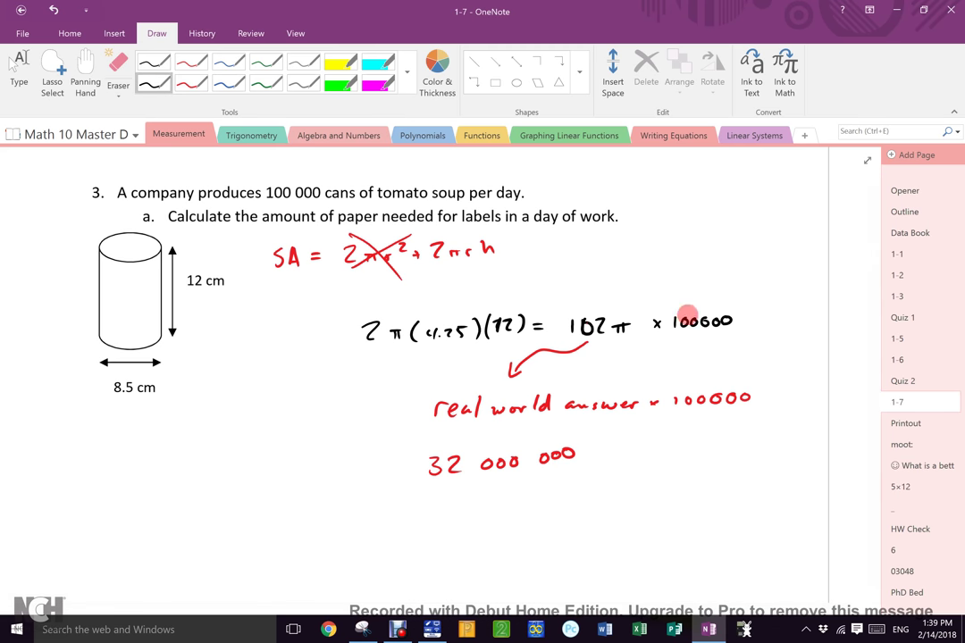
mouse_move(683, 333)
left_mouse_down()
mouse_move(734, 332)
mouse_move(696, 287)
mouse_move(611, 304)
mouse_move(608, 322)
left_mouse_up()
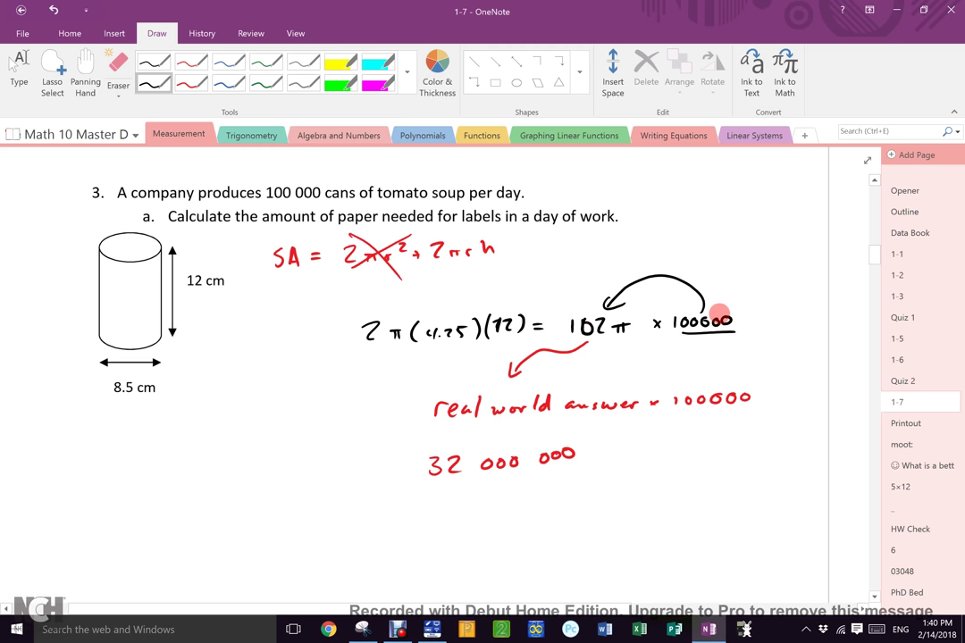
mouse_move(637, 224)
left_mouse_down()
mouse_move(638, 239)
mouse_move(650, 225)
mouse_move(671, 238)
mouse_move(688, 226)
mouse_move(727, 226)
left_mouse_up()
left_click_drag(741, 226, 742, 225)
left_click_drag(758, 224, 757, 226)
mouse_move(661, 218)
left_mouse_down()
mouse_move(659, 241)
mouse_move(714, 211)
left_mouse_up()
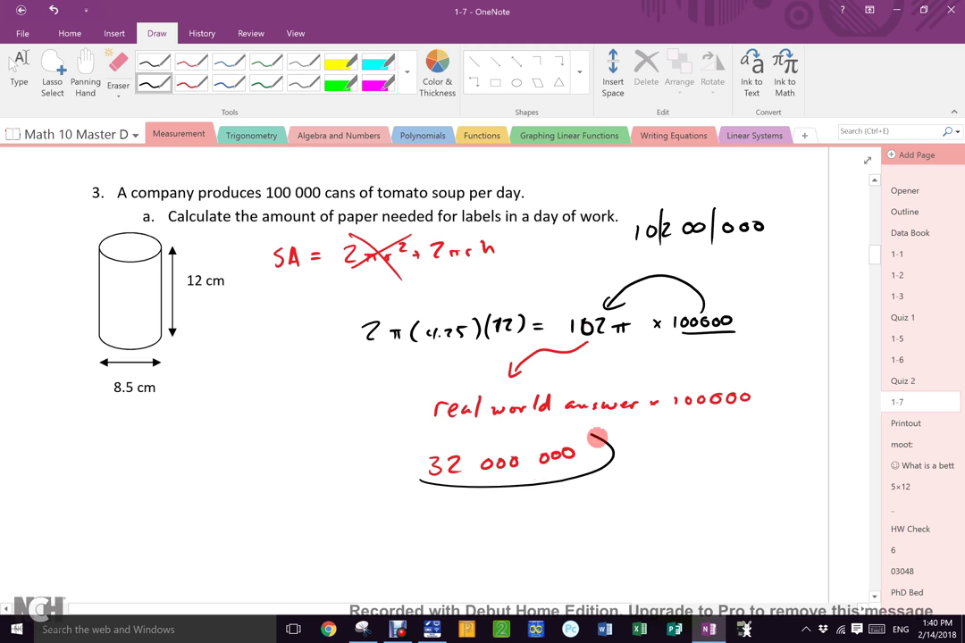
left_click_drag(598, 448, 523, 483)
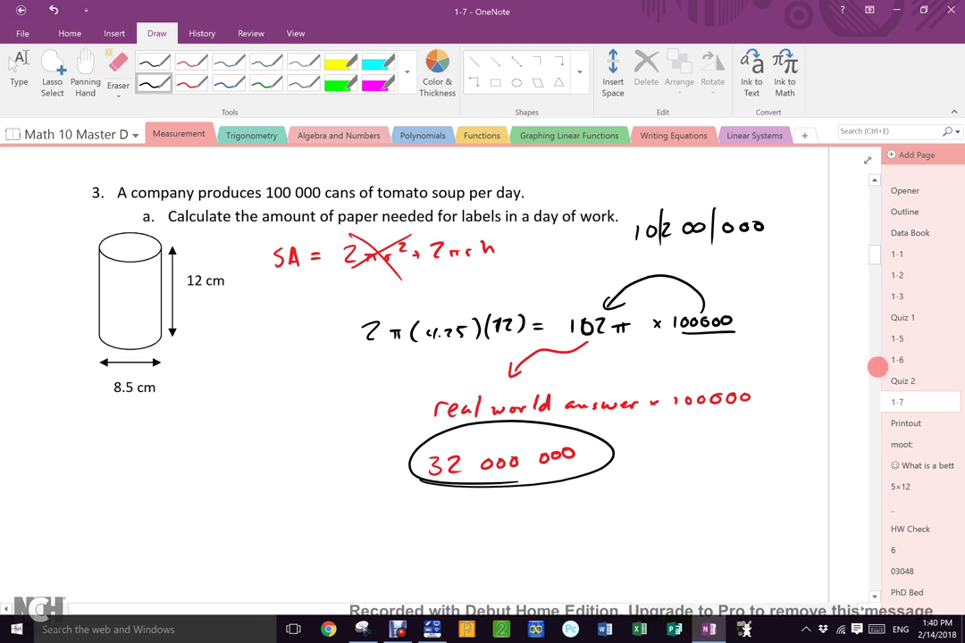
scroll(872, 266, "down", 3)
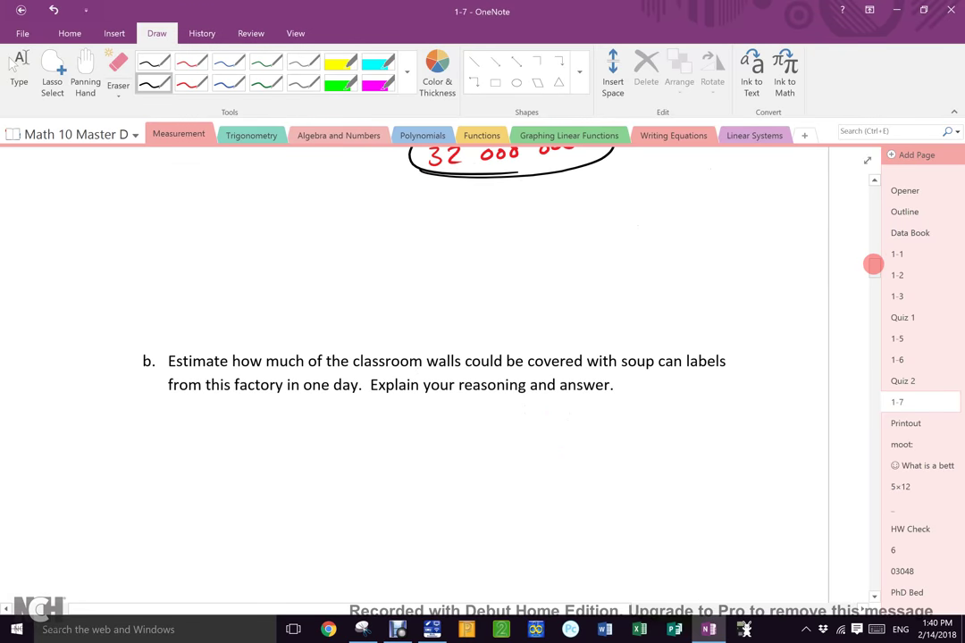
scroll(873, 264, "up", 2)
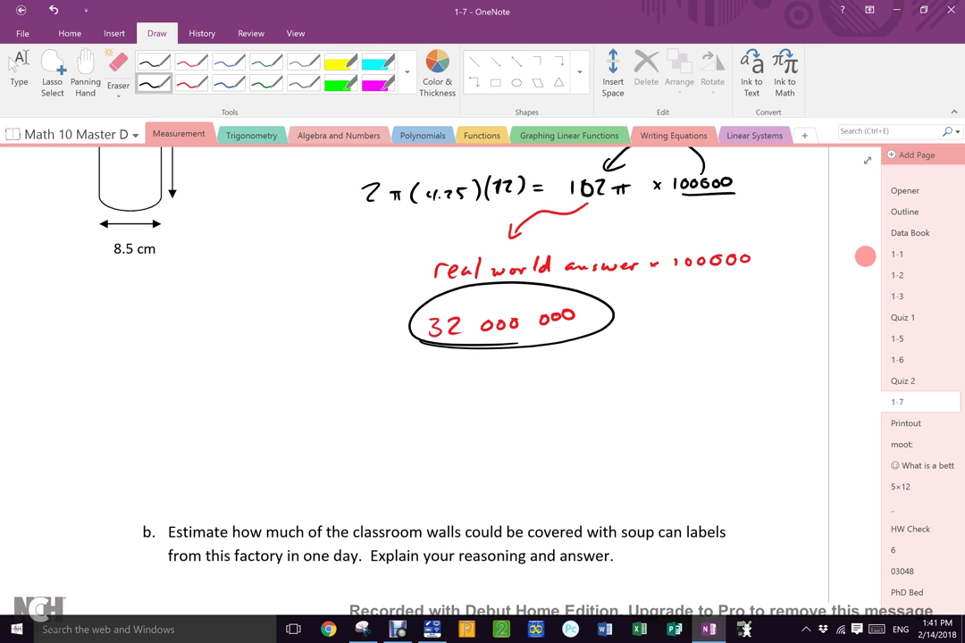
scroll(874, 181, "up", 5)
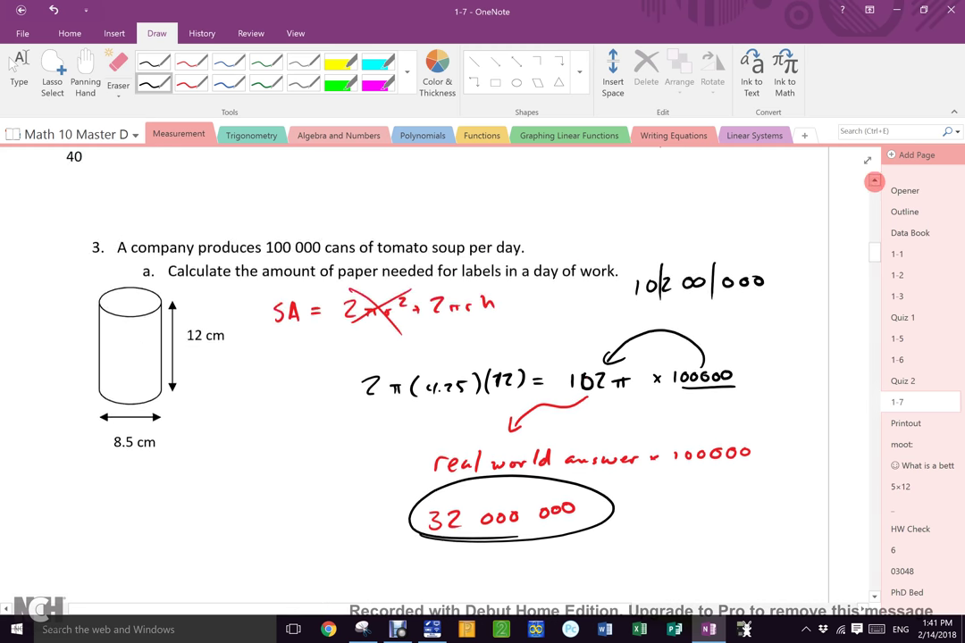
Handwrite 32 000 000 cm² below the circled answer in black ink.
left_click(873, 594)
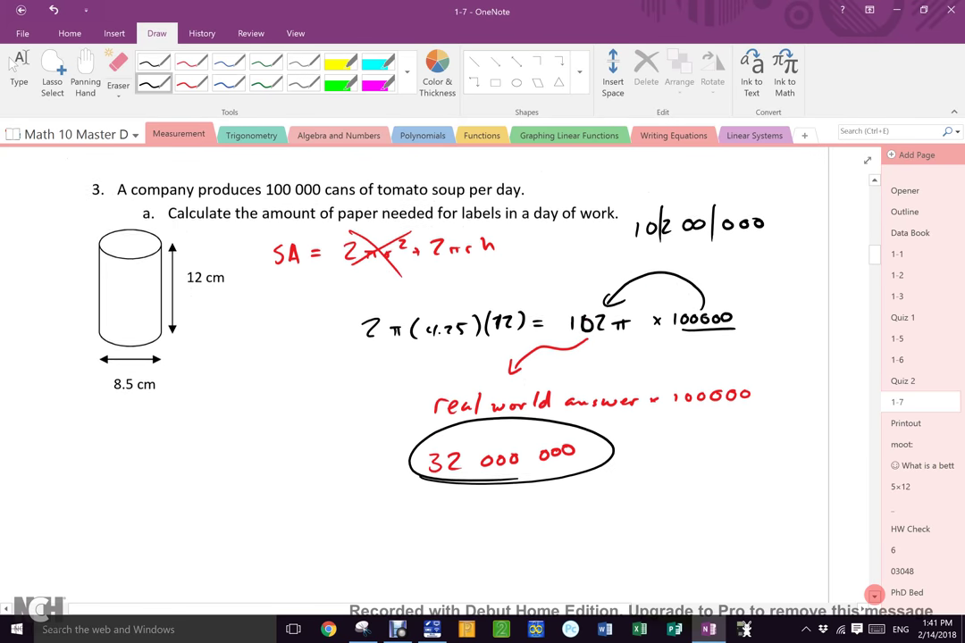
scroll(873, 594, "down", 3)
mouse_move(452, 338)
left_mouse_down()
mouse_move(453, 355)
mouse_move(544, 335)
left_mouse_up()
left_click_drag(562, 332, 604, 329)
mouse_move(618, 326)
left_mouse_down()
mouse_move(705, 325)
mouse_move(724, 307)
left_mouse_up()
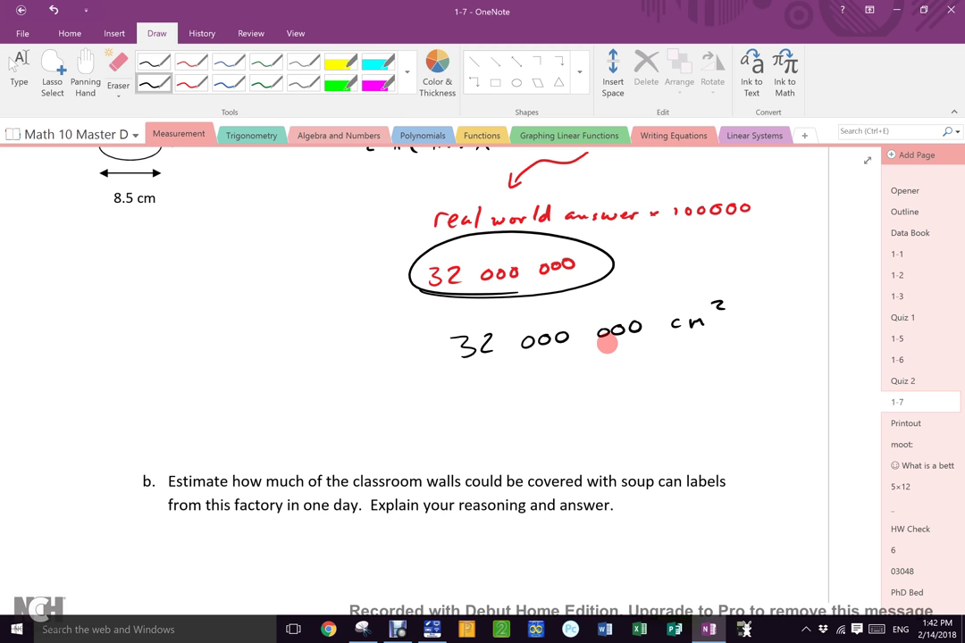
Strike out four zeros and write the converted answer 3 200 m² in a box underneath.
left_click_drag(608, 341, 660, 307)
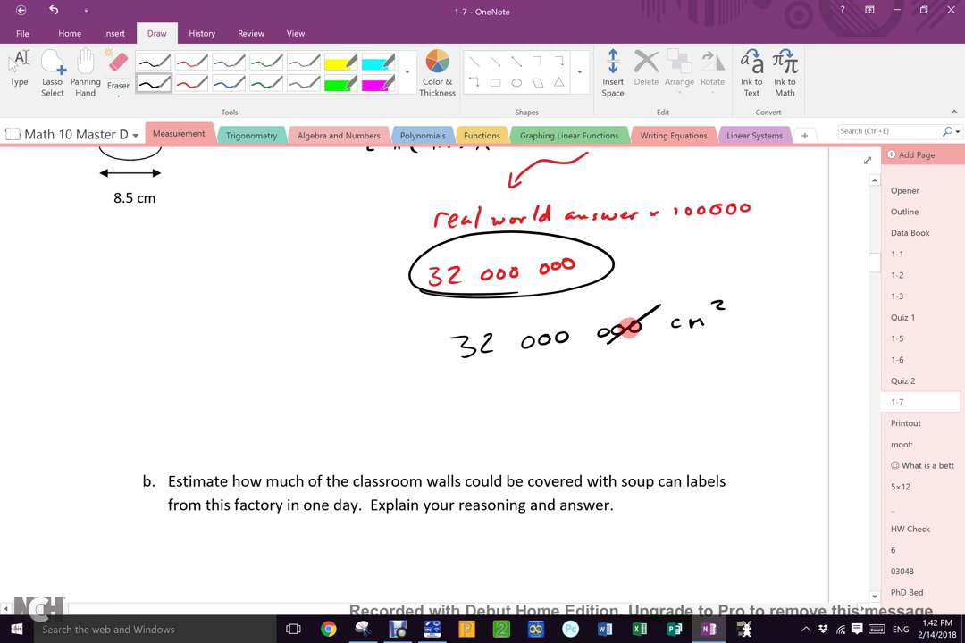
left_click_drag(556, 339, 636, 321)
mouse_move(473, 398)
left_mouse_down()
mouse_move(474, 412)
mouse_move(577, 406)
mouse_move(592, 393)
mouse_move(563, 425)
mouse_move(456, 380)
left_mouse_up()
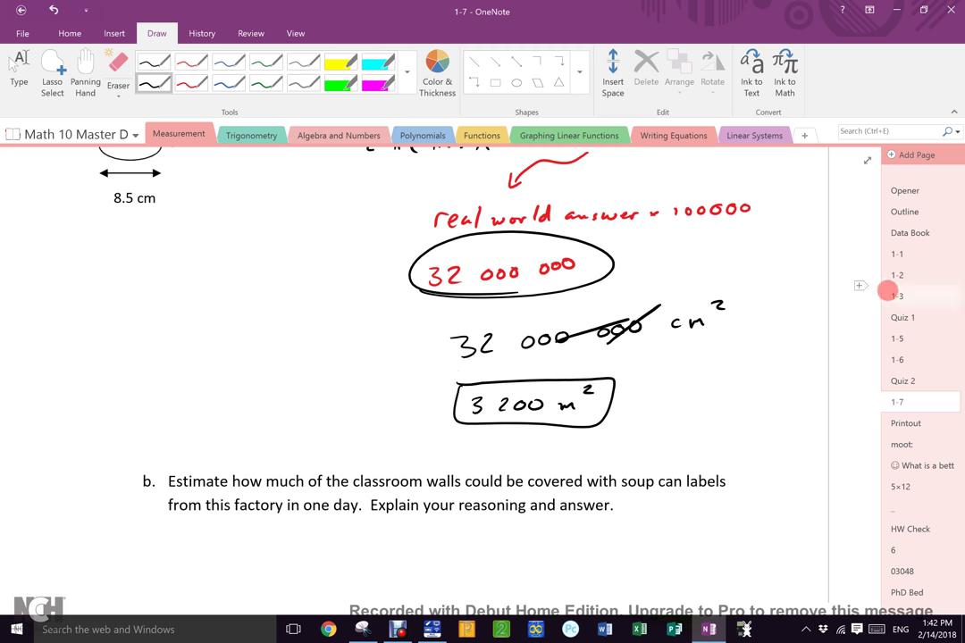
Scroll down until question 3b, about covering classroom walls with soup can labels, is in view.
scroll(872, 268, "down", 3)
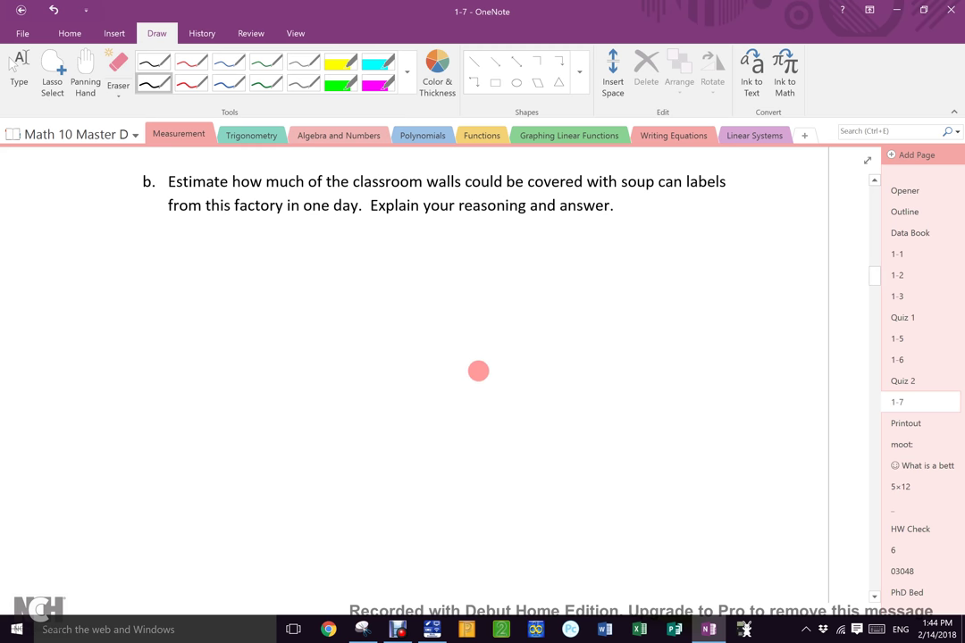
Sketch a wall rectangle under part b with base 8.5 and height 7.5.
left_click_drag(472, 377, 585, 366)
mouse_move(520, 393)
left_mouse_down()
mouse_move(537, 410)
mouse_move(564, 391)
left_mouse_up()
left_click(527, 409)
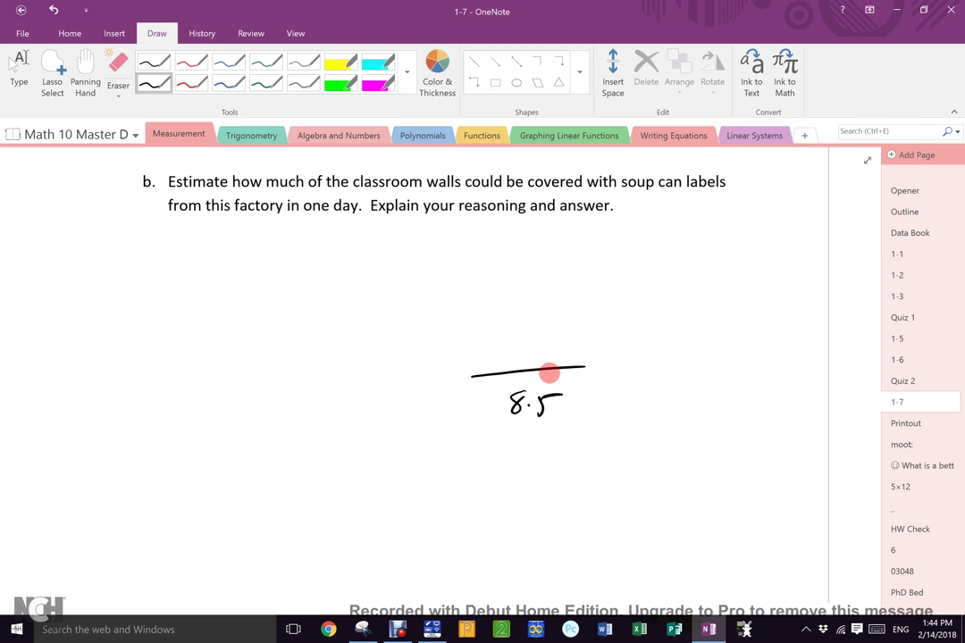
left_click_drag(576, 252, 583, 364)
mouse_move(593, 309)
left_mouse_down()
mouse_move(603, 322)
mouse_move(629, 319)
left_mouse_up()
left_click(615, 319)
left_click_drag(628, 303, 641, 299)
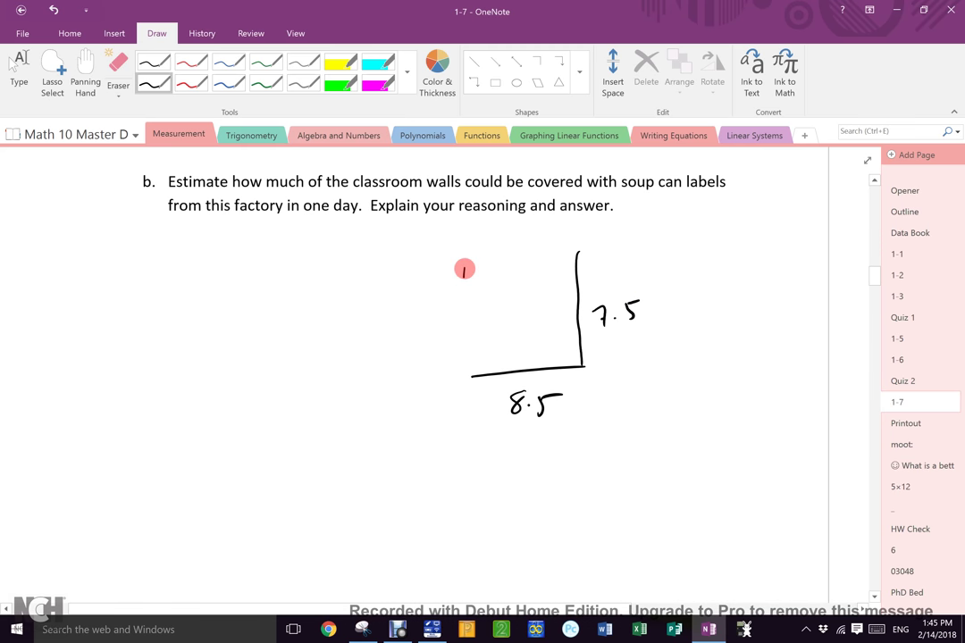
left_click_drag(464, 268, 471, 374)
left_click_drag(466, 263, 576, 258)
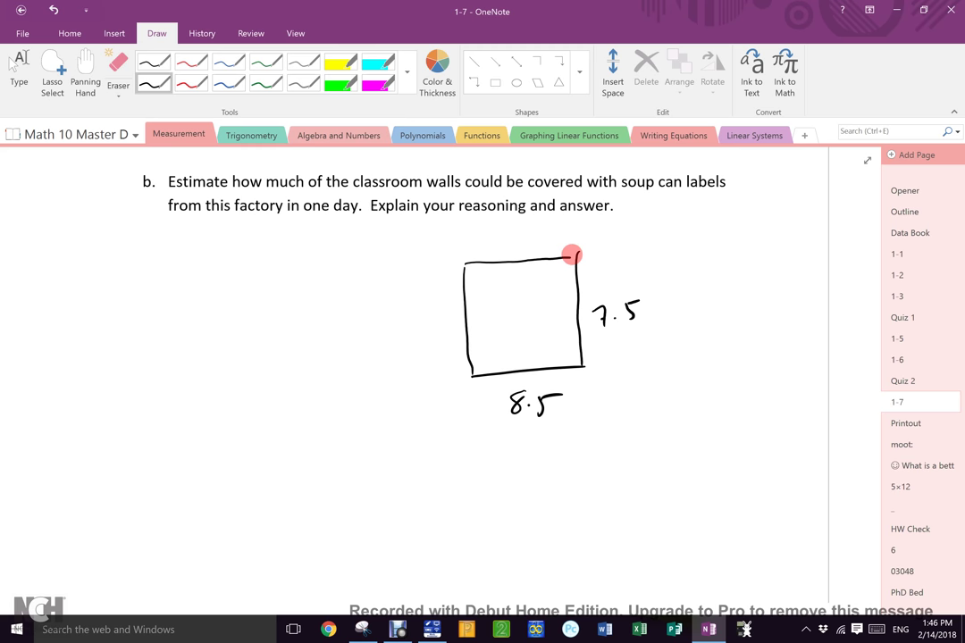
Handwrite 144 to the left of the rectangle.
mouse_move(92, 256)
left_mouse_down()
mouse_move(91, 277)
mouse_move(112, 265)
left_mouse_up()
left_click_drag(110, 256, 109, 273)
left_click_drag(122, 256, 121, 272)
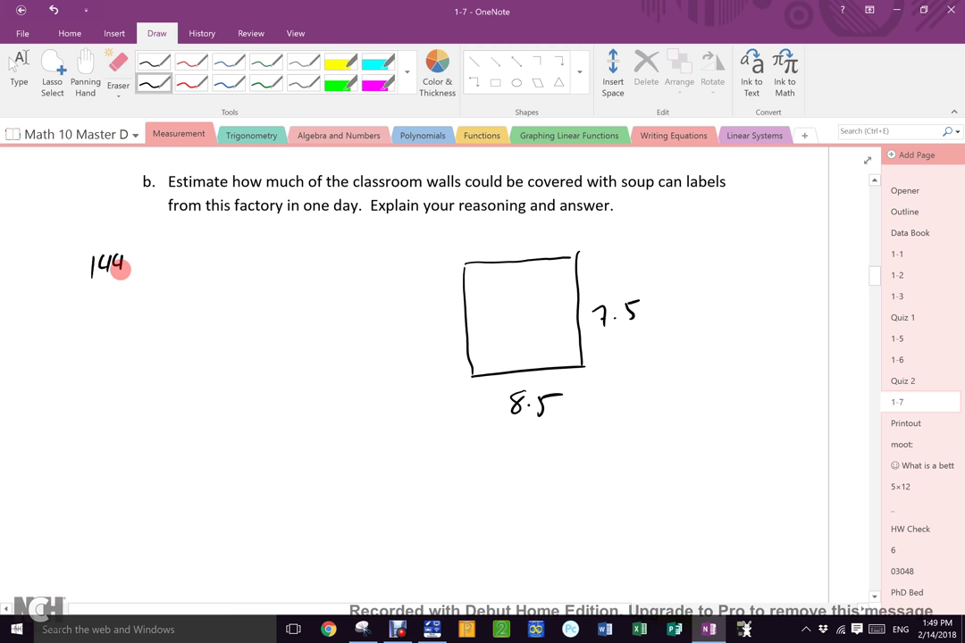
Write 12' × .3048 = 3.65 below the 144.
mouse_move(79, 329)
left_mouse_down()
mouse_move(78, 346)
mouse_move(112, 333)
left_mouse_up()
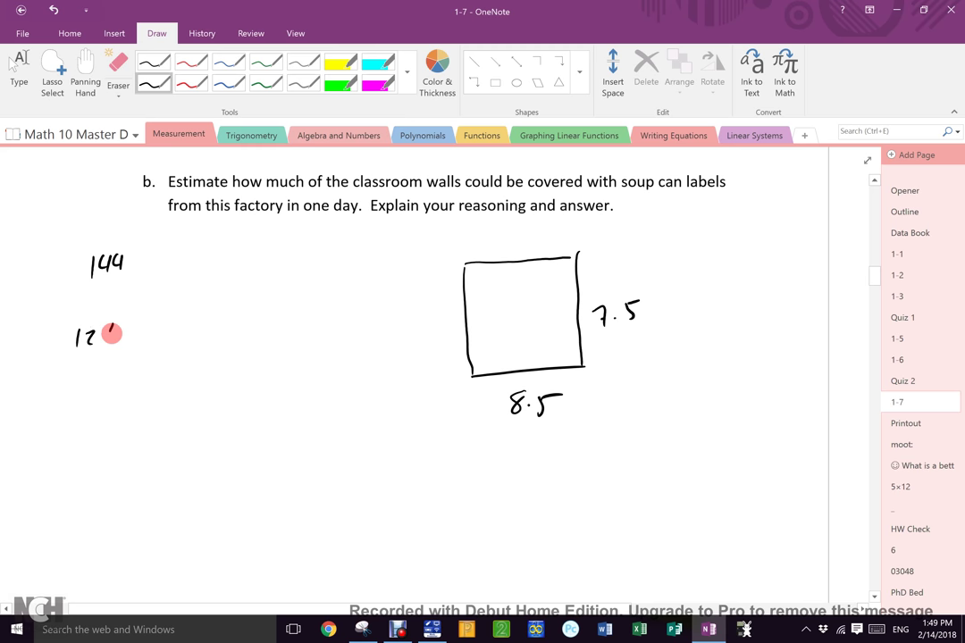
left_click_drag(121, 334, 121, 339)
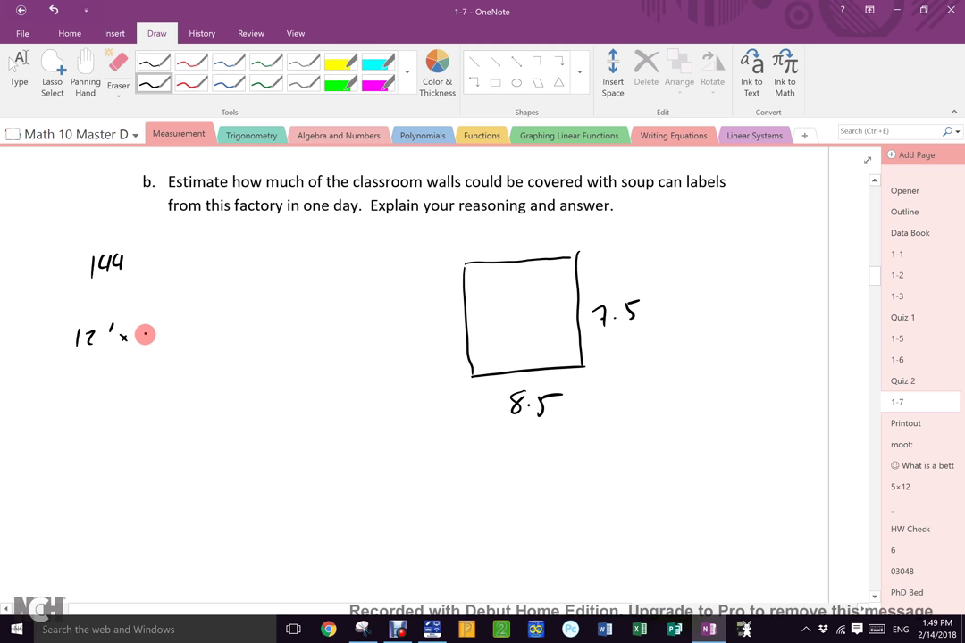
left_click_drag(146, 334, 206, 328)
left_click_drag(198, 333, 207, 332)
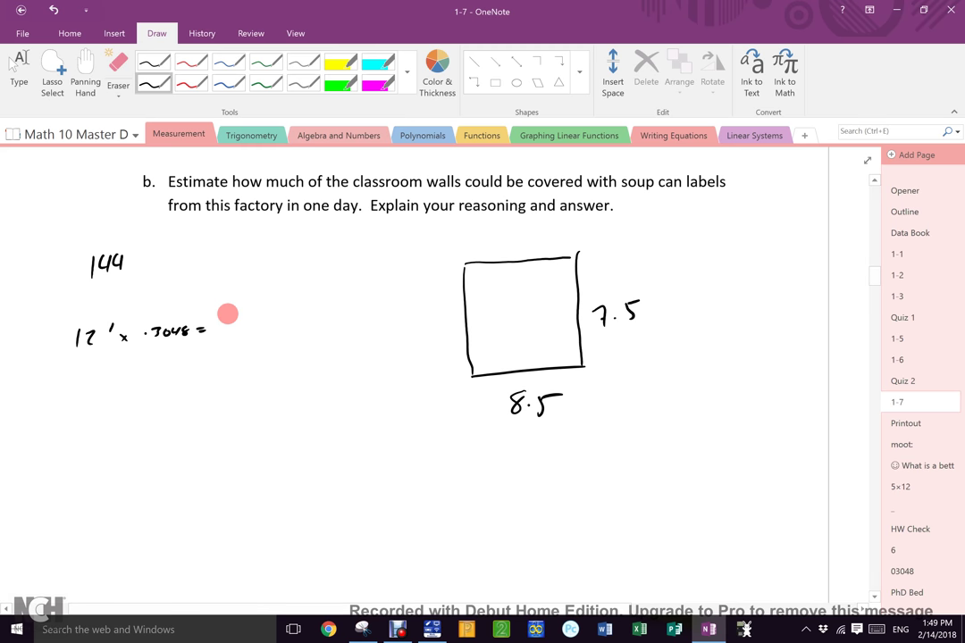
mouse_move(212, 325)
left_mouse_down()
mouse_move(245, 330)
mouse_move(258, 320)
left_mouse_up()
Sketch a second wall rectangle beside the first and label it 3.65.
left_click_drag(586, 256, 675, 245)
mouse_move(582, 355)
left_mouse_down()
mouse_move(685, 295)
mouse_move(685, 256)
left_mouse_up()
left_click_drag(624, 364, 661, 370)
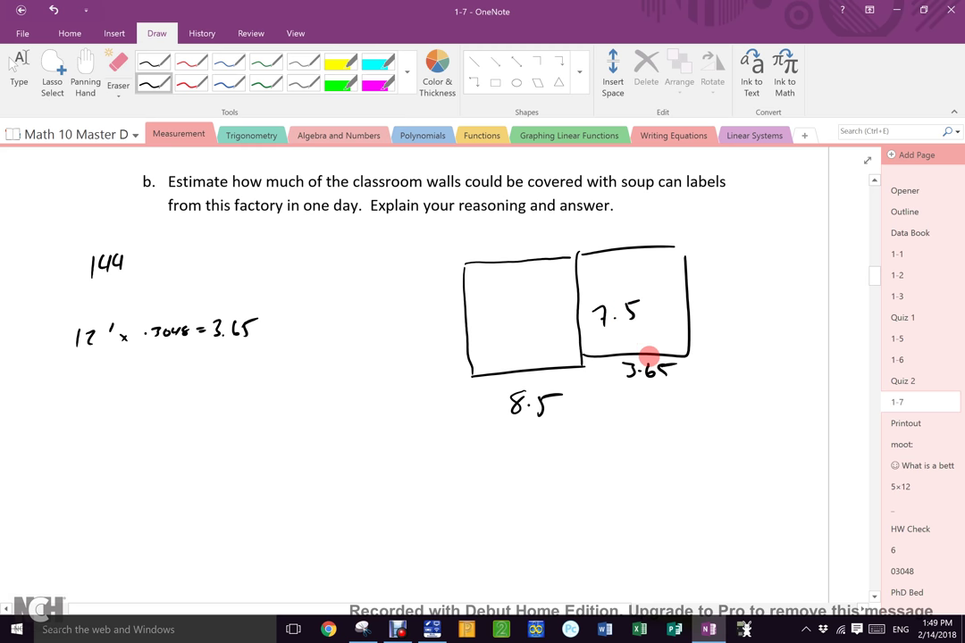
Erase the 7.5 from the right box and rewrite 7.5 inside the left box.
left_click(626, 312)
left_click_drag(626, 312, 609, 314)
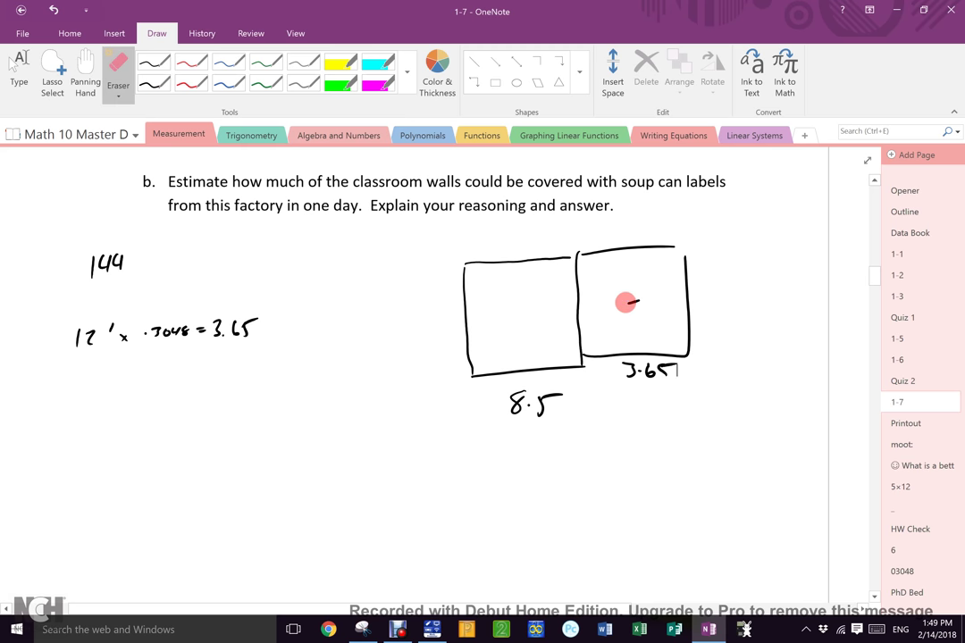
mouse_move(543, 295)
left_mouse_down()
mouse_move(548, 309)
mouse_move(563, 308)
left_mouse_up()
left_click(554, 306)
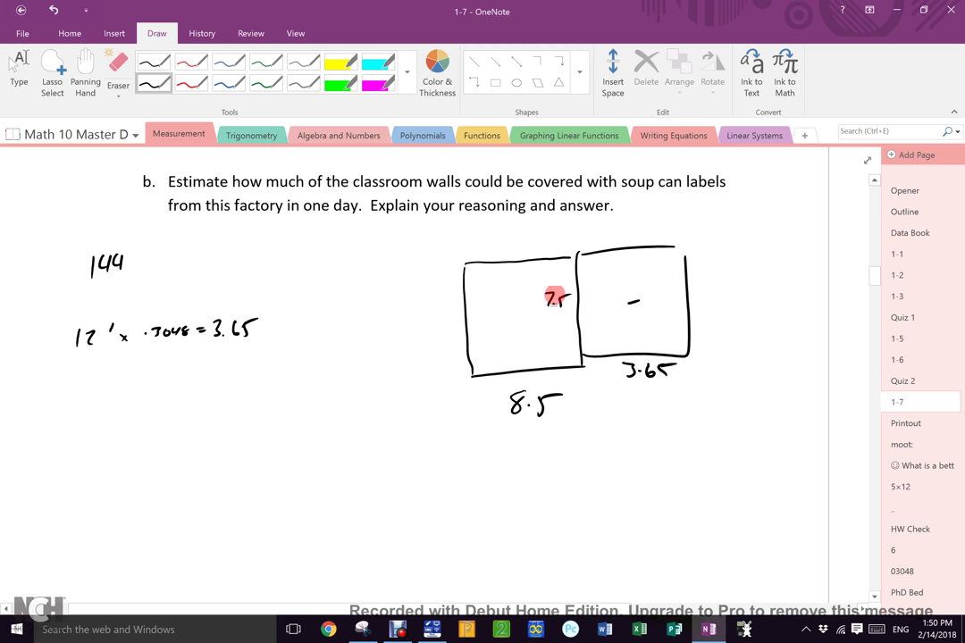
Add ×2 after 3.65 and draw a third box around the 8.5, labelled 3.65 ×2.
left_click_drag(677, 368, 685, 377)
mouse_move(685, 369)
left_mouse_down()
mouse_move(676, 376)
mouse_move(701, 376)
left_mouse_up()
mouse_move(470, 377)
left_mouse_down()
mouse_move(472, 411)
mouse_move(545, 468)
mouse_move(563, 375)
mouse_move(582, 421)
mouse_move(636, 418)
left_mouse_up()
left_click(594, 419)
mouse_move(636, 410)
left_mouse_down()
mouse_move(628, 418)
mouse_move(653, 419)
left_mouse_up()
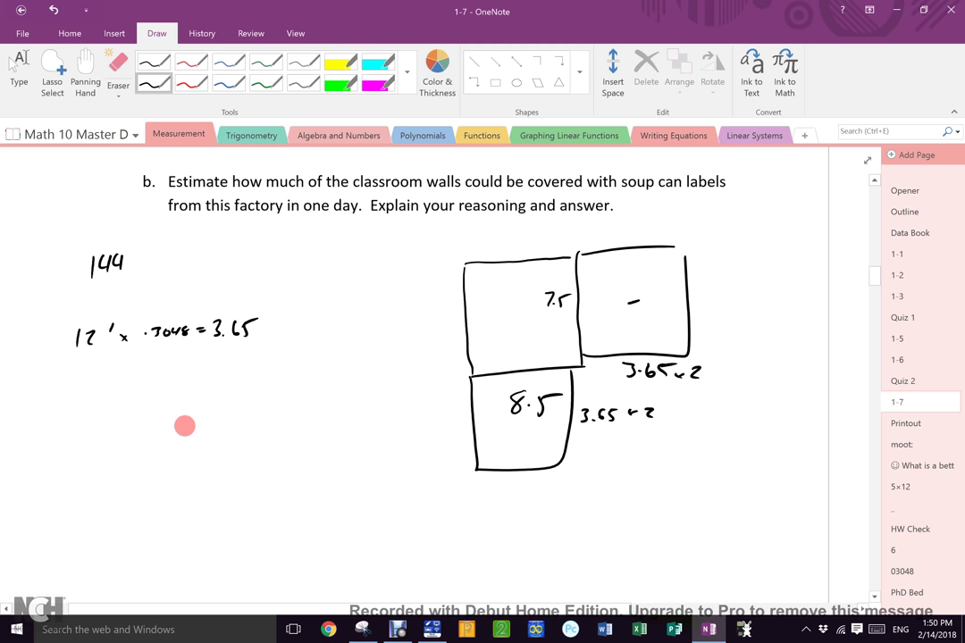
Write the total 114.75 m² below the working.
mouse_move(159, 437)
left_mouse_down()
mouse_move(155, 460)
mouse_move(166, 458)
left_mouse_up()
mouse_move(180, 436)
left_mouse_down()
mouse_move(186, 460)
mouse_move(273, 451)
mouse_move(299, 435)
left_mouse_up()
left_click(198, 452)
Scroll page 1-7 down to question 4 about the penny-farthing bicycle.
left_click_drag(873, 278, 877, 301)
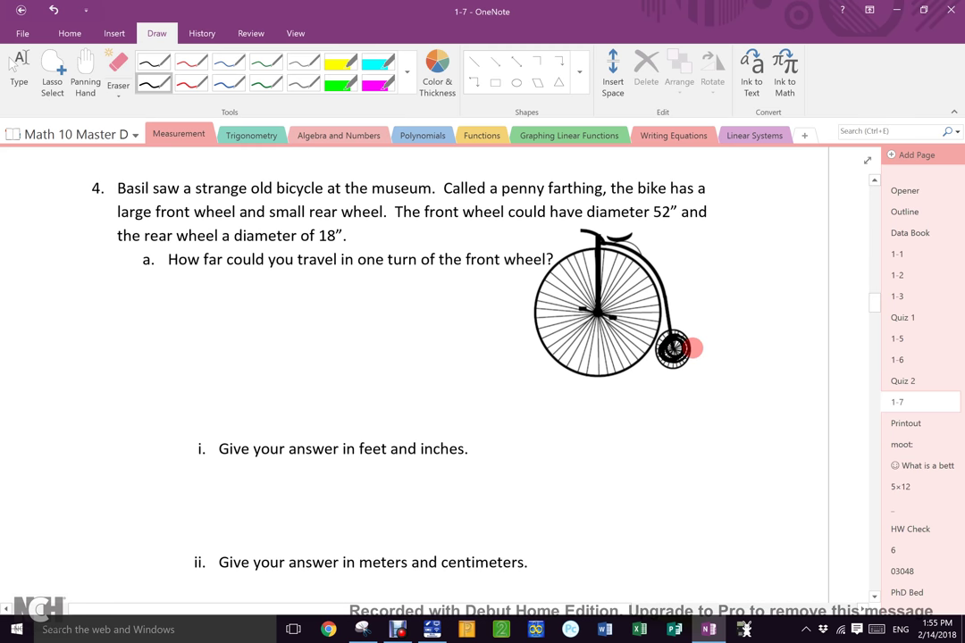
mouse_move(630, 287)
left_mouse_down()
mouse_move(582, 356)
mouse_move(638, 323)
mouse_move(620, 310)
mouse_move(585, 319)
left_mouse_up()
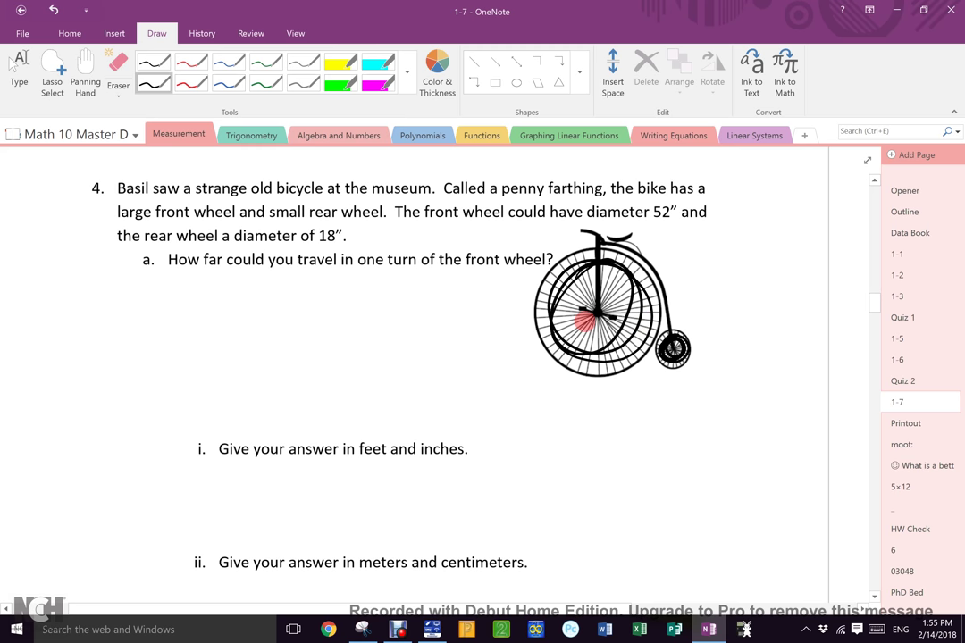
left_click(118, 71)
left_click(543, 308)
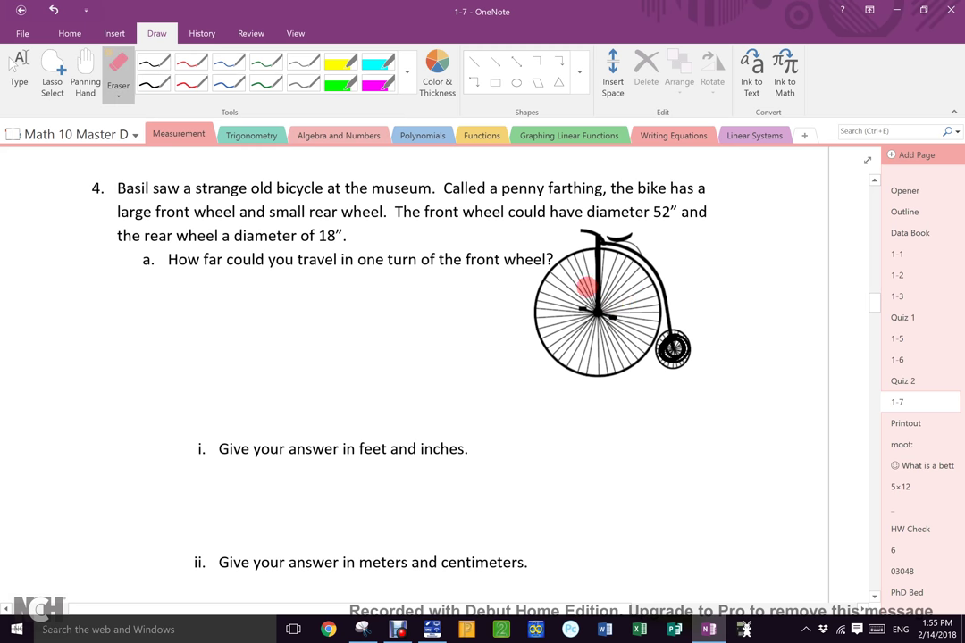
left_click(690, 341)
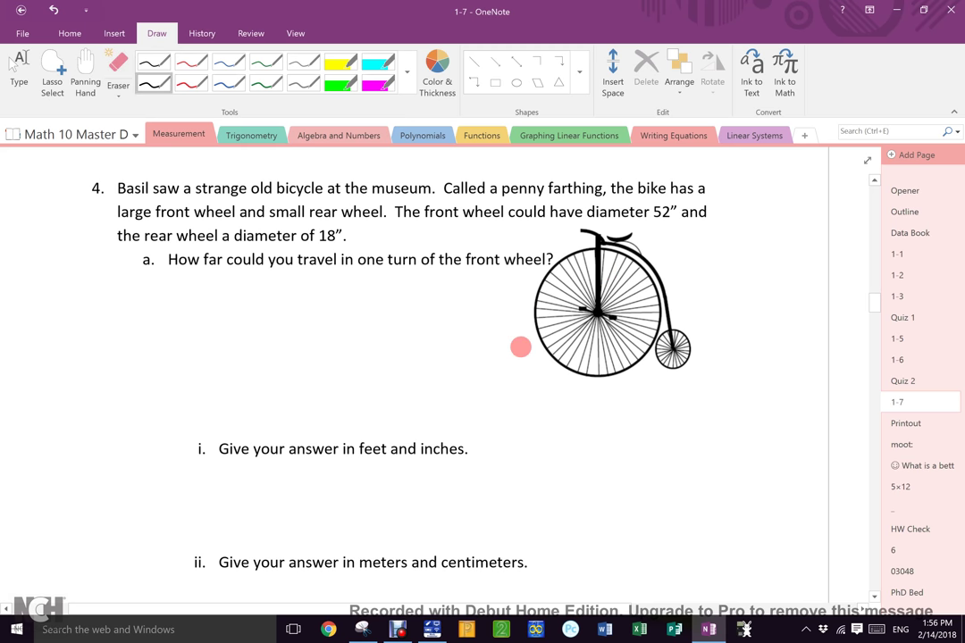
In red ink, trace the big wheel's rim and write C = πd under question a.
left_click(191, 83)
mouse_move(554, 261)
left_mouse_down()
mouse_move(536, 304)
mouse_move(534, 287)
left_mouse_up()
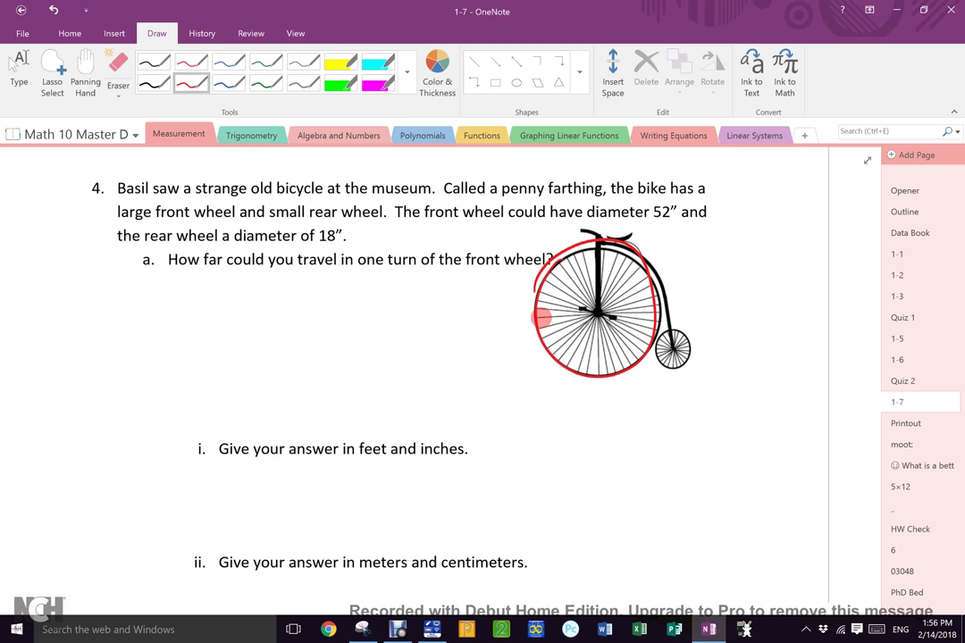
mouse_move(161, 293)
left_mouse_down()
mouse_move(161, 313)
mouse_move(178, 300)
left_mouse_up()
mouse_move(171, 305)
left_mouse_down()
mouse_move(203, 298)
mouse_move(190, 309)
left_mouse_up()
left_click_drag(200, 298, 202, 309)
left_click_drag(215, 300, 220, 307)
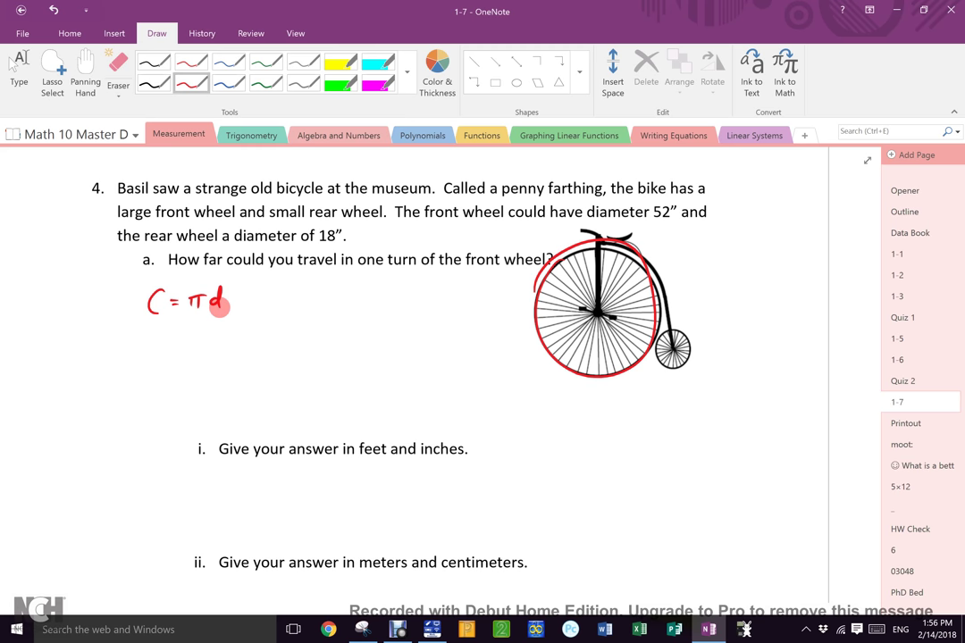
Continue the working as = 52π = 163".
left_click_drag(164, 349, 219, 351)
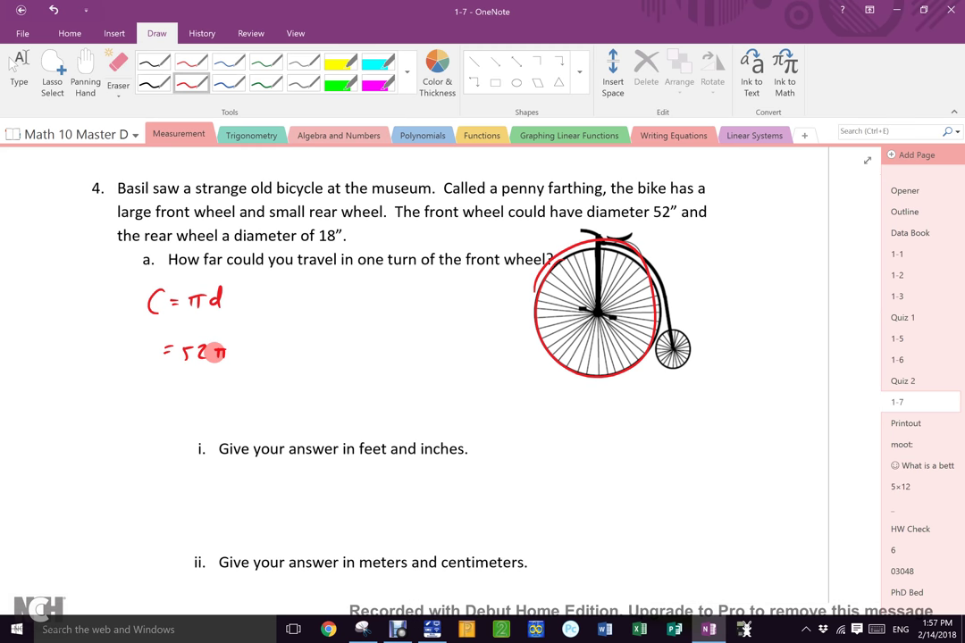
left_click_drag(232, 348, 248, 347)
mouse_move(233, 354)
left_mouse_down()
mouse_move(297, 360)
mouse_move(283, 352)
mouse_move(293, 356)
mouse_move(308, 342)
left_mouse_up()
left_click_drag(314, 335, 313, 342)
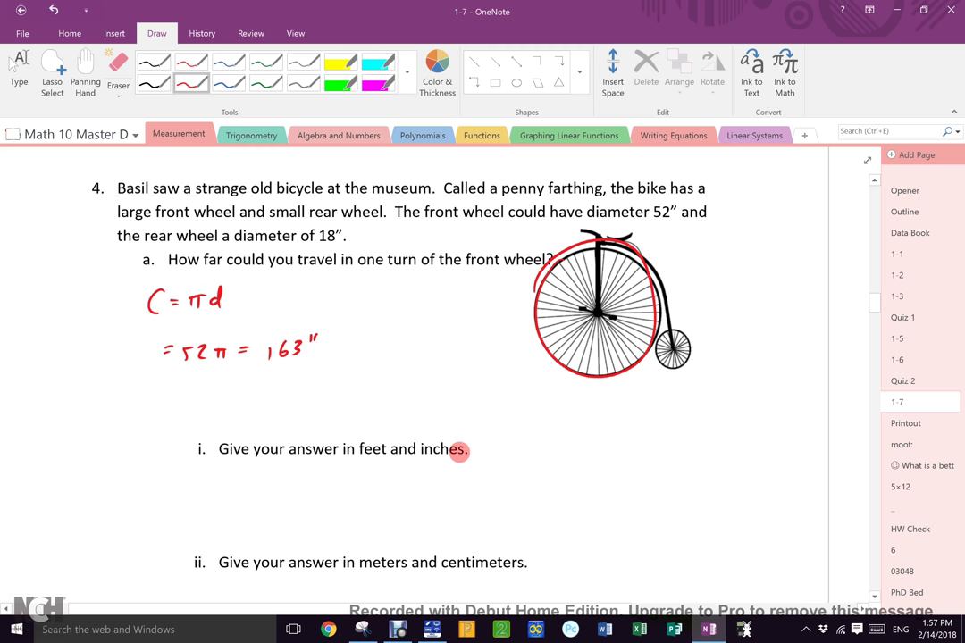
Write 163"/12 = 13.58 in red under the feet-and-inches part.
mouse_move(228, 473)
left_mouse_down()
mouse_move(228, 488)
mouse_move(270, 471)
left_mouse_up()
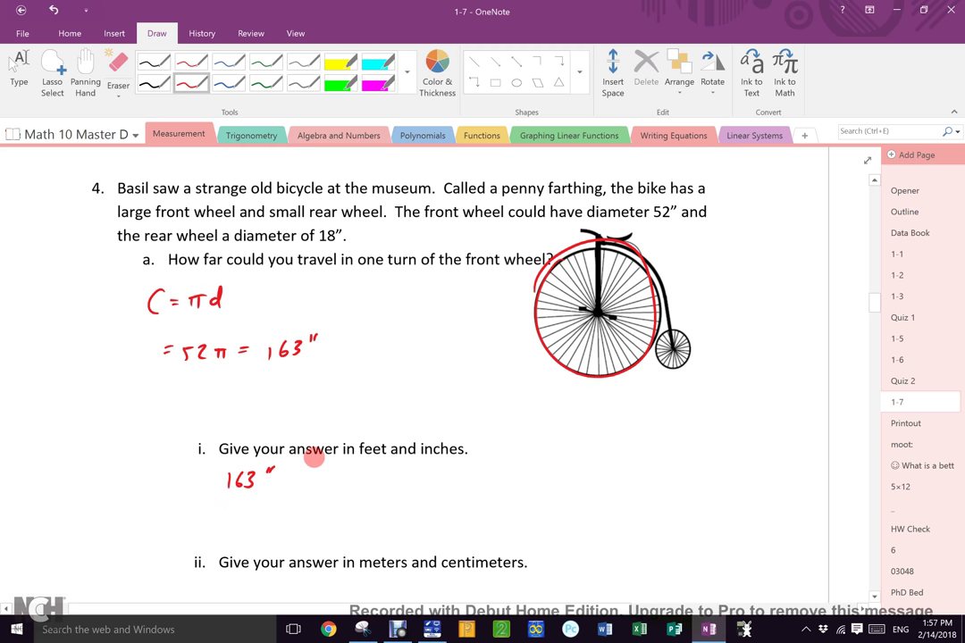
mouse_move(259, 494)
left_mouse_down()
mouse_move(222, 497)
mouse_move(229, 518)
mouse_move(259, 518)
mouse_move(299, 494)
left_mouse_up()
left_click_drag(285, 503, 325, 503)
mouse_move(335, 487)
left_mouse_down()
mouse_move(336, 502)
mouse_move(359, 501)
left_mouse_up()
left_click_drag(377, 487, 371, 502)
left_click_drag(389, 489, 384, 500)
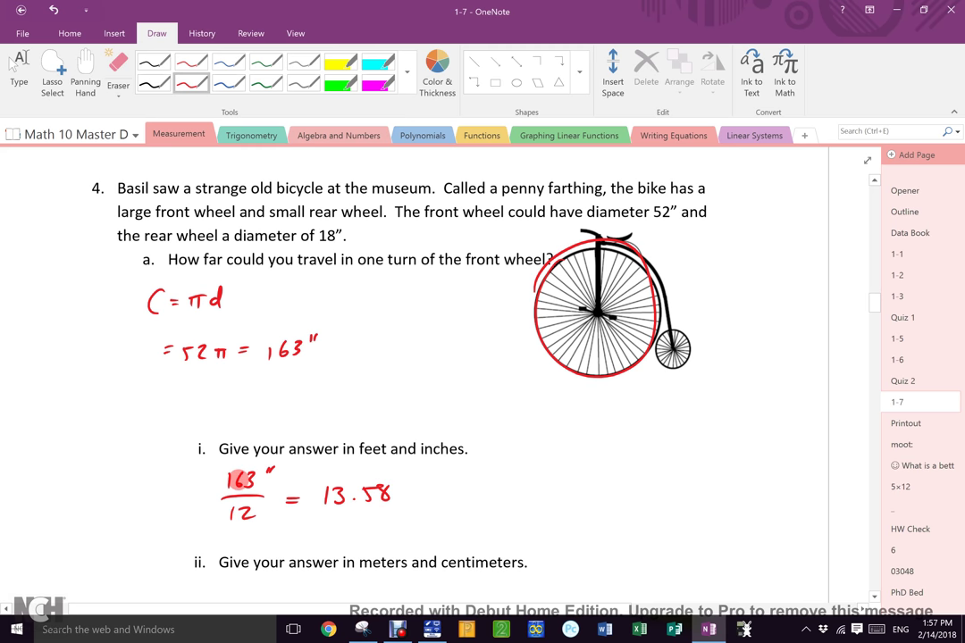
In blue ink, write 163.36 beside the 163" result.
left_click(229, 83)
mouse_move(360, 336)
left_mouse_down()
mouse_move(360, 355)
mouse_move(520, 342)
left_mouse_up()
left_click(410, 350)
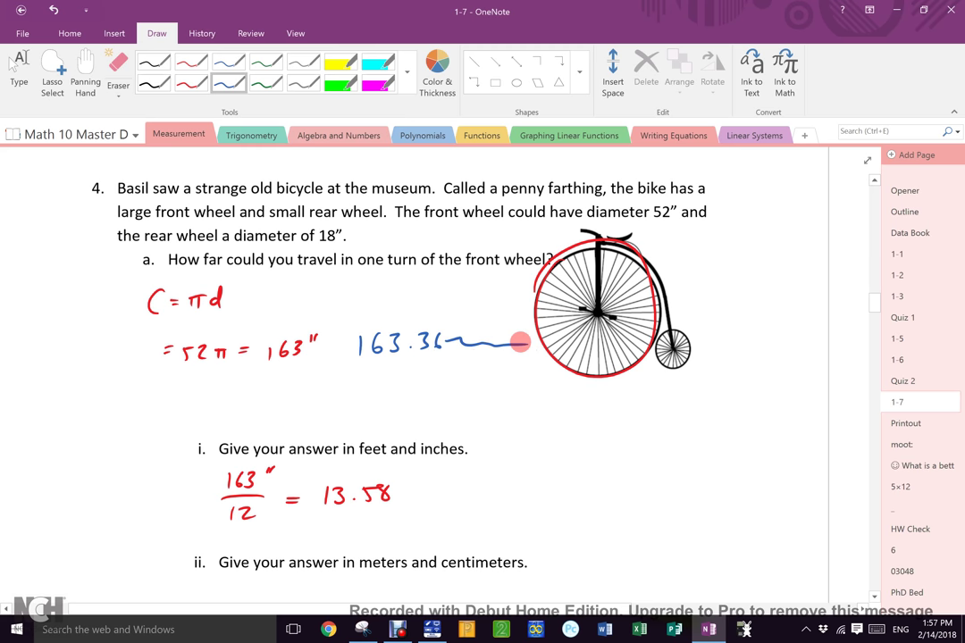
Divide 163.36 by 12 in blue, erase the red 13.58 working, and circle 13.61.
left_click_drag(344, 364, 444, 363)
left_click_drag(385, 379, 387, 395)
left_click_drag(391, 384, 411, 394)
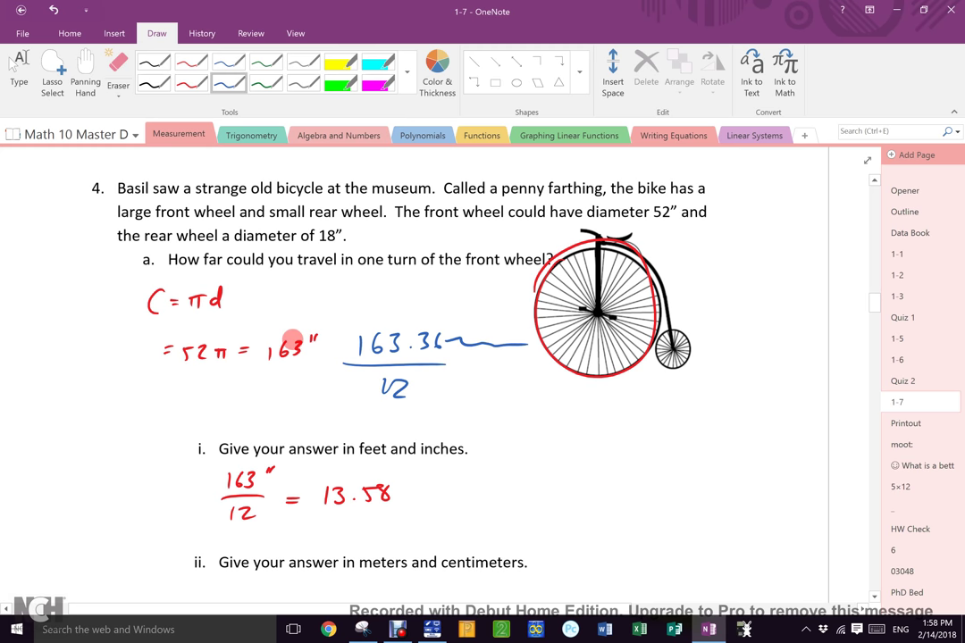
mouse_move(468, 402)
left_mouse_down()
mouse_move(467, 423)
mouse_move(480, 413)
mouse_move(566, 417)
left_mouse_up()
left_click(502, 417)
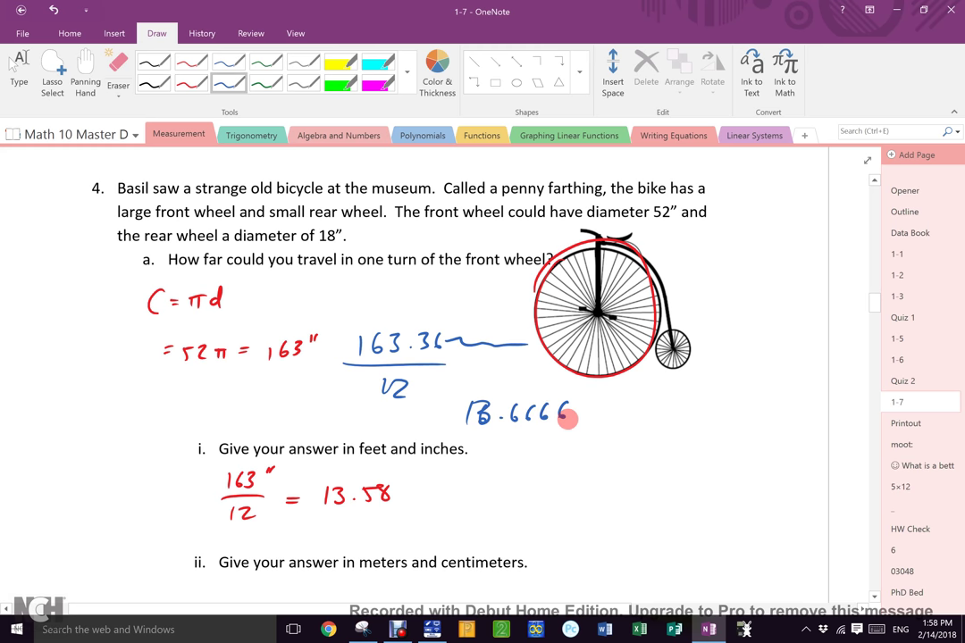
left_click_drag(555, 397, 534, 421)
mouse_move(415, 494)
left_mouse_down()
mouse_move(368, 497)
mouse_move(281, 451)
mouse_move(237, 511)
left_mouse_up()
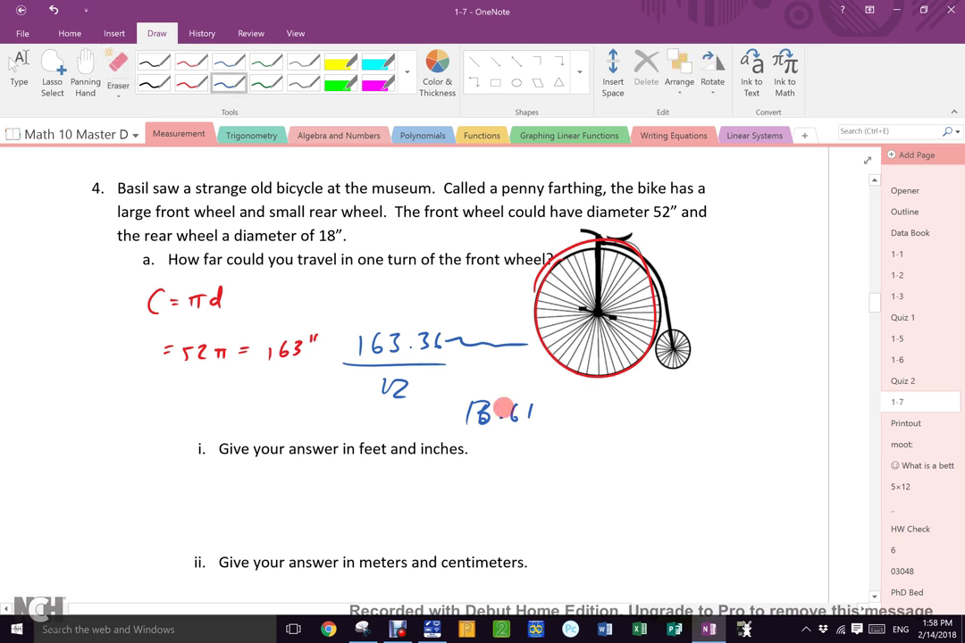
mouse_move(505, 391)
left_mouse_down()
mouse_move(564, 408)
mouse_move(490, 396)
left_mouse_up()
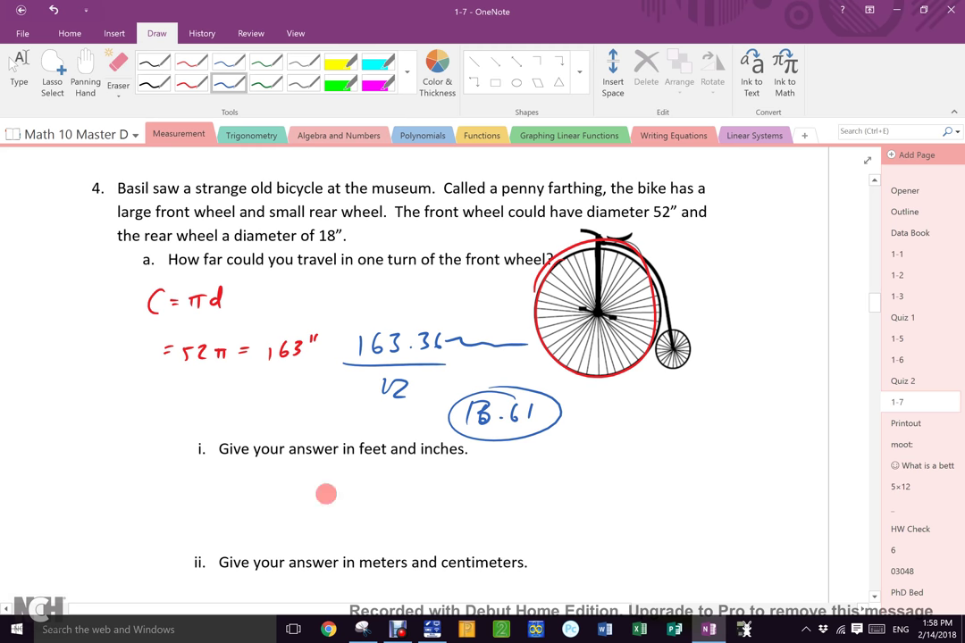
Write 13' 7" as part i's feet-and-inches answer.
mouse_move(327, 486)
left_mouse_down()
mouse_move(325, 508)
mouse_move(362, 496)
left_mouse_up()
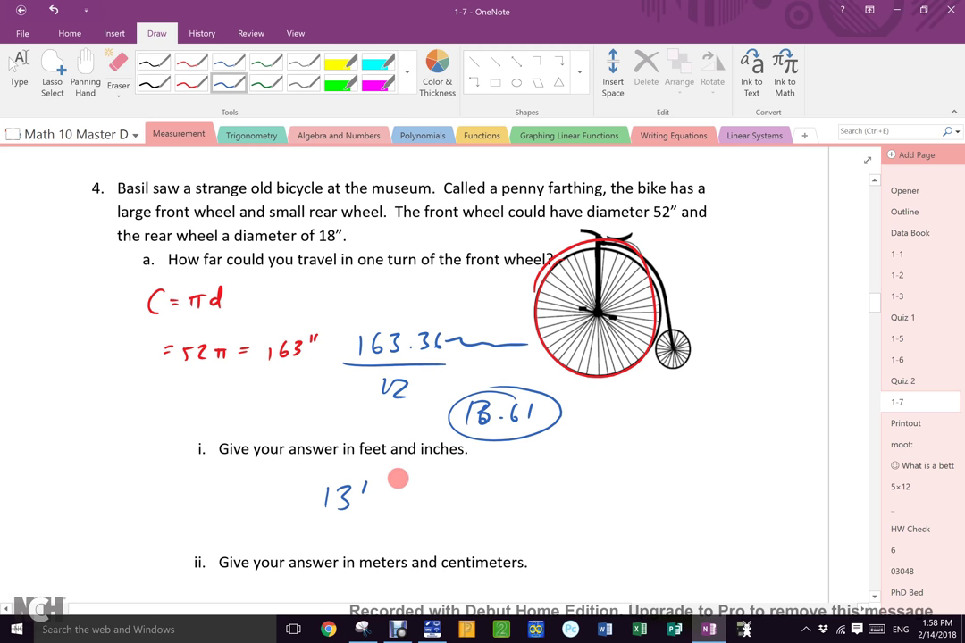
left_click_drag(394, 482, 400, 506)
left_click_drag(435, 473, 433, 482)
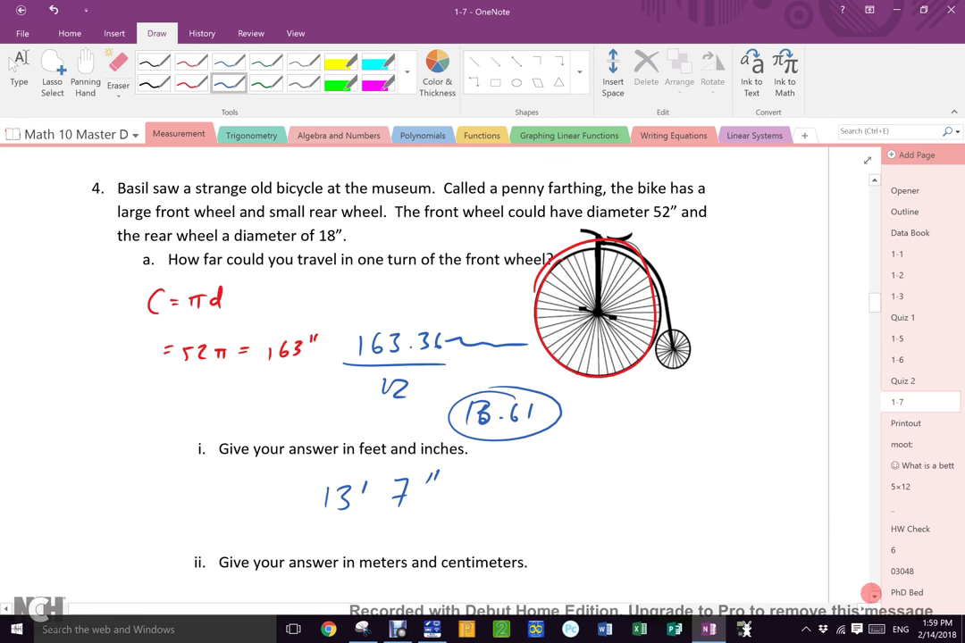
Handwrite 163.36″ × 2.54 cm/1 in in blue ink under part ii.
scroll(738, 500, "down", 1)
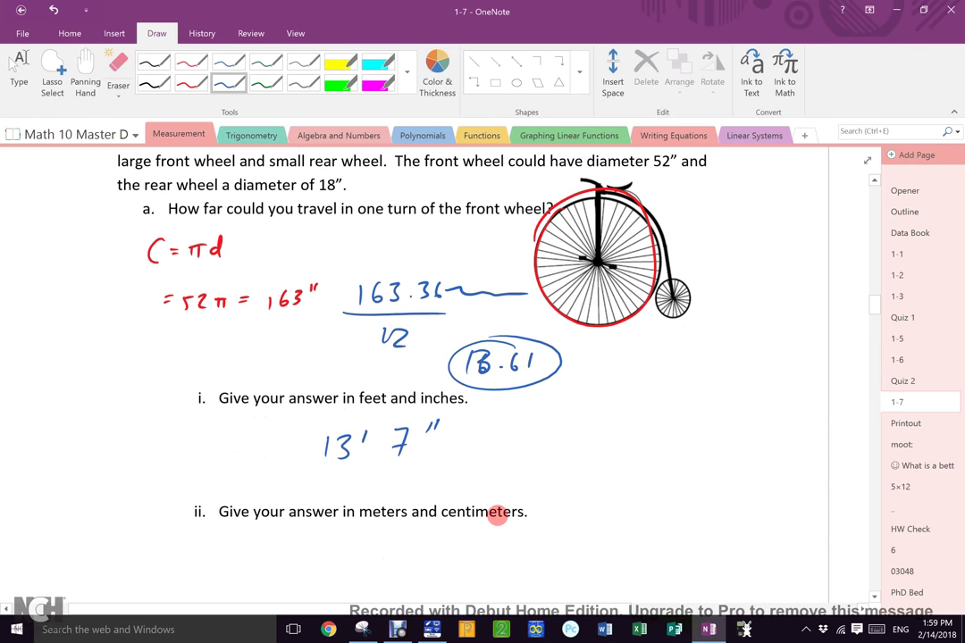
mouse_move(252, 541)
left_mouse_down()
mouse_move(250, 562)
mouse_move(345, 553)
mouse_move(360, 537)
left_mouse_up()
left_click(310, 554)
left_click_drag(366, 530, 365, 536)
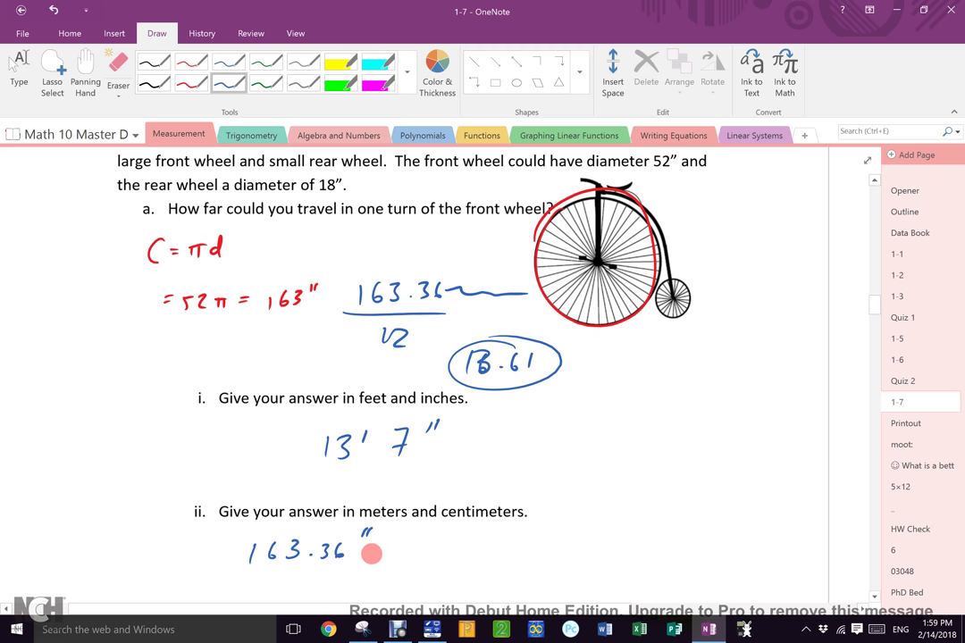
mouse_move(372, 547)
left_mouse_down()
mouse_move(381, 555)
mouse_move(373, 554)
left_mouse_up()
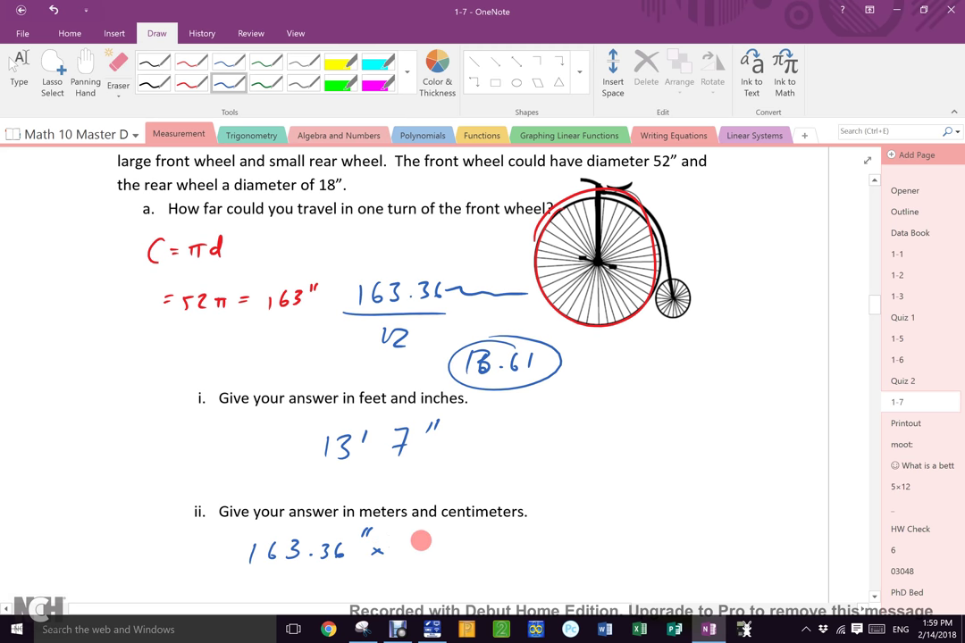
left_click_drag(433, 540, 453, 542)
mouse_move(393, 559)
left_mouse_down()
mouse_move(458, 557)
mouse_move(428, 579)
mouse_move(444, 577)
left_mouse_up()
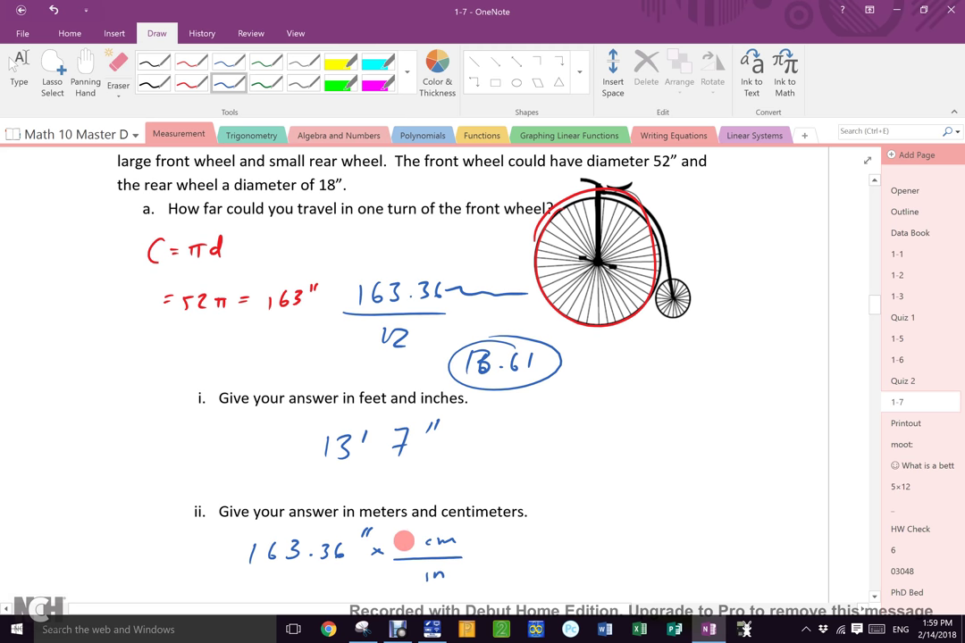
left_click_drag(385, 529, 405, 538)
left_click(399, 539)
left_click_drag(413, 529, 422, 541)
key("ctrl+z")
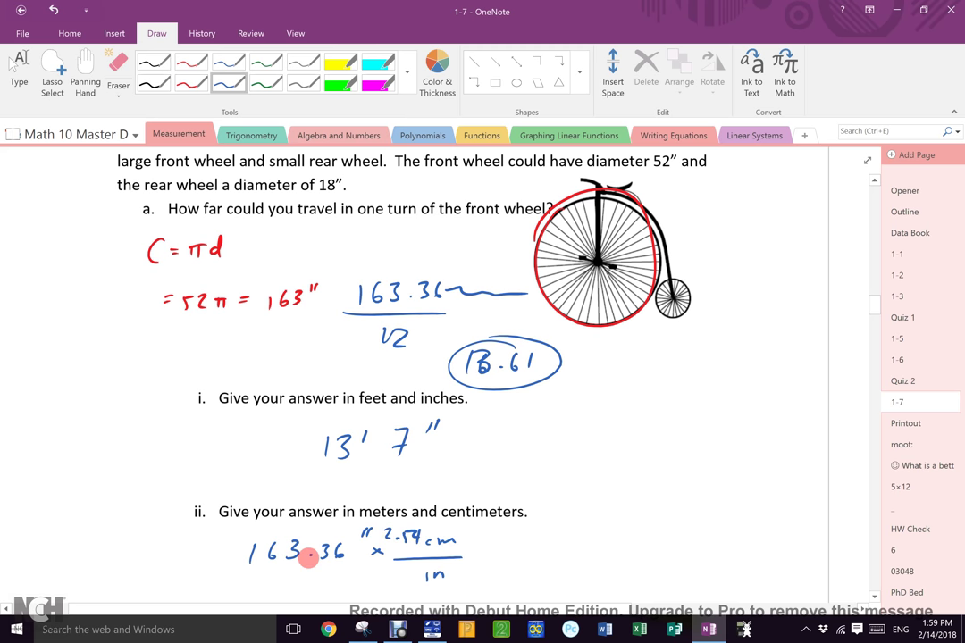
Finish the conversion with = 414.93 cm and underline 'meters and centimeters' in the question.
left_click_drag(483, 552, 498, 551)
left_click_drag(483, 559, 541, 546)
mouse_move(537, 537)
left_mouse_down()
mouse_move(536, 554)
mouse_move(566, 546)
left_mouse_up()
mouse_move(561, 537)
left_mouse_down()
mouse_move(561, 554)
mouse_move(627, 548)
left_mouse_up()
left_click(570, 552)
left_click_drag(634, 549, 648, 546)
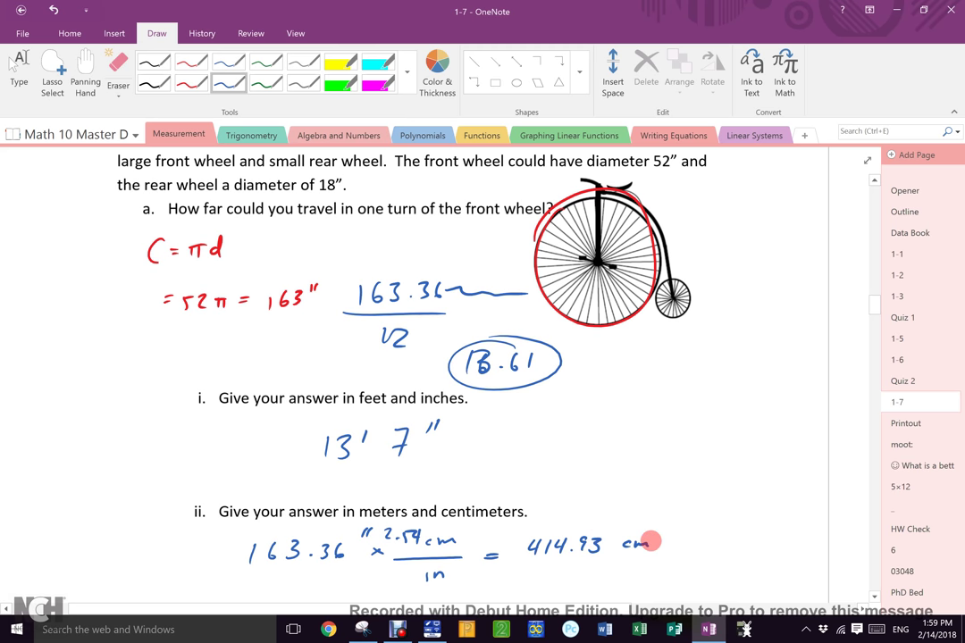
left_click_drag(360, 516, 503, 511)
Write '4m 14cm → 4m 15cm' in blue below 414.93 cm.
scroll(847, 597, "down", 1)
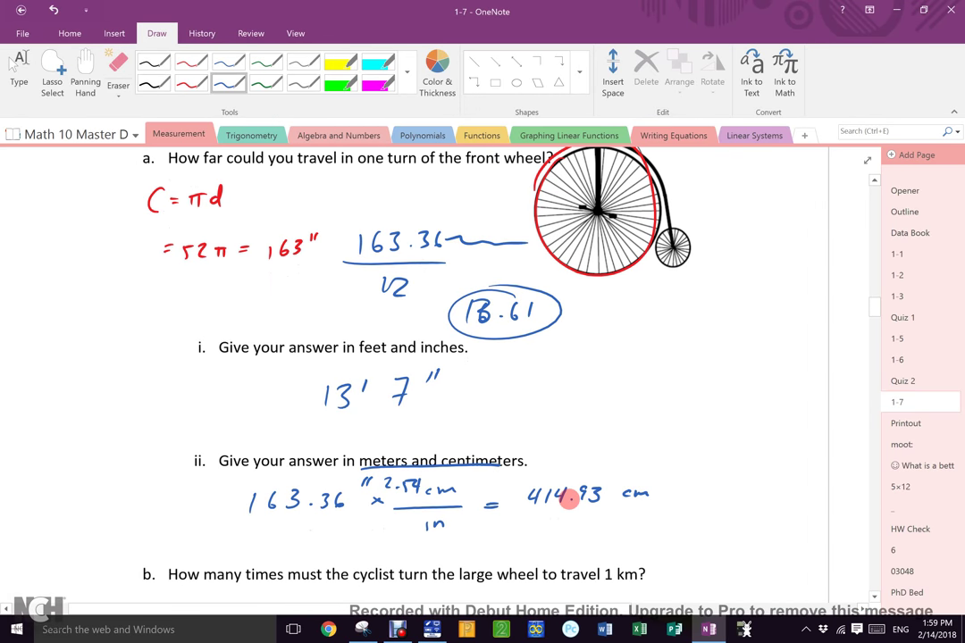
mouse_move(533, 529)
left_mouse_down()
mouse_move(543, 539)
mouse_move(616, 539)
left_mouse_up()
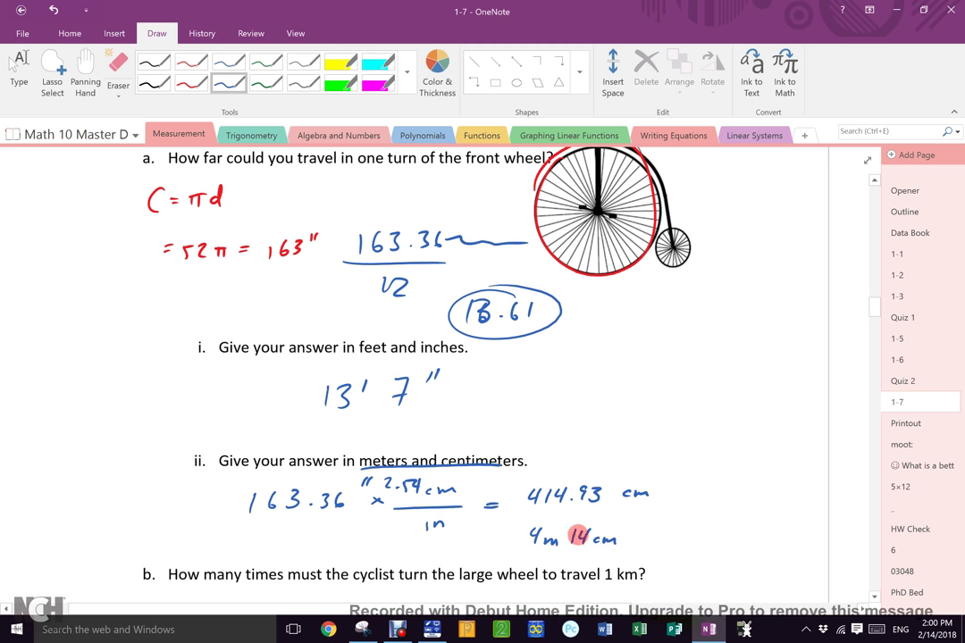
left_click_drag(632, 538, 720, 539)
left_click_drag(733, 531, 753, 536)
Write 4.15m in green ink beside 414.93 cm.
left_click(266, 82)
left_click_drag(698, 481, 712, 490)
mouse_move(705, 483)
left_mouse_down()
mouse_move(707, 496)
mouse_move(728, 496)
left_mouse_up()
left_click(720, 493)
mouse_move(741, 481)
left_mouse_down()
mouse_move(736, 494)
mouse_move(767, 494)
left_mouse_up()
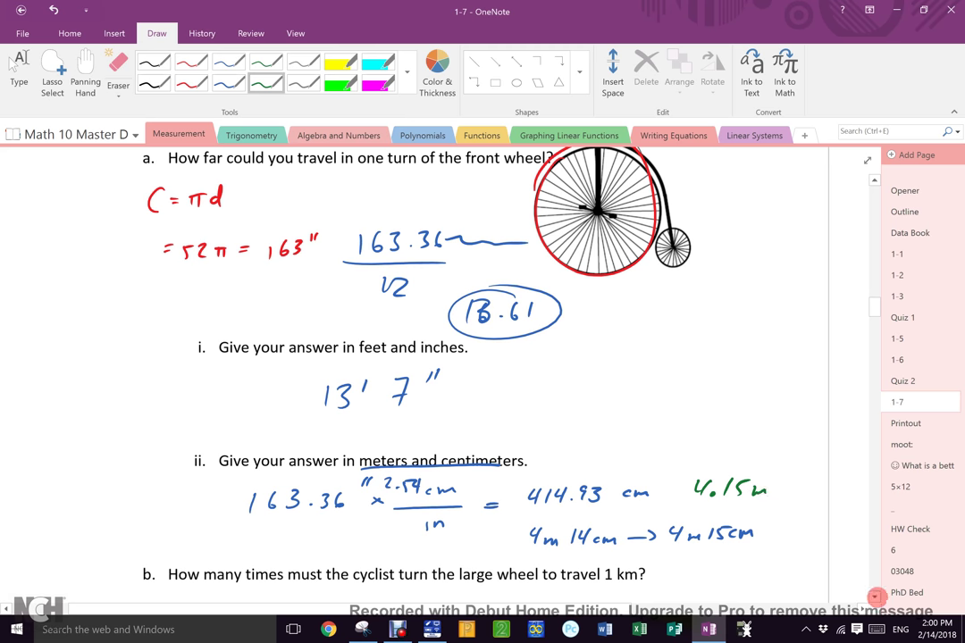
Circle the green 4.15m.
left_click(875, 596)
scroll(876, 591, "down", 5)
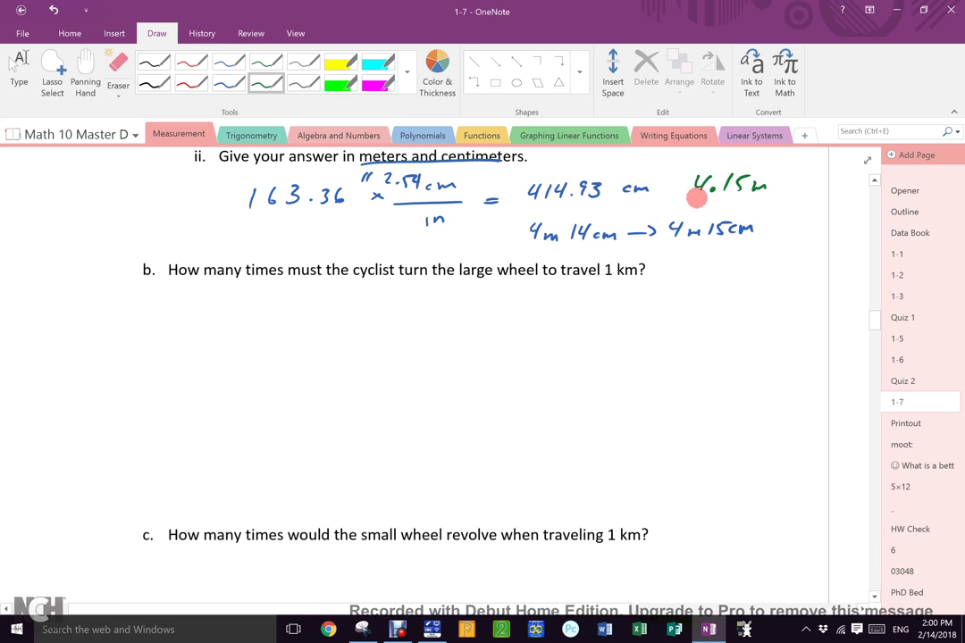
mouse_move(696, 191)
left_mouse_down()
mouse_move(786, 183)
mouse_move(763, 186)
left_mouse_up()
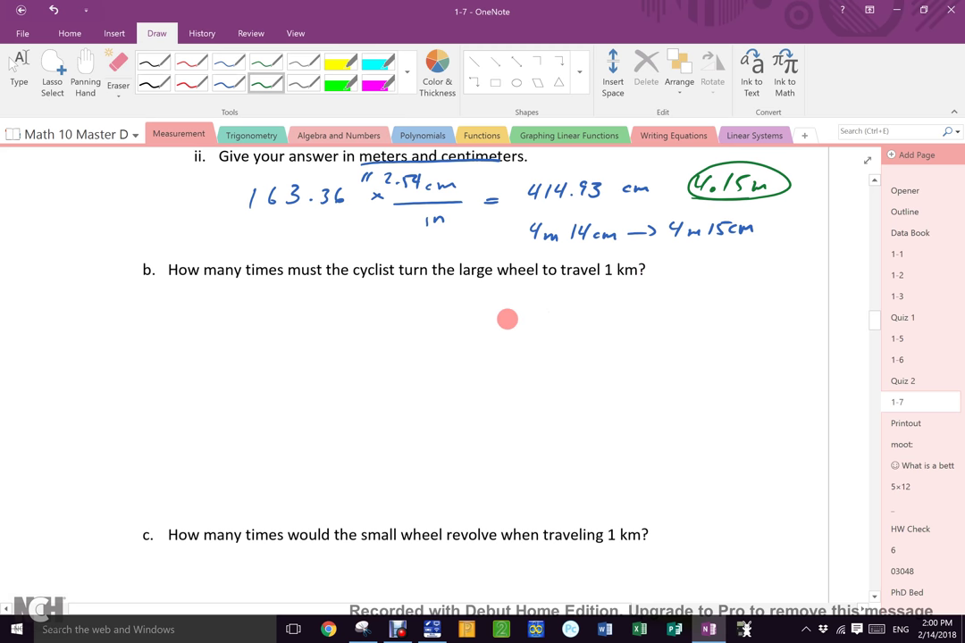
Answer question b in green with 1000m ÷ 4.15 = 241 pedals.
mouse_move(507, 312)
left_mouse_down()
mouse_move(499, 332)
mouse_move(518, 316)
left_mouse_up()
left_click_drag(535, 315, 579, 322)
mouse_move(495, 336)
left_mouse_down()
mouse_move(583, 330)
mouse_move(527, 358)
left_mouse_up()
left_click(532, 355)
mouse_move(544, 348)
left_mouse_down()
mouse_move(556, 356)
mouse_move(615, 327)
left_mouse_up()
left_click_drag(601, 335, 618, 332)
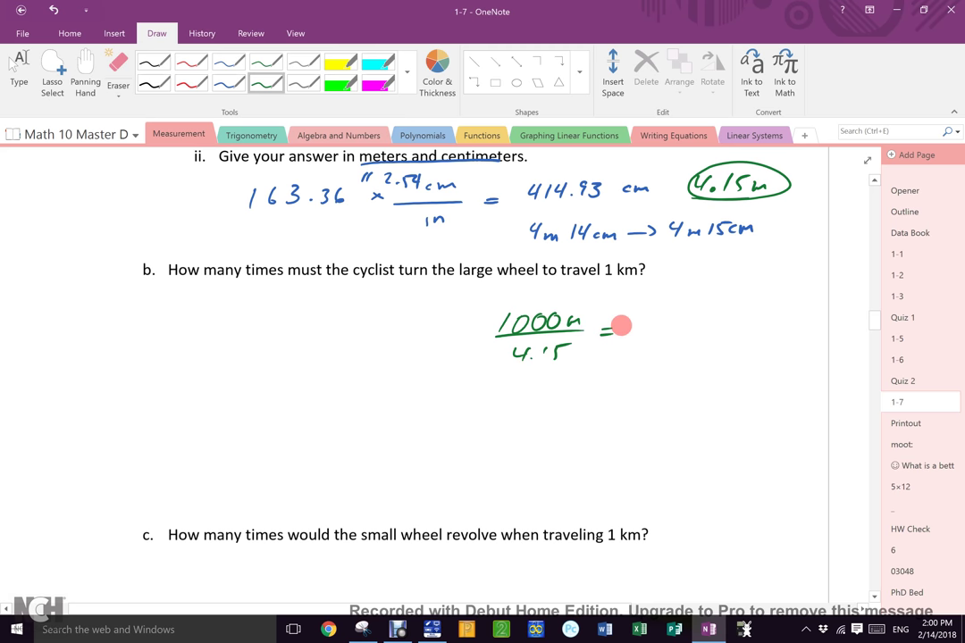
mouse_move(631, 321)
left_mouse_down()
mouse_move(644, 337)
mouse_move(667, 329)
mouse_move(663, 337)
left_mouse_up()
mouse_move(677, 315)
left_mouse_down()
mouse_move(677, 338)
mouse_move(732, 314)
mouse_move(755, 332)
left_mouse_up()
Sketch a green triangle labelled 697, 699 and 696 under question c, with a long wavy line beside it.
scroll(859, 582, "down", 5)
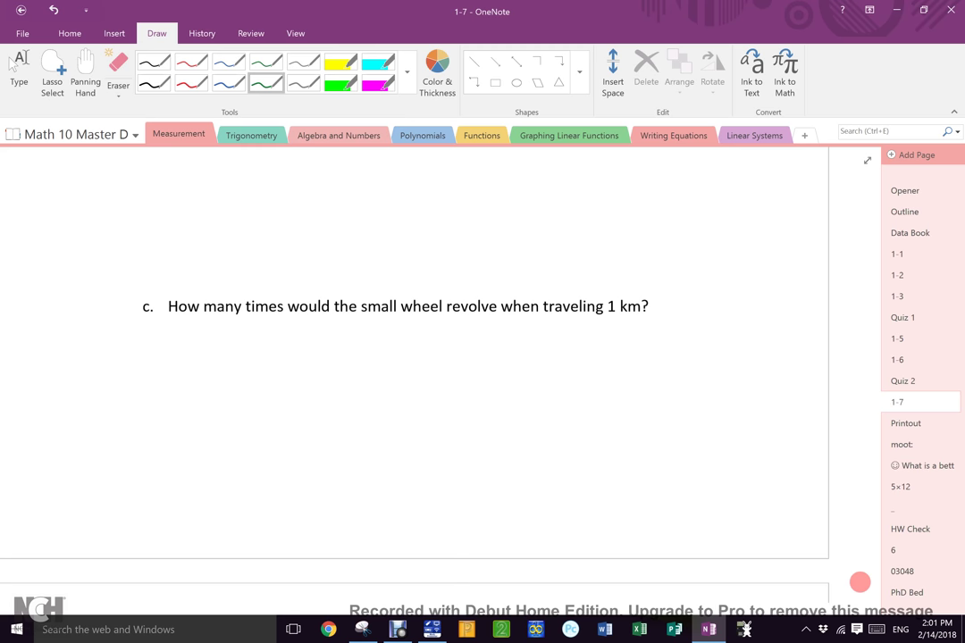
mouse_move(189, 346)
left_mouse_down()
mouse_move(185, 370)
mouse_move(204, 375)
mouse_move(230, 350)
mouse_move(219, 376)
left_mouse_up()
left_click_drag(214, 362, 245, 360)
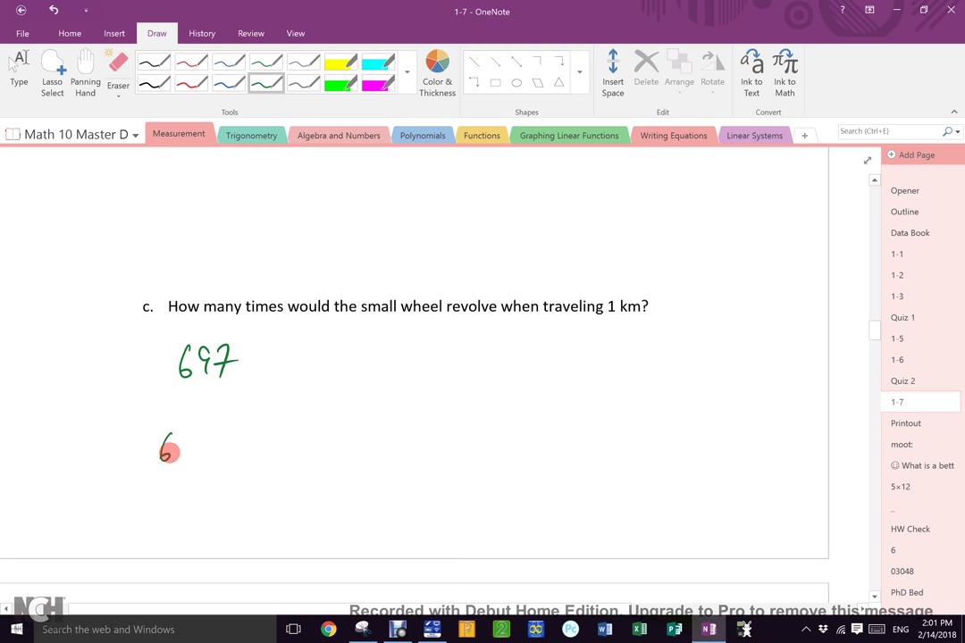
mouse_move(186, 443)
left_mouse_down()
mouse_move(198, 441)
mouse_move(196, 456)
left_mouse_up()
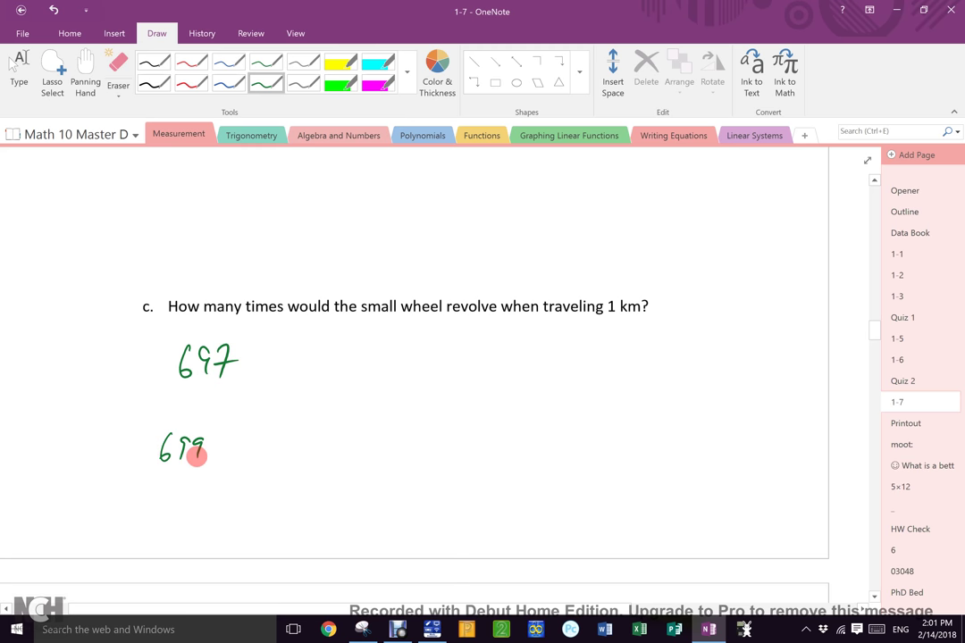
mouse_move(294, 432)
left_mouse_down()
mouse_move(288, 450)
mouse_move(312, 446)
left_mouse_up()
left_click_drag(334, 432, 329, 454)
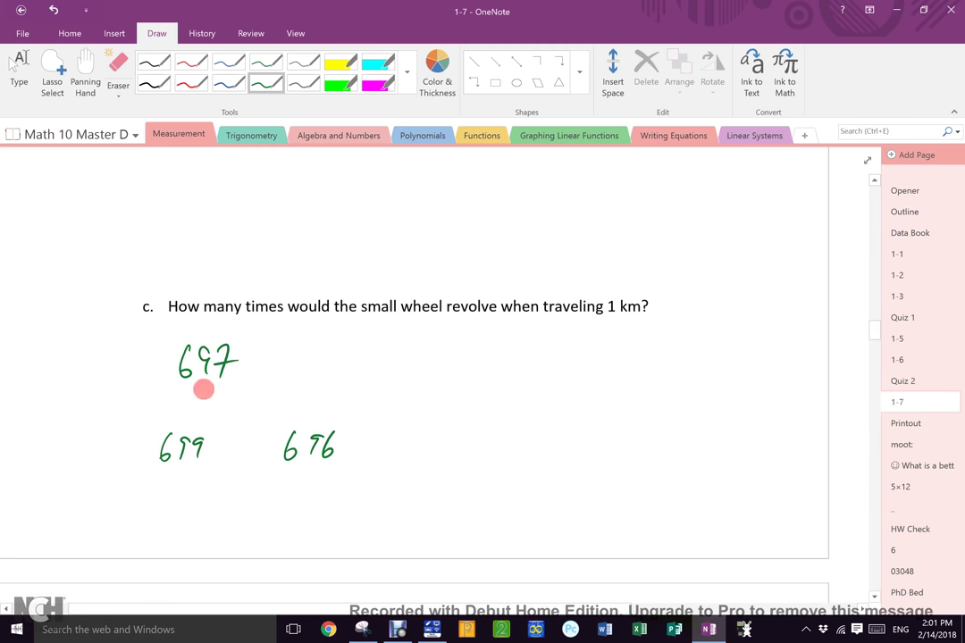
mouse_move(202, 390)
left_mouse_down()
mouse_move(282, 440)
mouse_move(223, 379)
left_mouse_up()
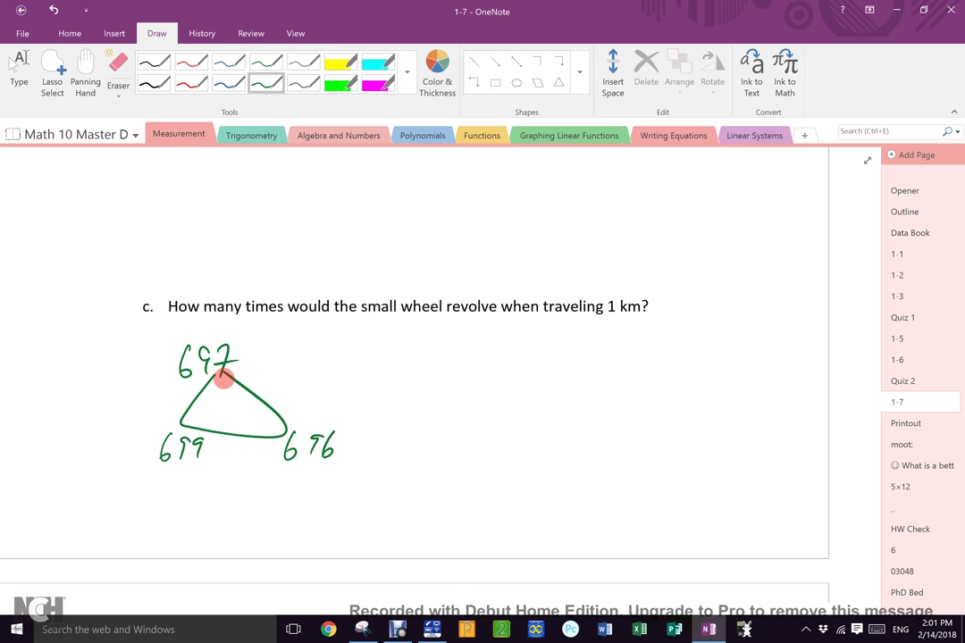
mouse_move(457, 379)
left_mouse_down()
mouse_move(605, 392)
mouse_move(776, 386)
left_mouse_up()
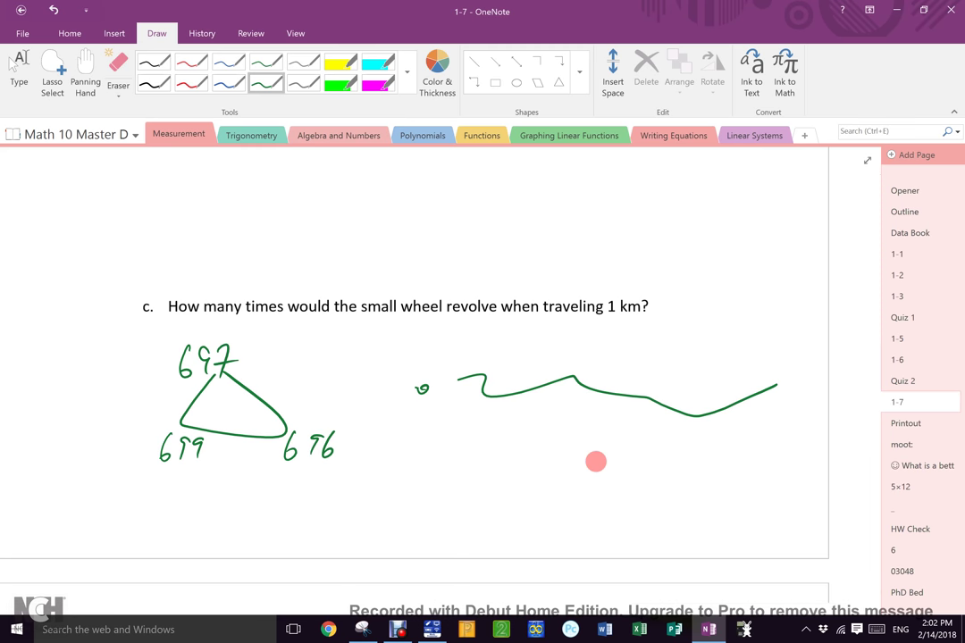
Erase the green triangle, its 697/699/696 labels and the wavy line under question c.
mouse_move(545, 370)
left_mouse_down()
mouse_move(481, 389)
mouse_move(437, 385)
mouse_move(167, 417)
mouse_move(193, 434)
mouse_move(287, 447)
left_mouse_up()
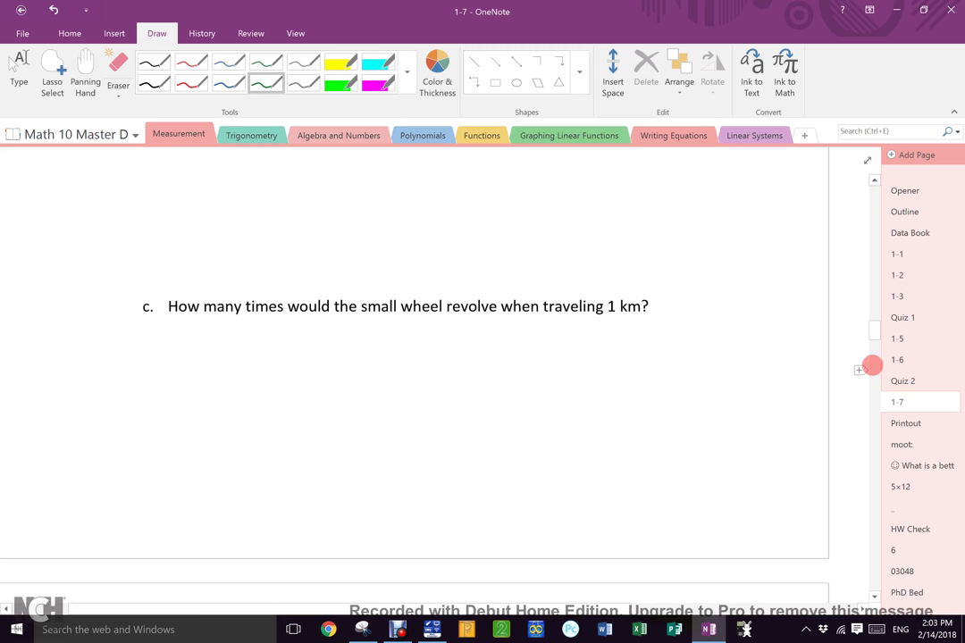
Scroll to the Measurement Review worksheet and circle its page number 44 in green.
left_click(871, 365)
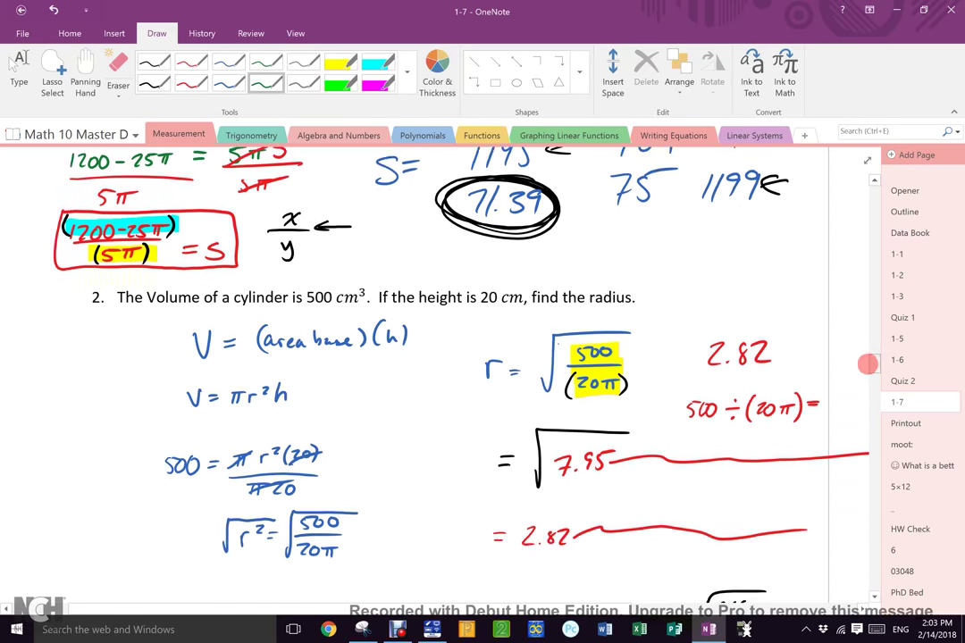
left_click_drag(866, 364, 867, 388)
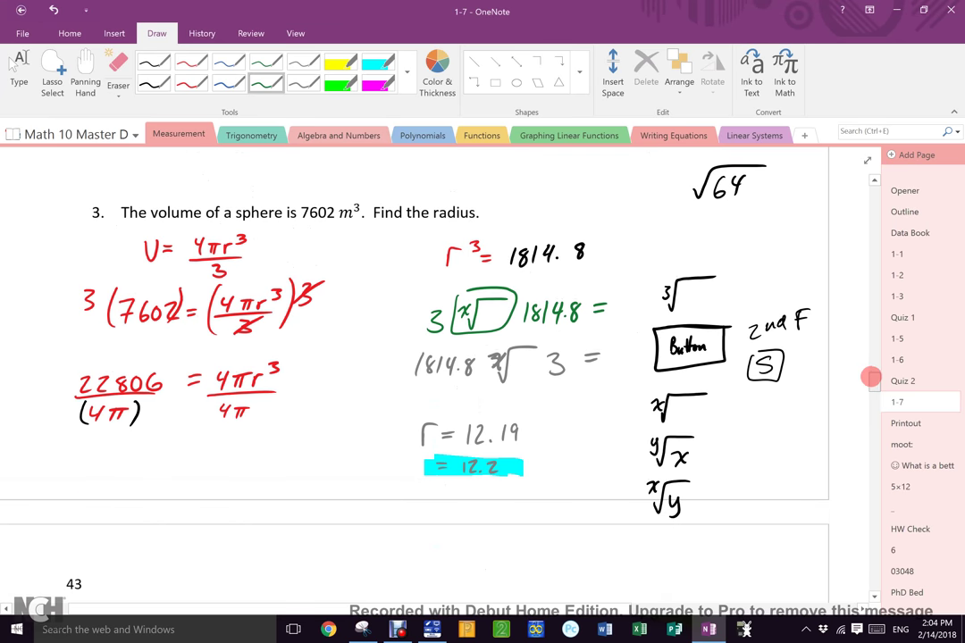
mouse_move(869, 386)
left_mouse_down()
mouse_move(869, 433)
mouse_move(867, 379)
mouse_move(870, 442)
mouse_move(872, 367)
left_mouse_up()
left_click_drag(71, 220, 68, 230)
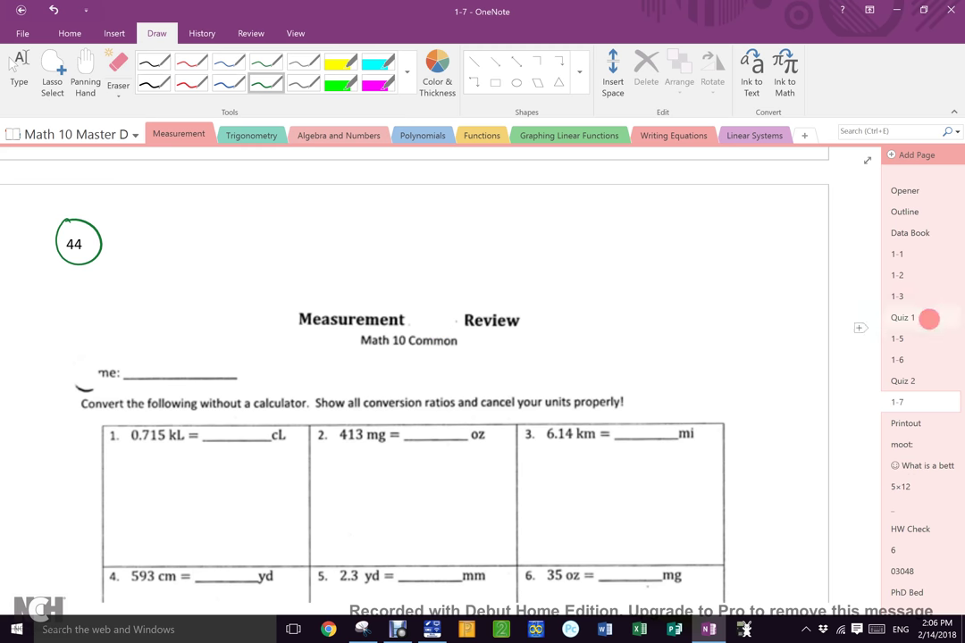
View the Data Book page in Math 10 Master A, then switch to the PreDip10 Master notebook.
left_click(927, 231)
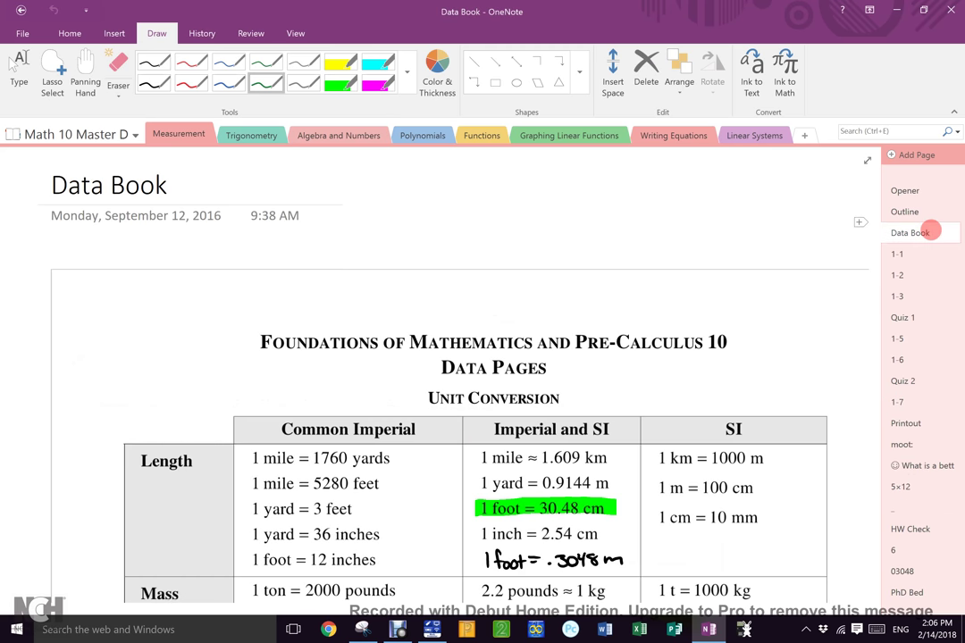
left_click(76, 134)
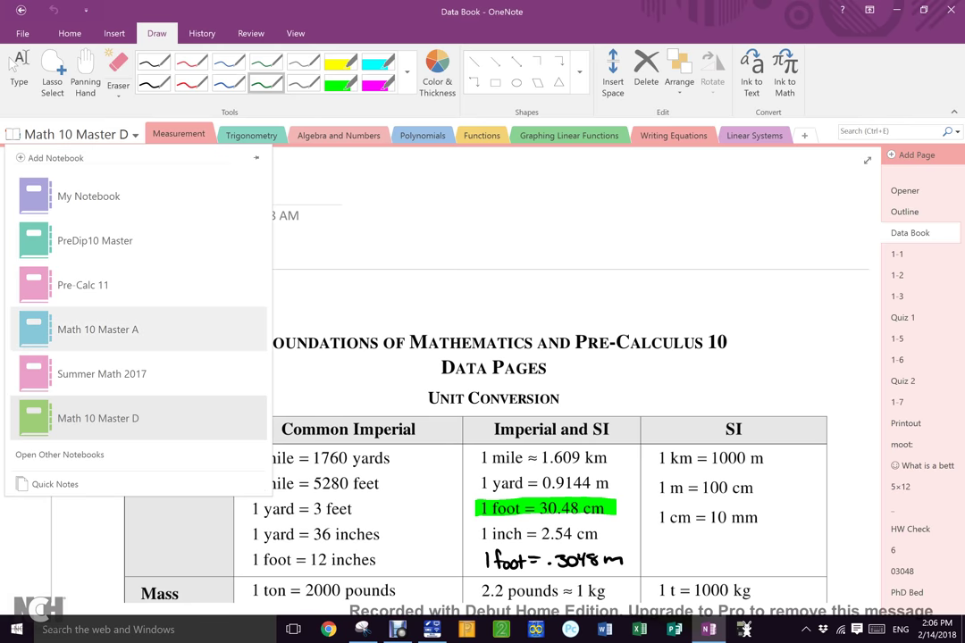
left_click(129, 332)
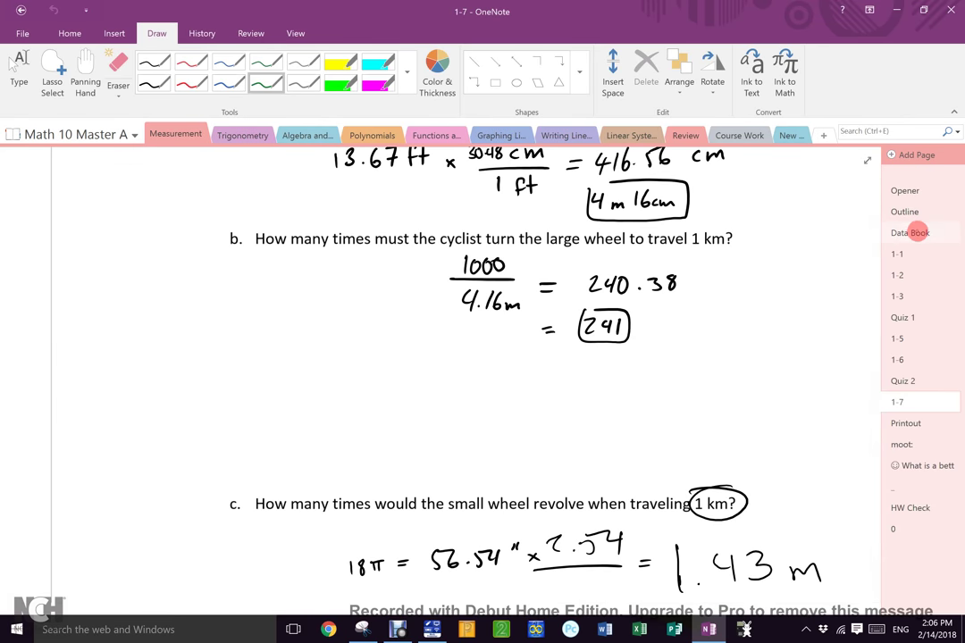
left_click(898, 232)
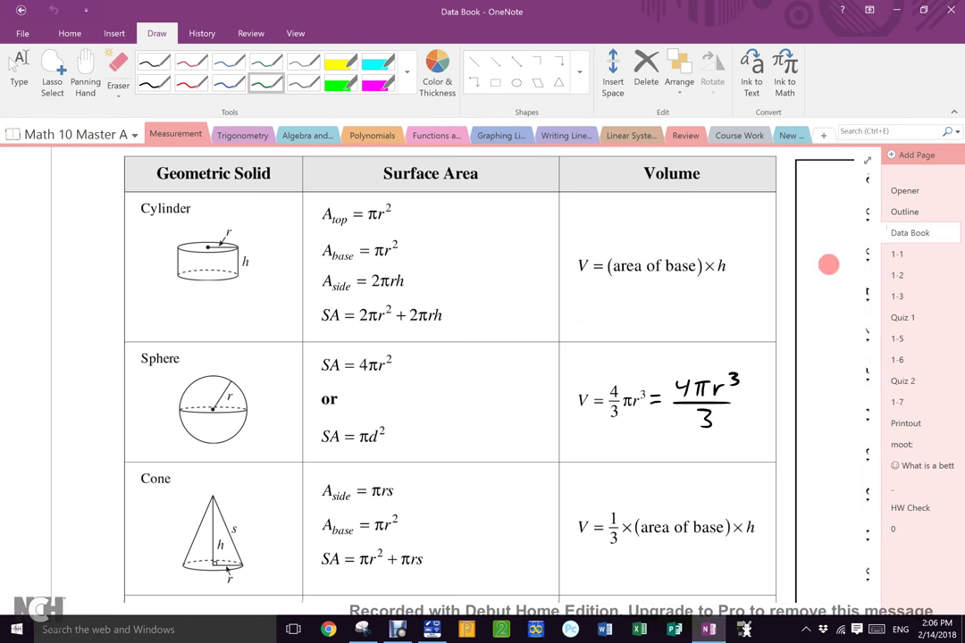
left_click_drag(572, 600, 695, 603)
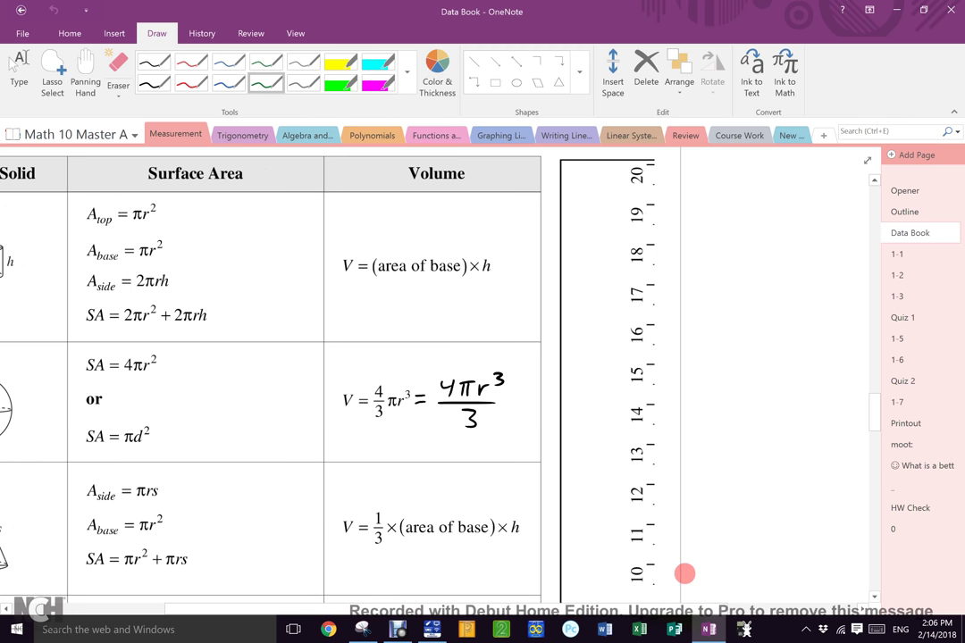
left_click_drag(875, 402, 864, 250)
left_click(79, 134)
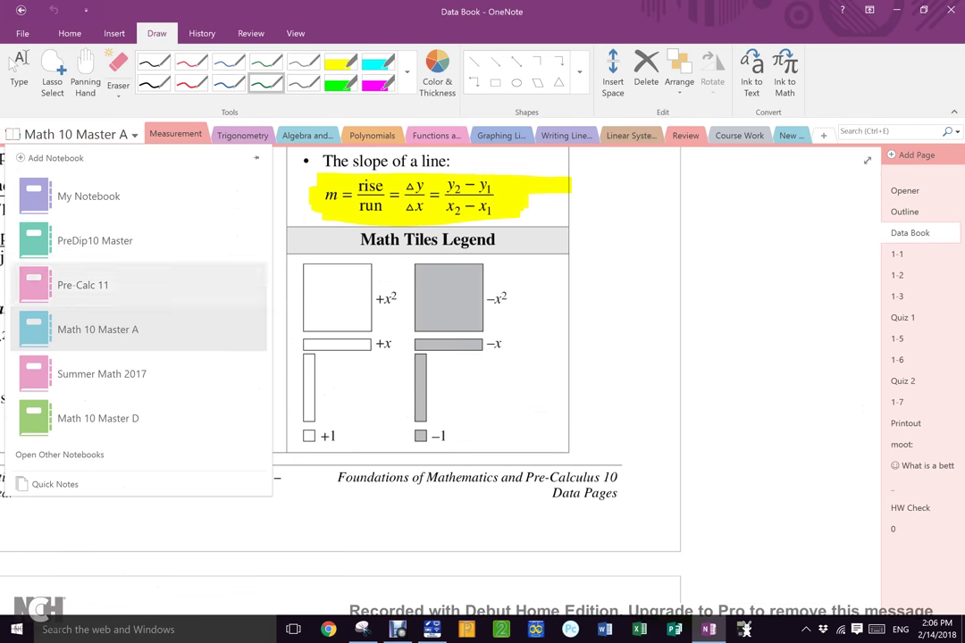
left_click(128, 241)
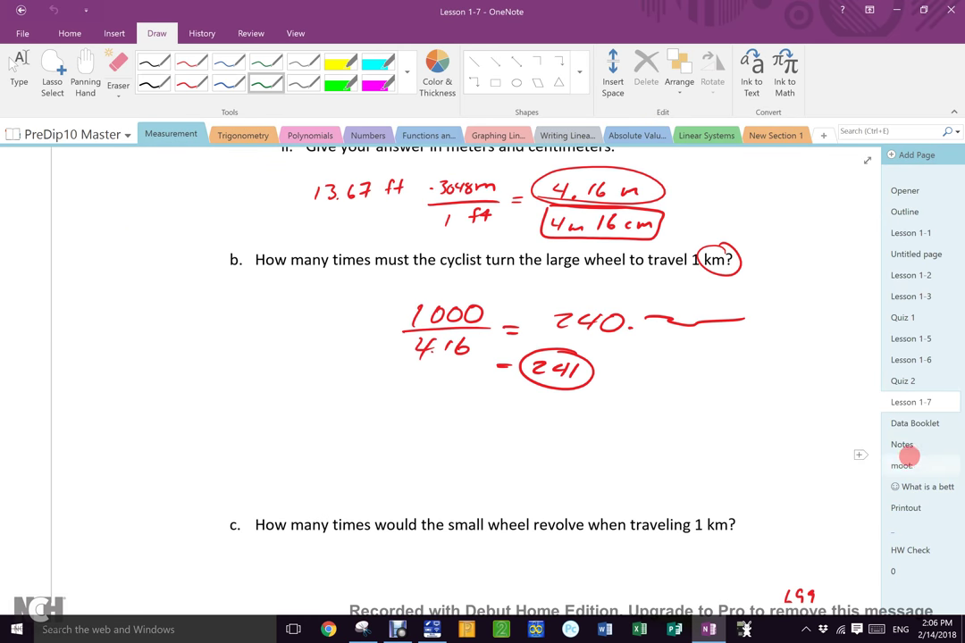
Show the Data Booklet page at 100% zoom and delete the cyan highlight on the prism SA formula.
left_click(920, 423)
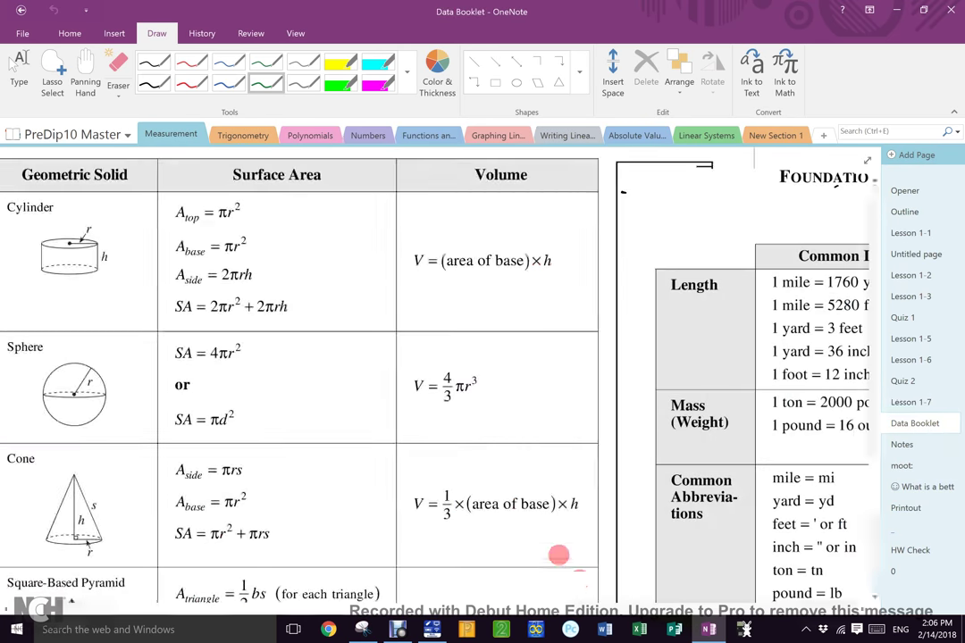
left_click(296, 33)
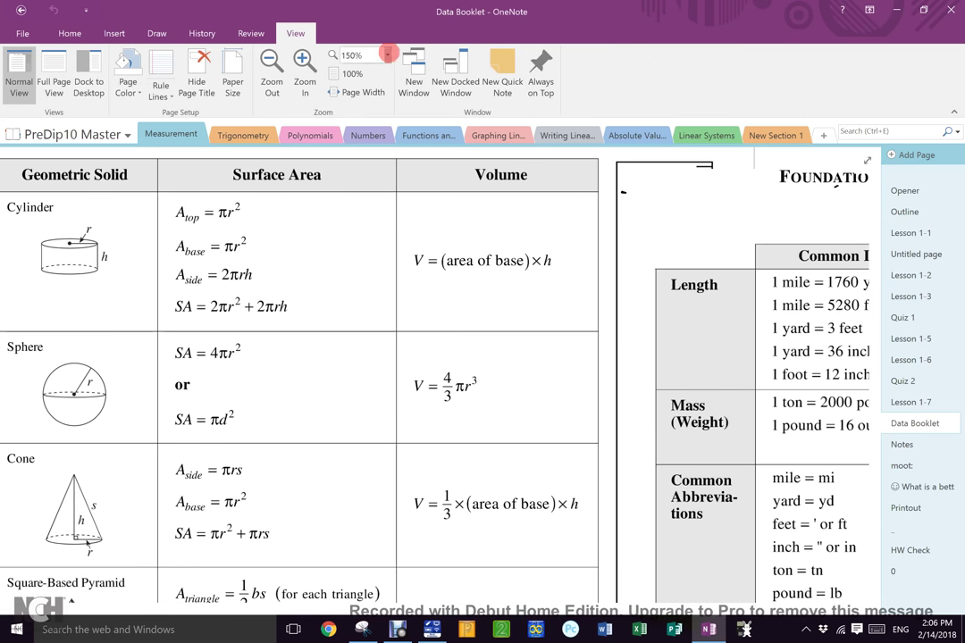
left_click(387, 54)
left_click(352, 122)
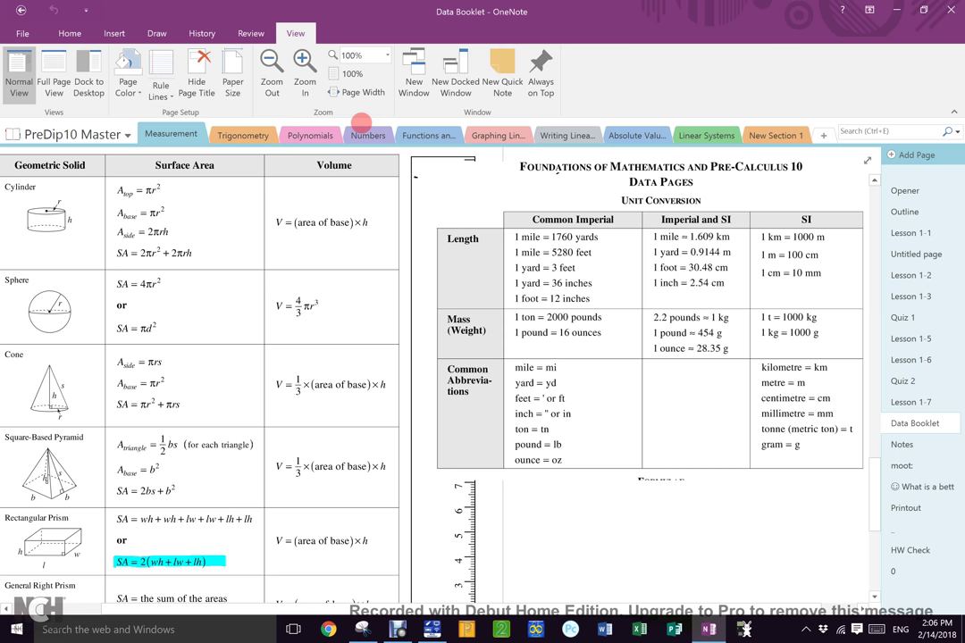
left_click(174, 552)
key("Delete")
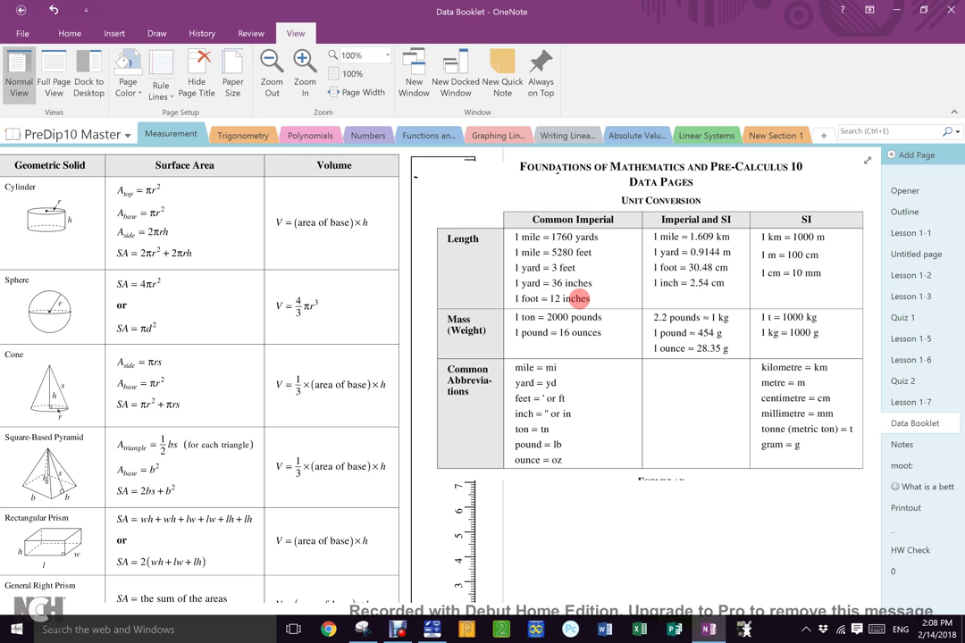
left_click(399, 629)
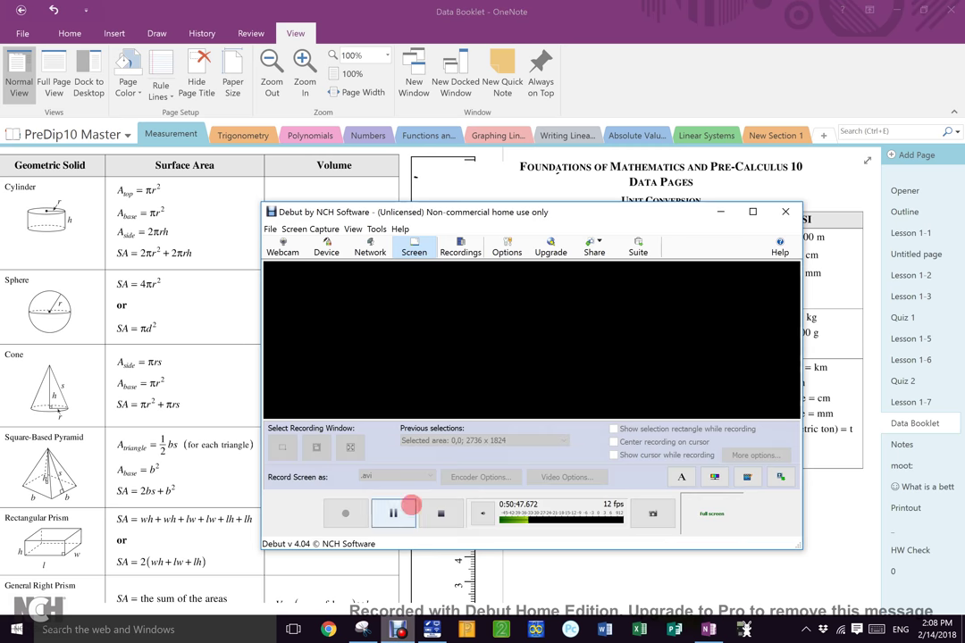